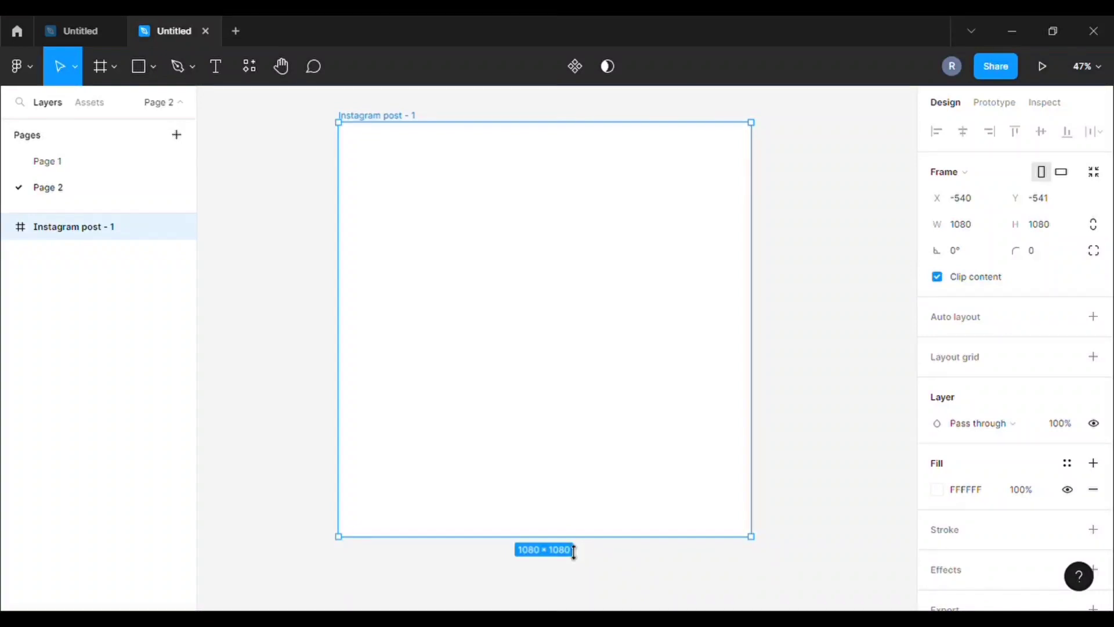
# Step: Set the Instagram post frame's height to 1200 and shift the frame to about X -497, Y -567
pyautogui.moveTo(573, 551); pyautogui.dragTo(576, 599)
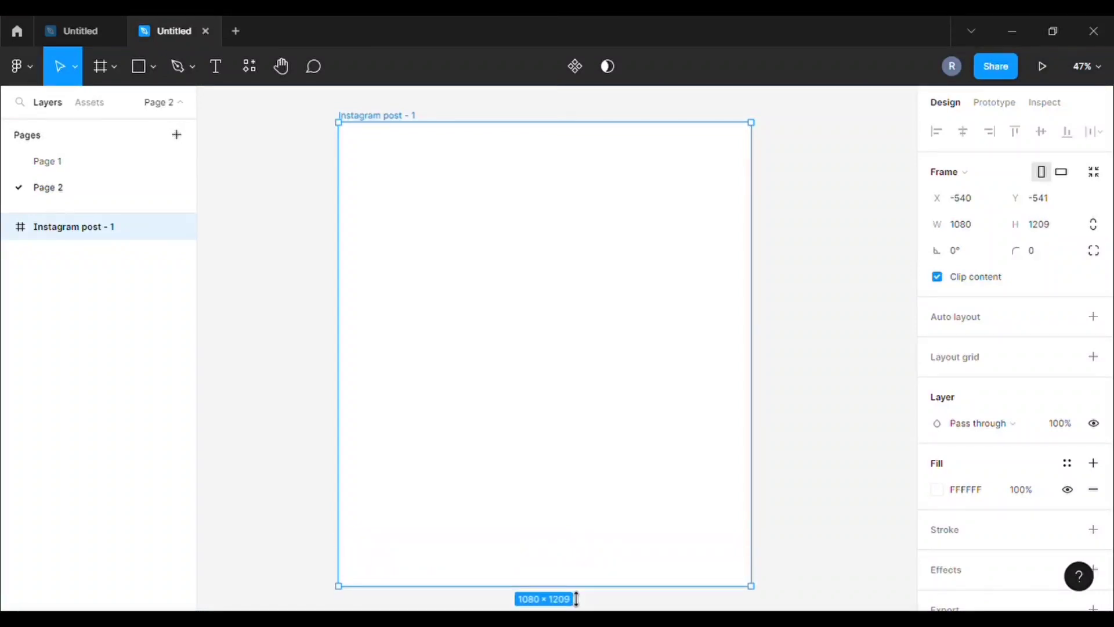
pyautogui.click(1054, 231)
pyautogui.write('120')
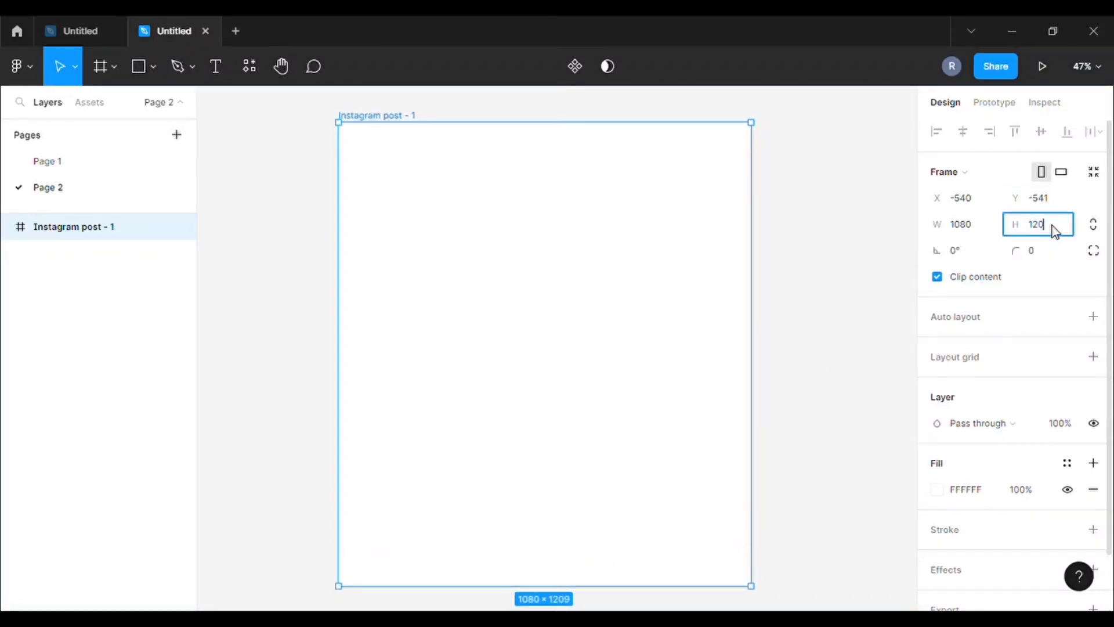
pyautogui.write('0')
pyautogui.click(807, 232)
pyautogui.click(448, 221)
pyautogui.moveTo(448, 221); pyautogui.dragTo(458, 217)
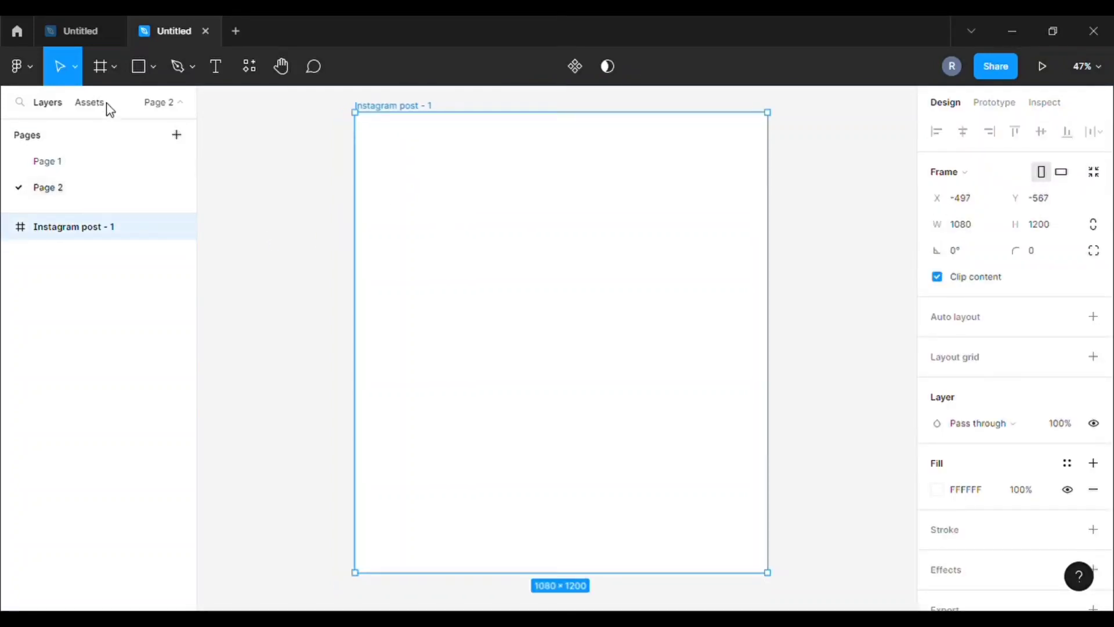
# Step: Draw an ellipse about 581 × 600 and move it out of the frame beside its upper-right corner
pyautogui.click(152, 68)
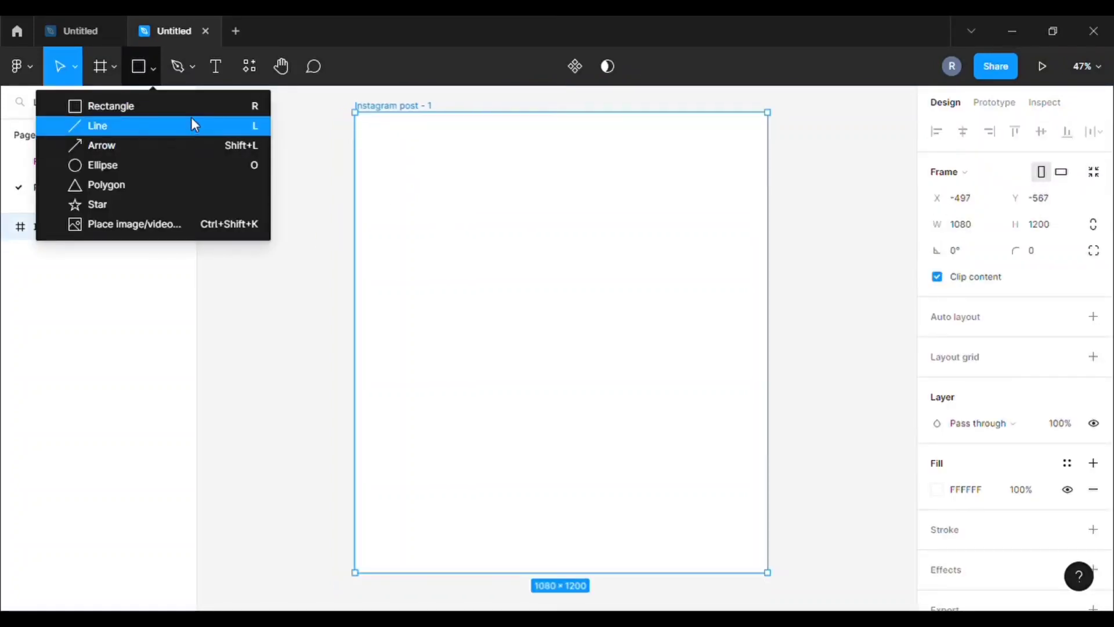
pyautogui.click(143, 166)
pyautogui.moveTo(490, 174)
pyautogui.mouseDown()
pyautogui.moveTo(645, 324)
pyautogui.moveTo(687, 392)
pyautogui.moveTo(715, 406)
pyautogui.mouseUp()
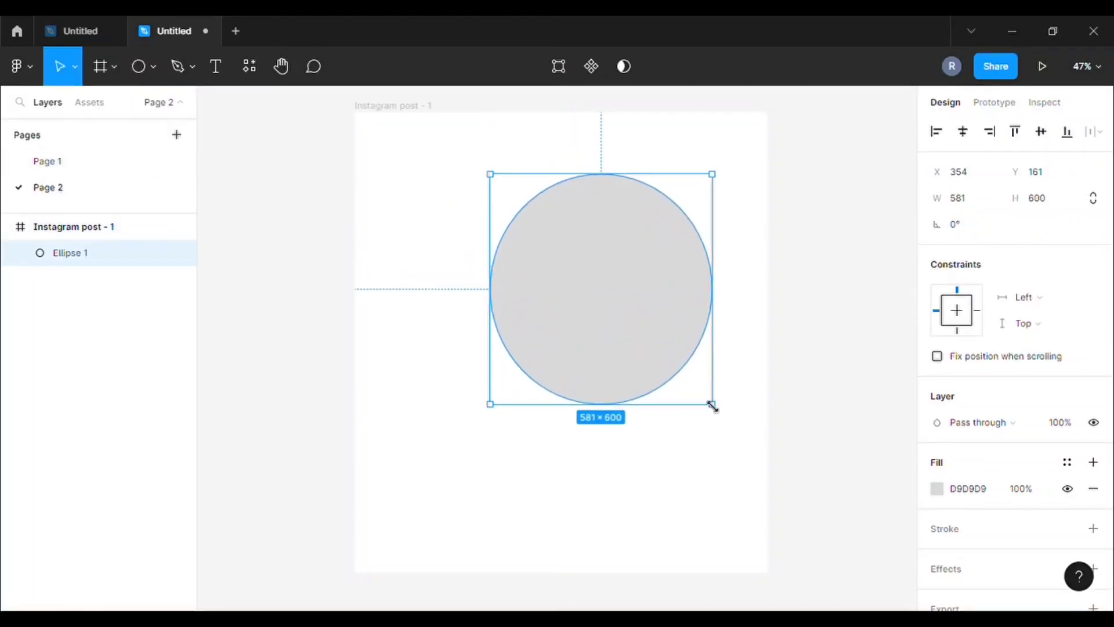
pyautogui.moveTo(649, 280)
pyautogui.mouseDown()
pyautogui.moveTo(872, 219)
pyautogui.moveTo(869, 197)
pyautogui.mouseUp()
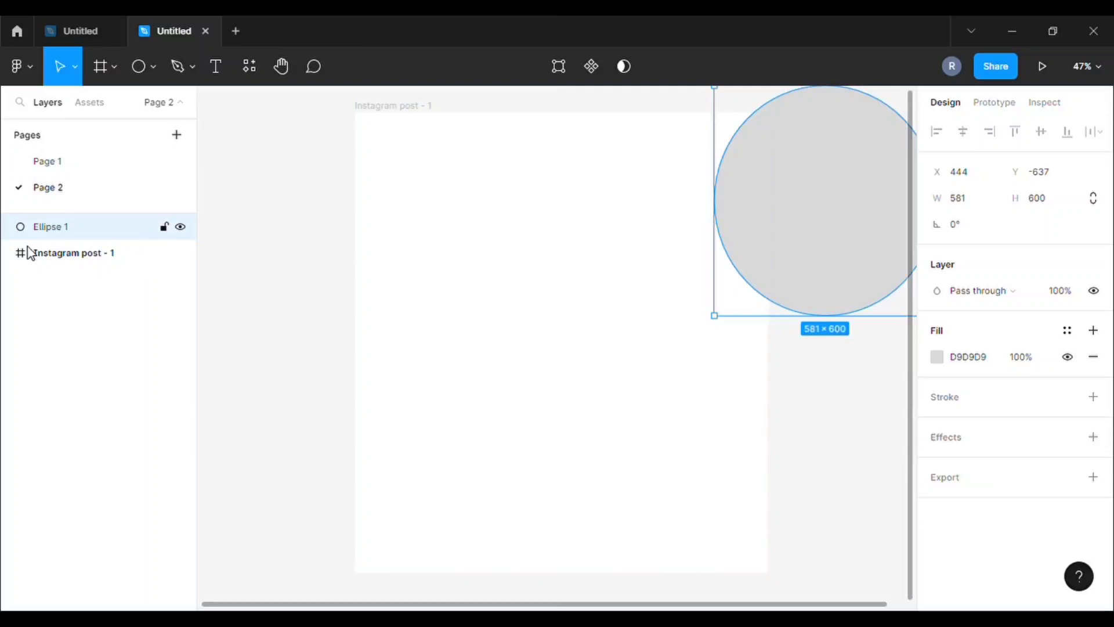
# Step: Copy the shoe image from Page 1 onto Page 2 and place it to the right of the frame
pyautogui.click(73, 166)
pyautogui.click(598, 361)
pyautogui.rightClick(586, 357)
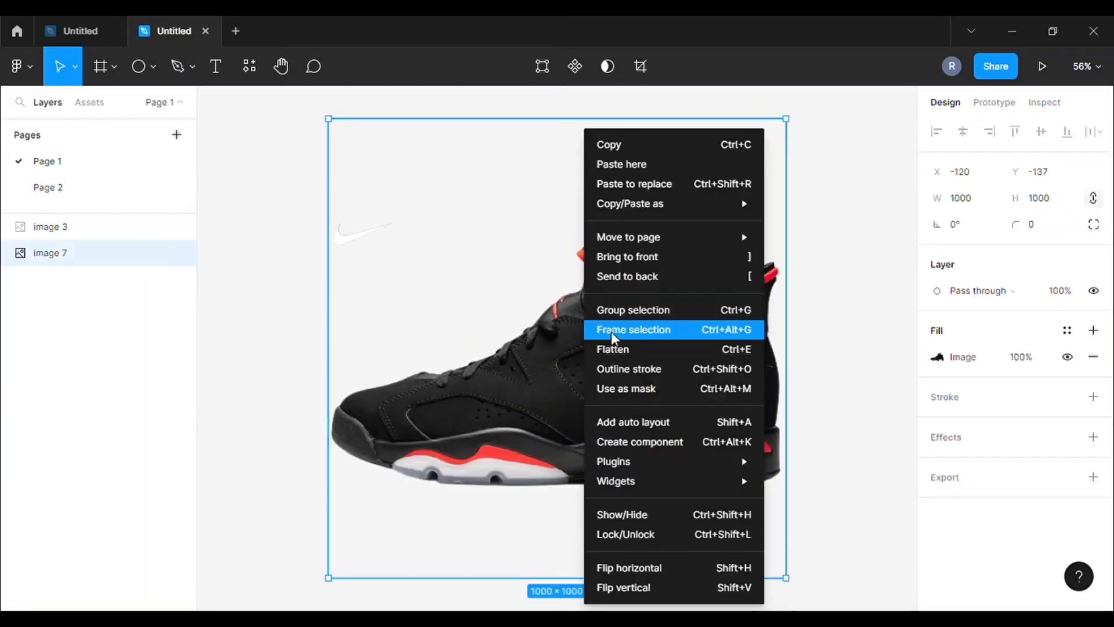
pyautogui.click(653, 142)
pyautogui.click(48, 187)
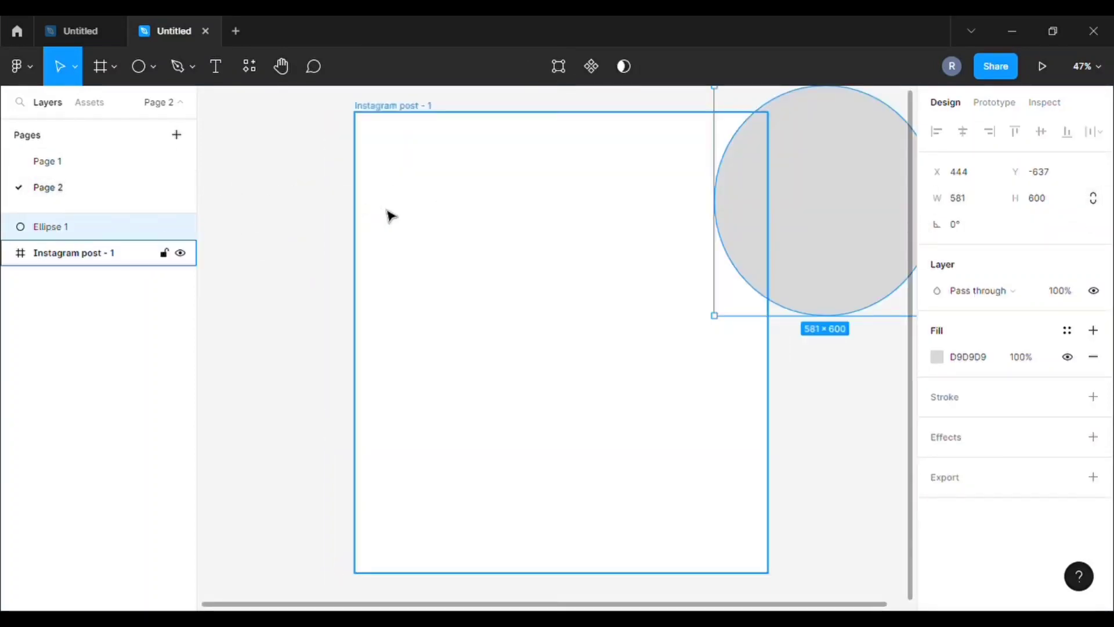
pyautogui.scroll(-5, 411, 218)
pyautogui.rightClick(304, 219)
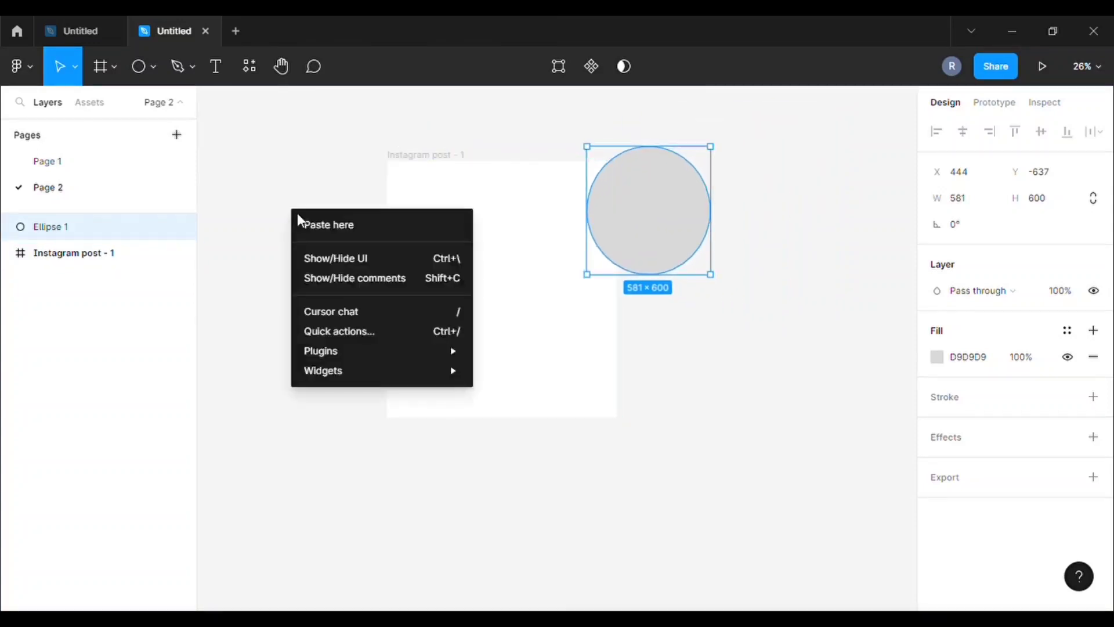
pyautogui.click(323, 226)
pyautogui.moveTo(444, 351); pyautogui.dragTo(790, 373)
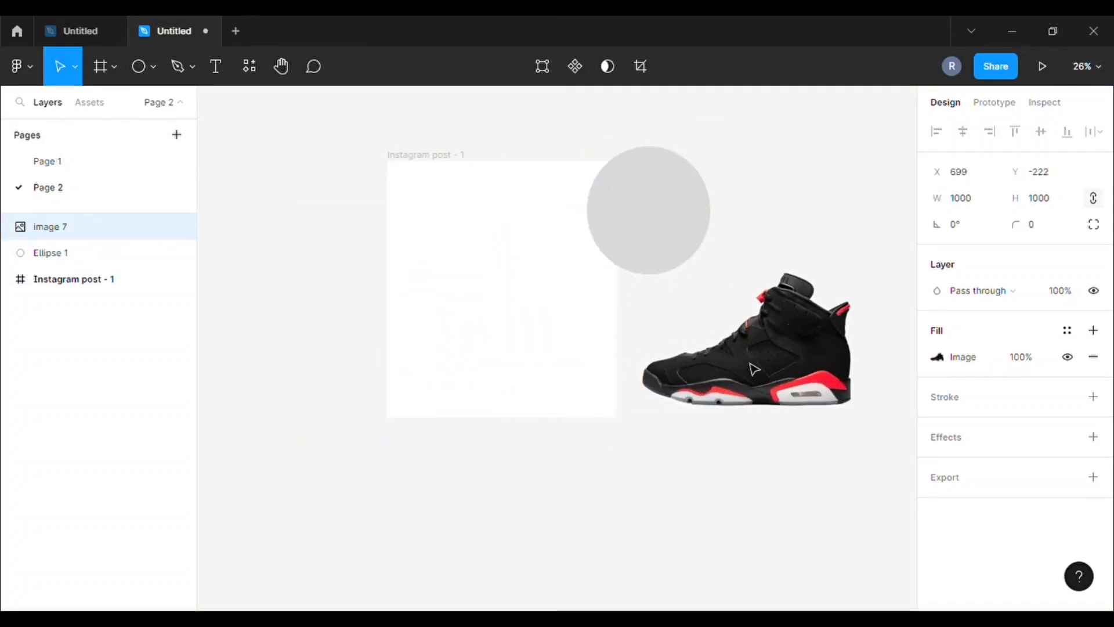
# Step: Fill the Instagram post frame with the dark colour 191919 sampled from the shoe
pyautogui.click(457, 242)
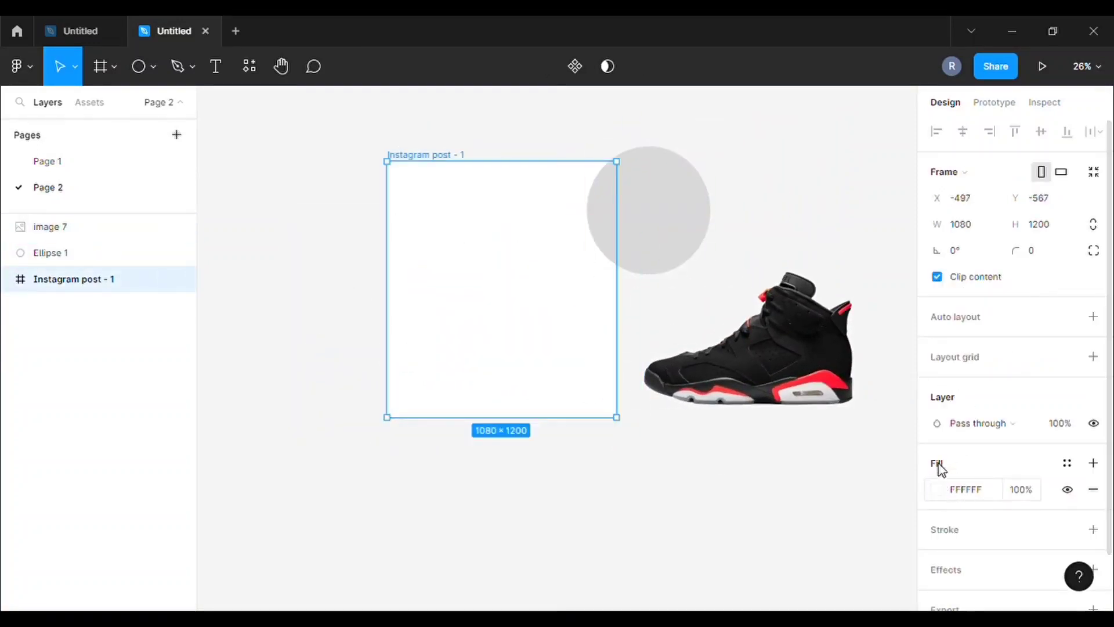
pyautogui.click(938, 489)
pyautogui.click(745, 429)
pyautogui.click(690, 376)
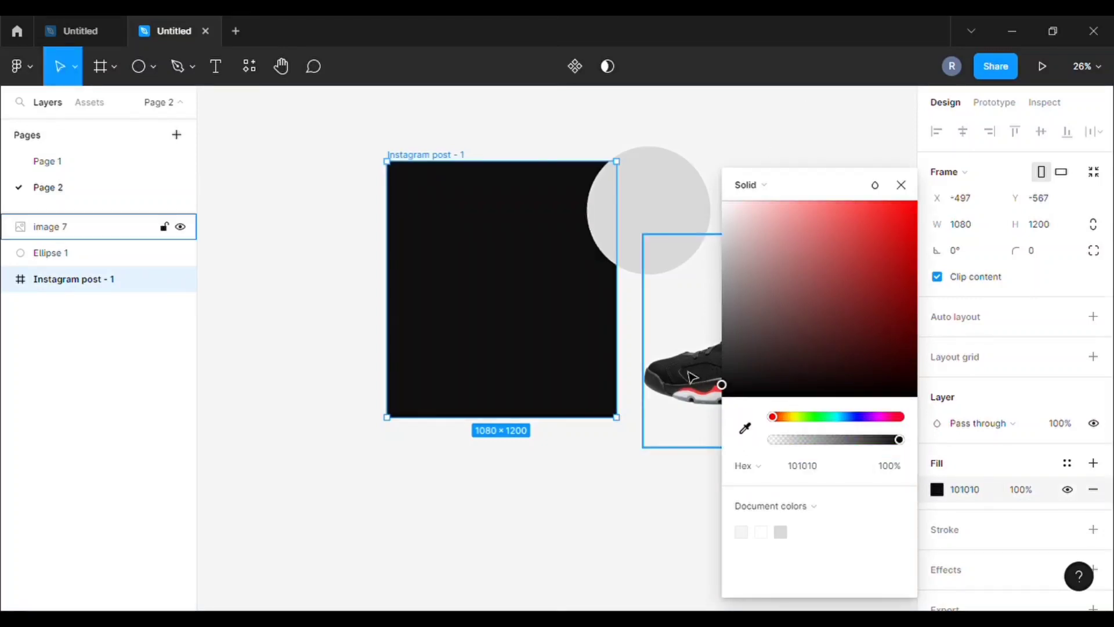
pyautogui.click(746, 430)
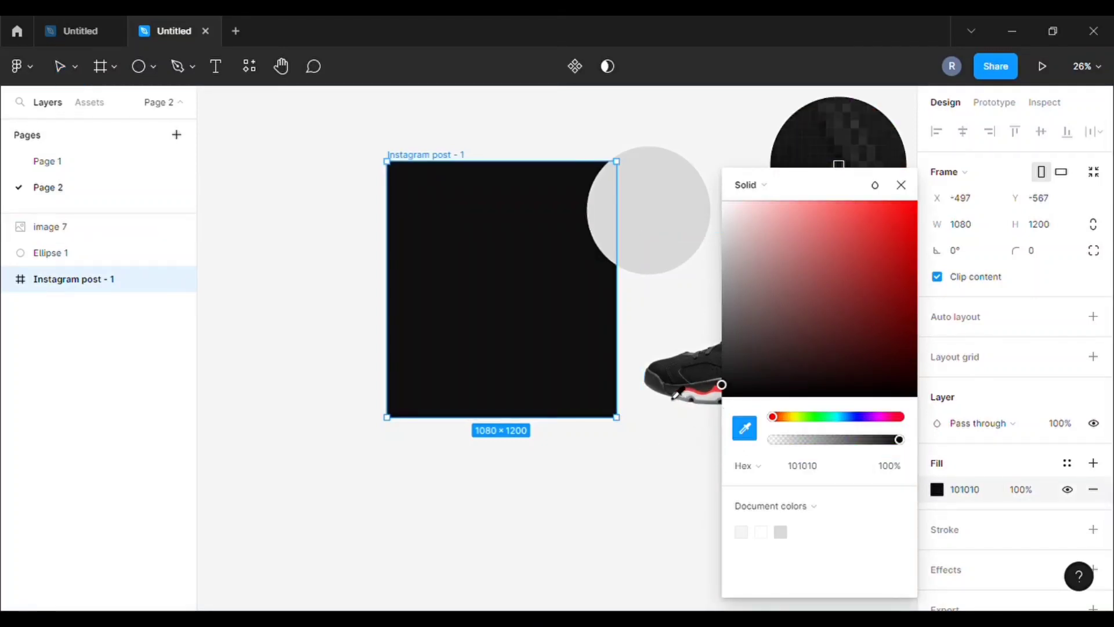
pyautogui.click(838, 145)
pyautogui.click(905, 186)
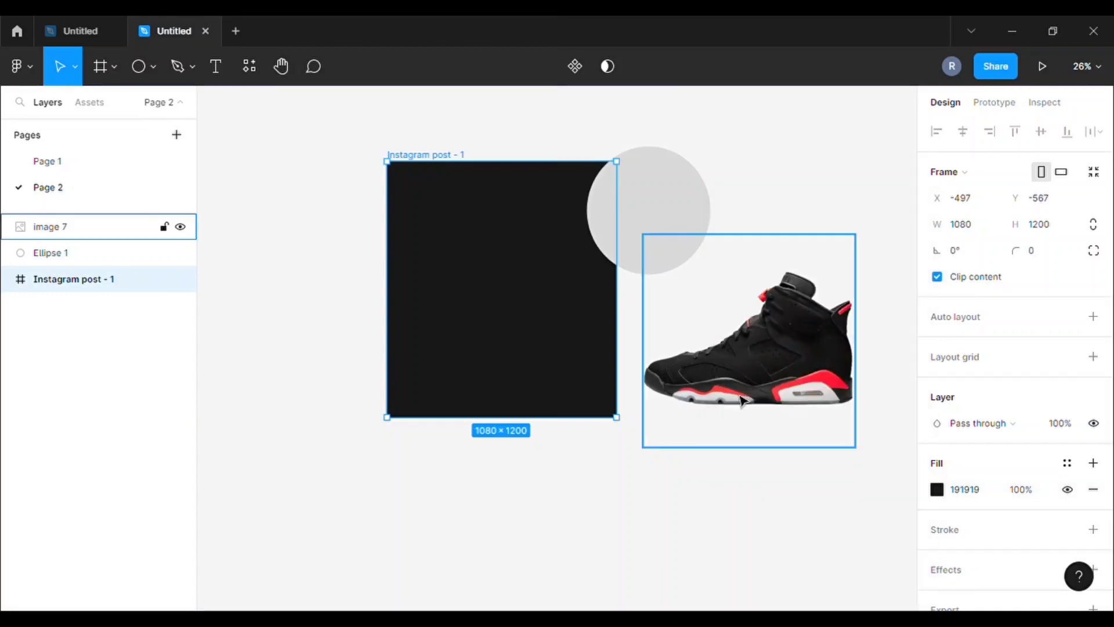
# Step: Move the shoe image farther from the frame and place the grey ellipse inside the frame at about X 432, Y 277
pyautogui.moveTo(773, 401); pyautogui.dragTo(749, 372)
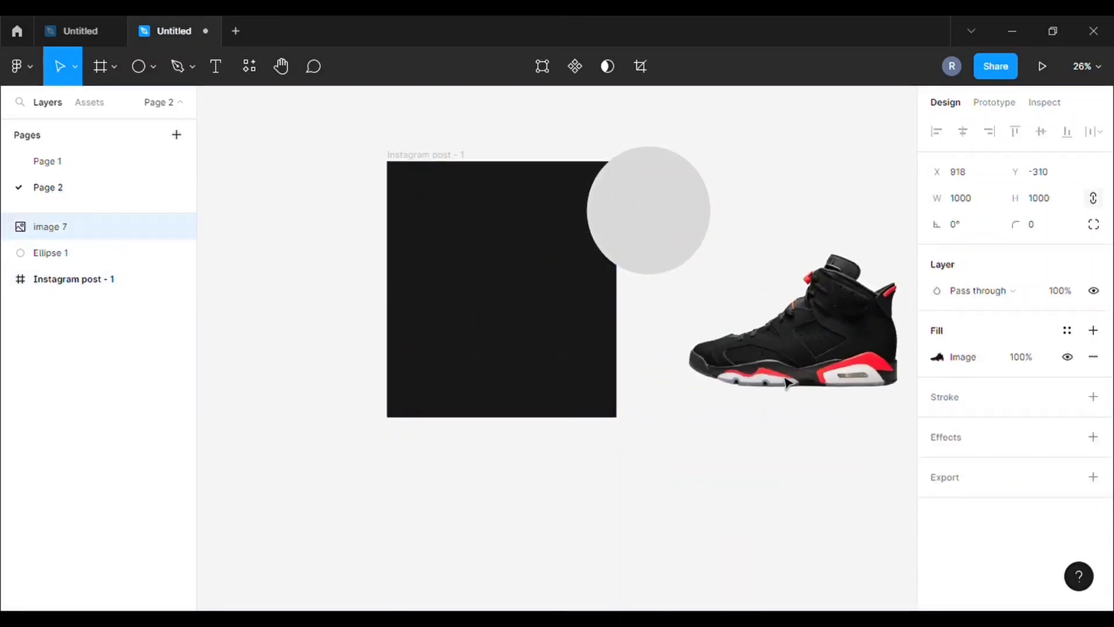
pyautogui.scroll(3, 269, 156)
pyautogui.scroll(1, 733, 165)
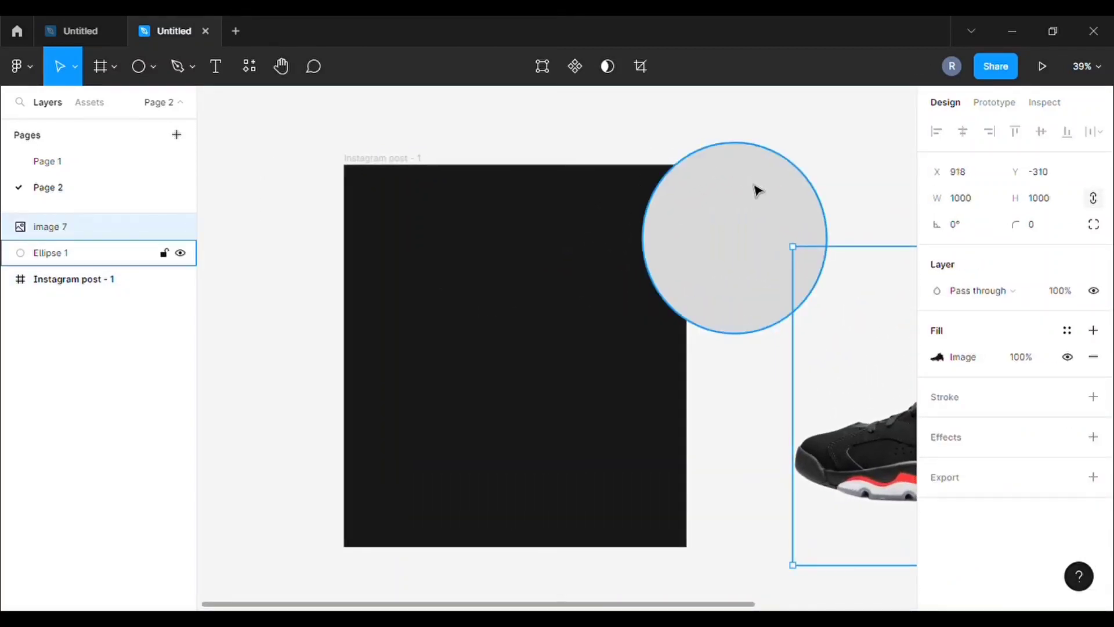
pyautogui.moveTo(756, 189); pyautogui.dragTo(594, 301)
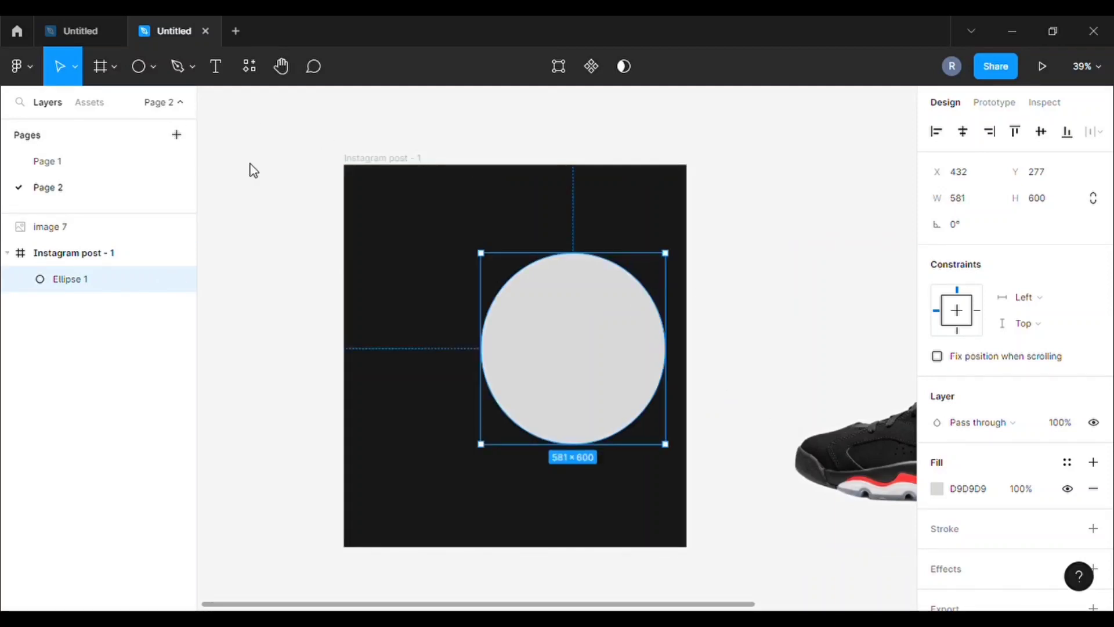
# Step: Fill the ellipse with the red FD3C3D sampled from the shoe's sole
pyautogui.click(938, 489)
pyautogui.click(746, 429)
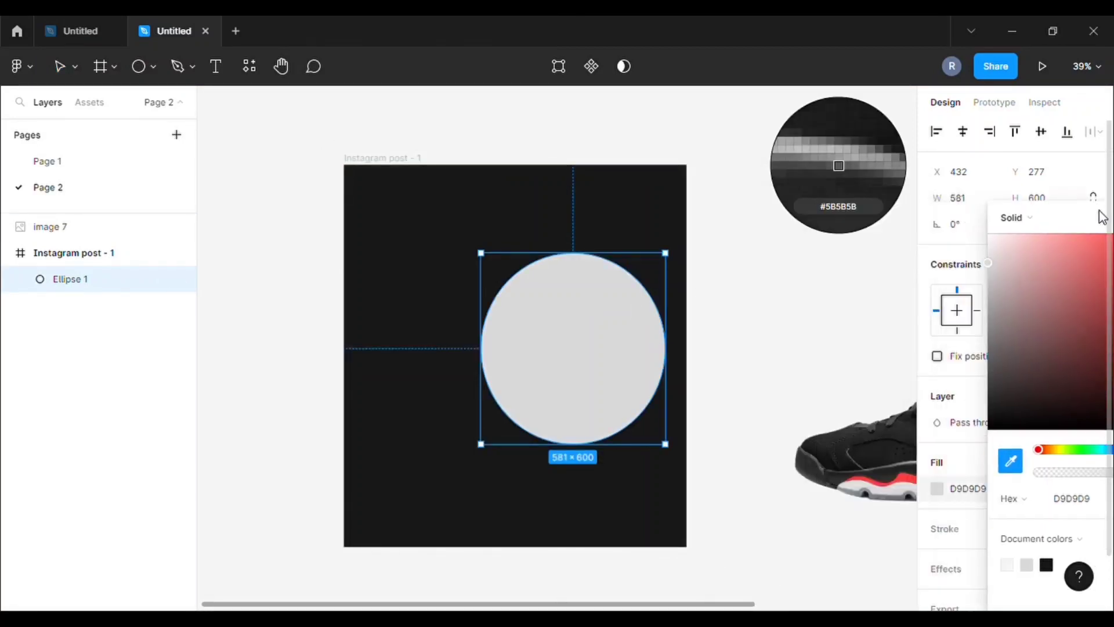
pyautogui.click(888, 477)
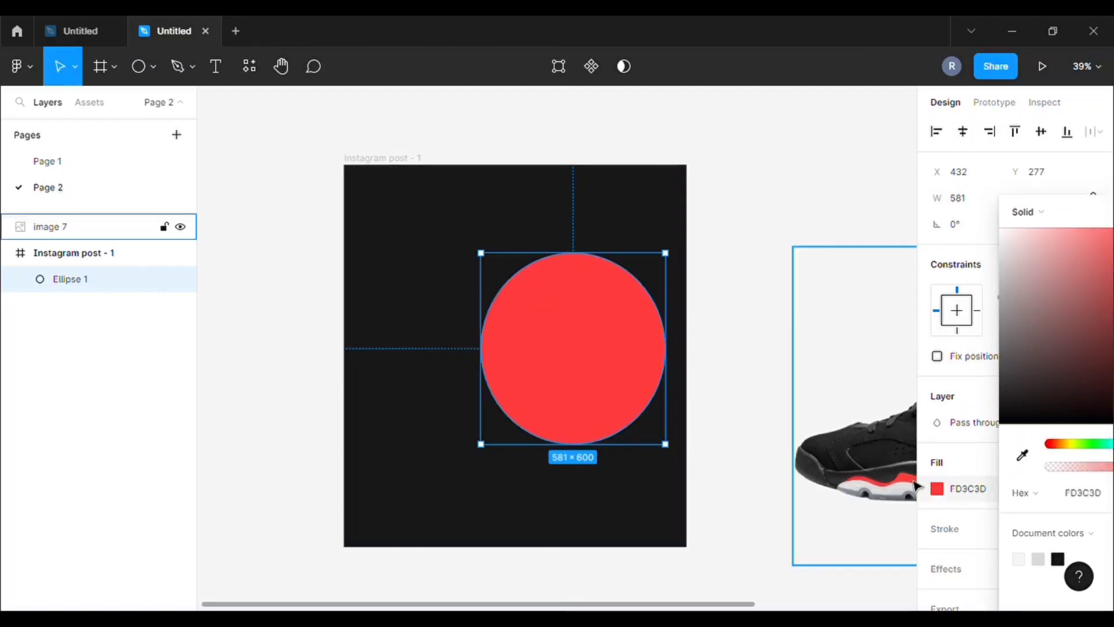
pyautogui.click(791, 199)
# Step: Add a layer blur effect of 300 to the red ellipse
pyautogui.click(567, 401)
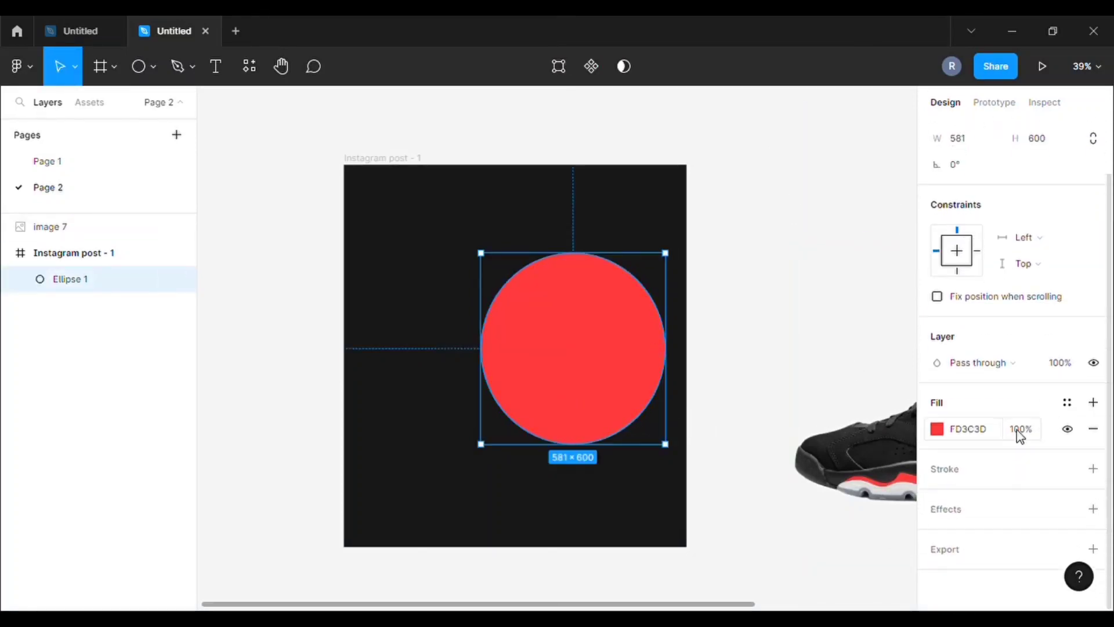
pyautogui.click(955, 510)
pyautogui.click(983, 532)
pyautogui.click(970, 555)
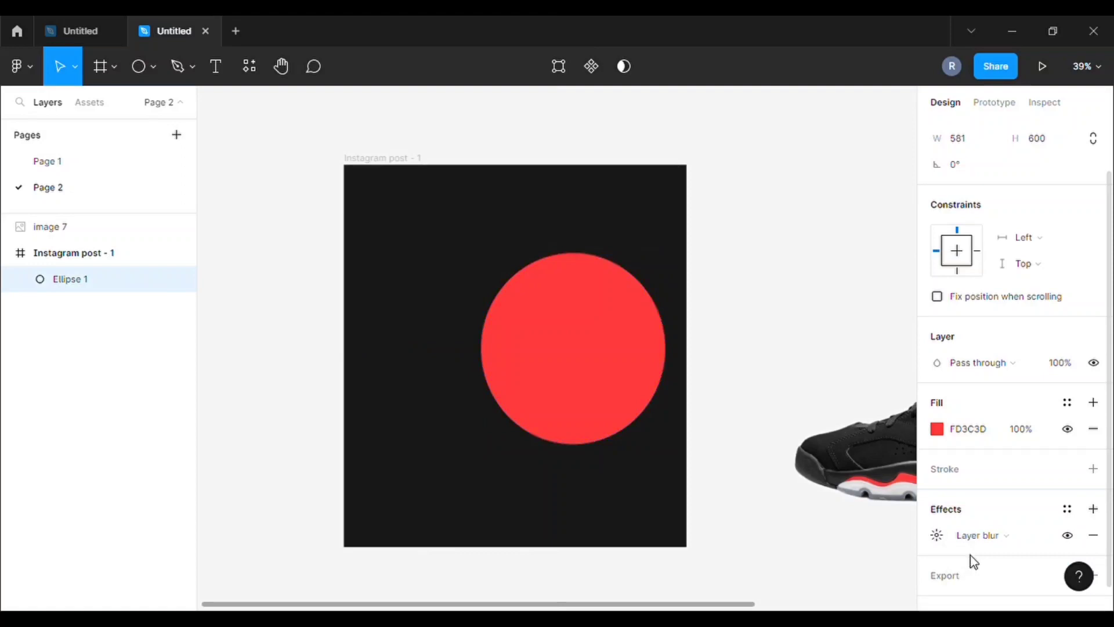
pyautogui.click(935, 539)
pyautogui.write('3')
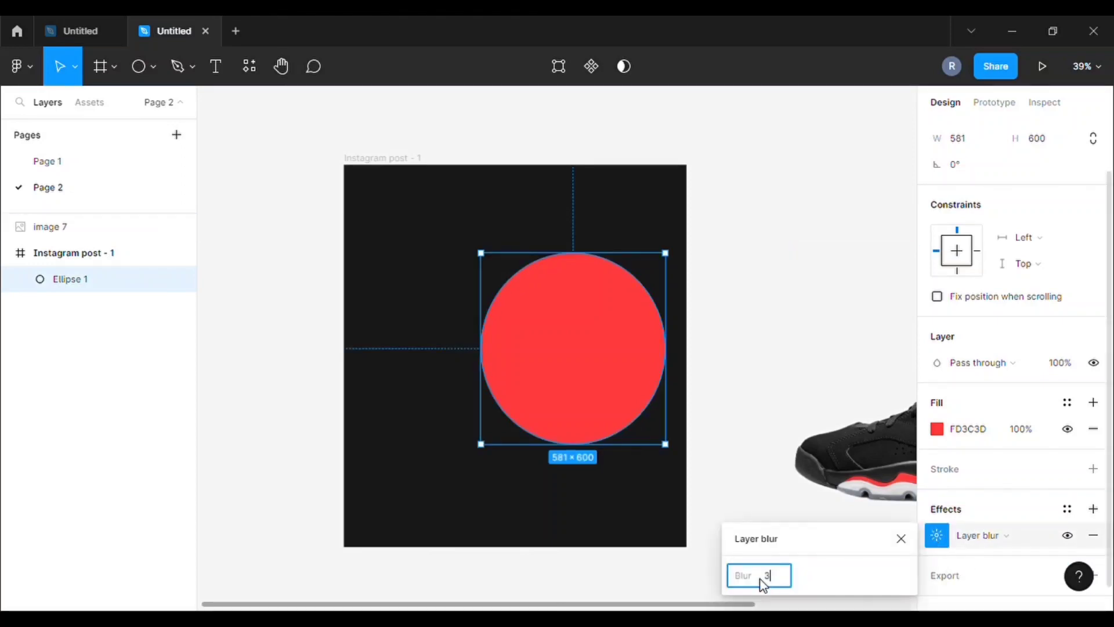
pyautogui.write('00')
pyautogui.click(809, 393)
# Step: Change the blurred ellipse's fill to the more saturated red F50809
pyautogui.click(547, 366)
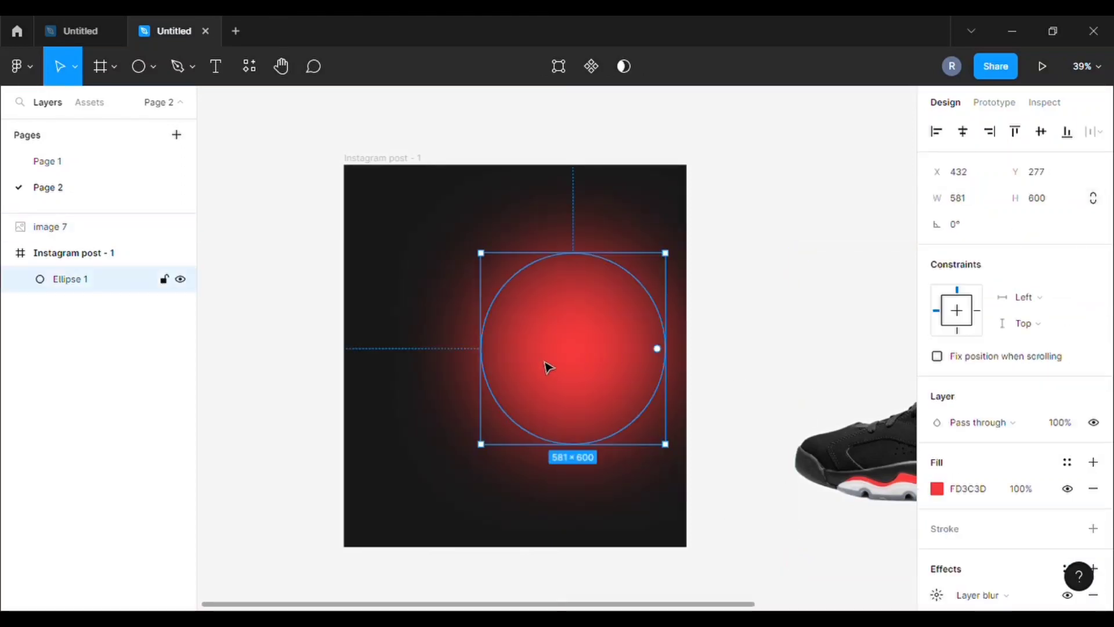
pyautogui.click(934, 489)
pyautogui.moveTo(885, 216); pyautogui.dragTo(911, 213)
pyautogui.click(708, 306)
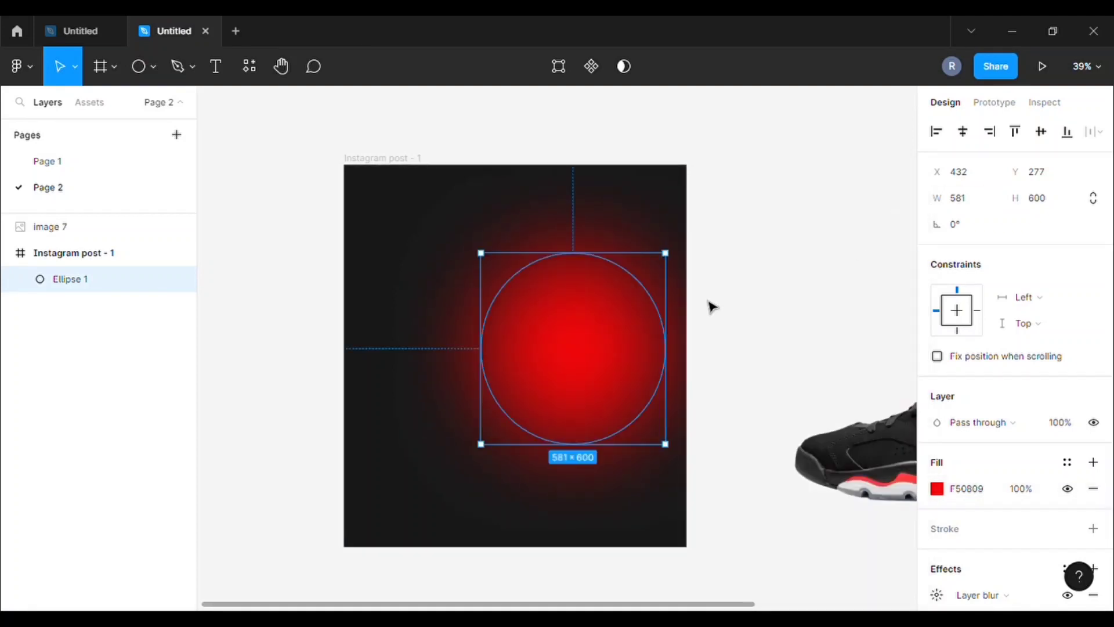
# Step: Stretch the blurred red ellipse to about 648 × 745, with its right edge reaching the frame's edge
pyautogui.moveTo(587, 445); pyautogui.dragTo(590, 509)
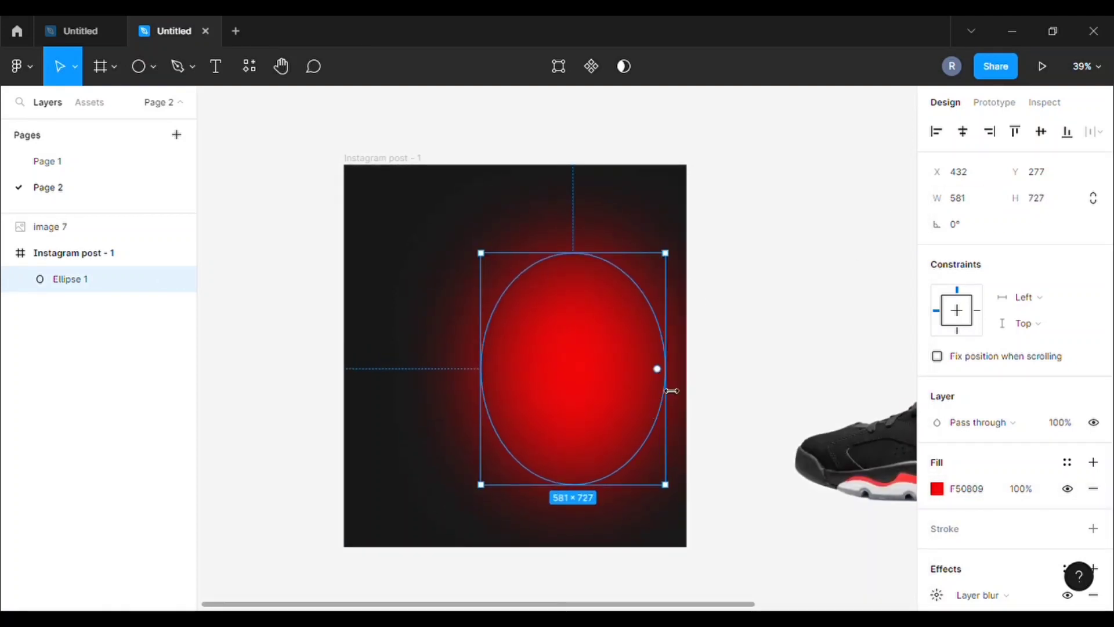
pyautogui.moveTo(666, 388); pyautogui.dragTo(697, 391)
pyautogui.moveTo(602, 265); pyautogui.dragTo(601, 249)
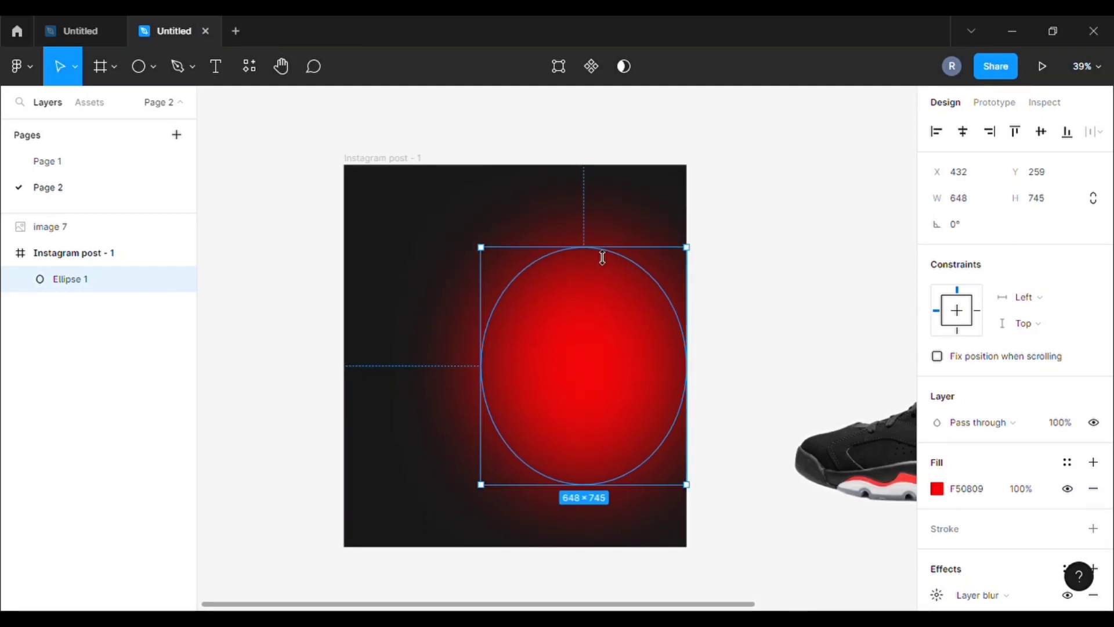
pyautogui.click(477, 378)
# Step: Move the shoe image into the frame over the red glow and scale it down to about 736 × 736
pyautogui.moveTo(840, 462); pyautogui.dragTo(484, 421)
pyautogui.scroll(3, 484, 420)
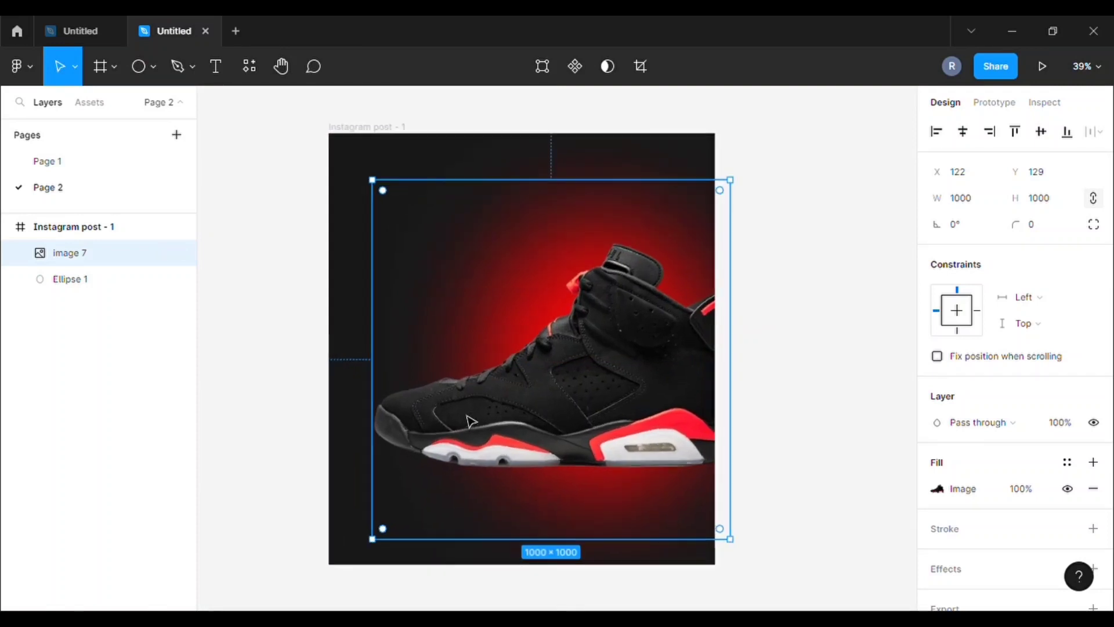
pyautogui.press('k')
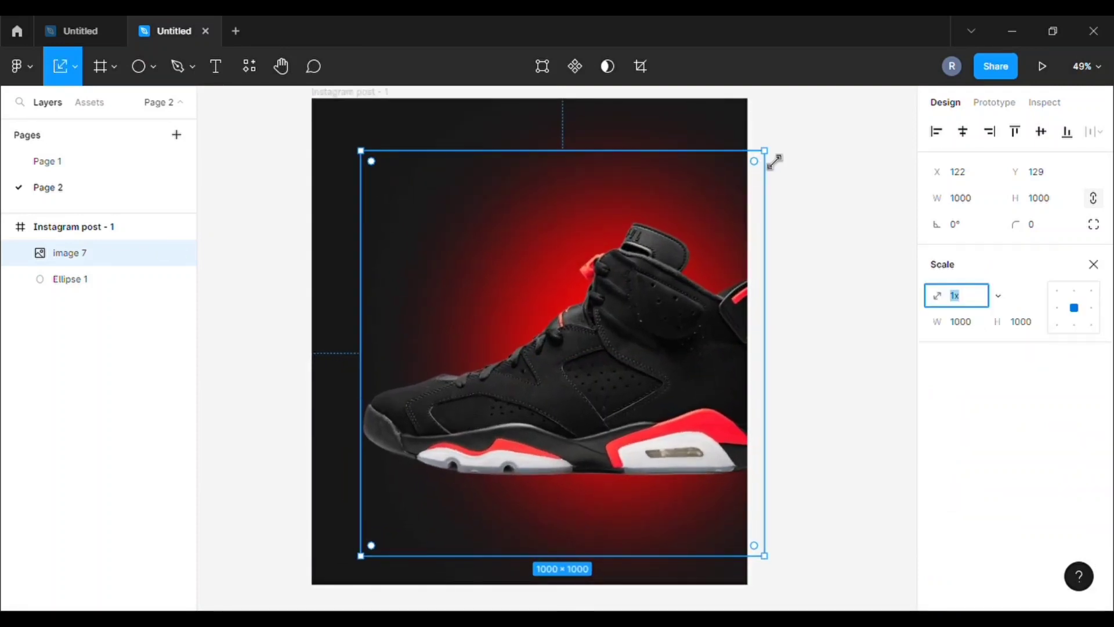
pyautogui.moveTo(773, 162); pyautogui.dragTo(664, 267)
pyautogui.moveTo(574, 441); pyautogui.dragTo(656, 368)
# Step: Rotate the shoe image by about 21.6° and enlarge it to about 772 × 772
pyautogui.moveTo(456, 528); pyautogui.dragTo(491, 580)
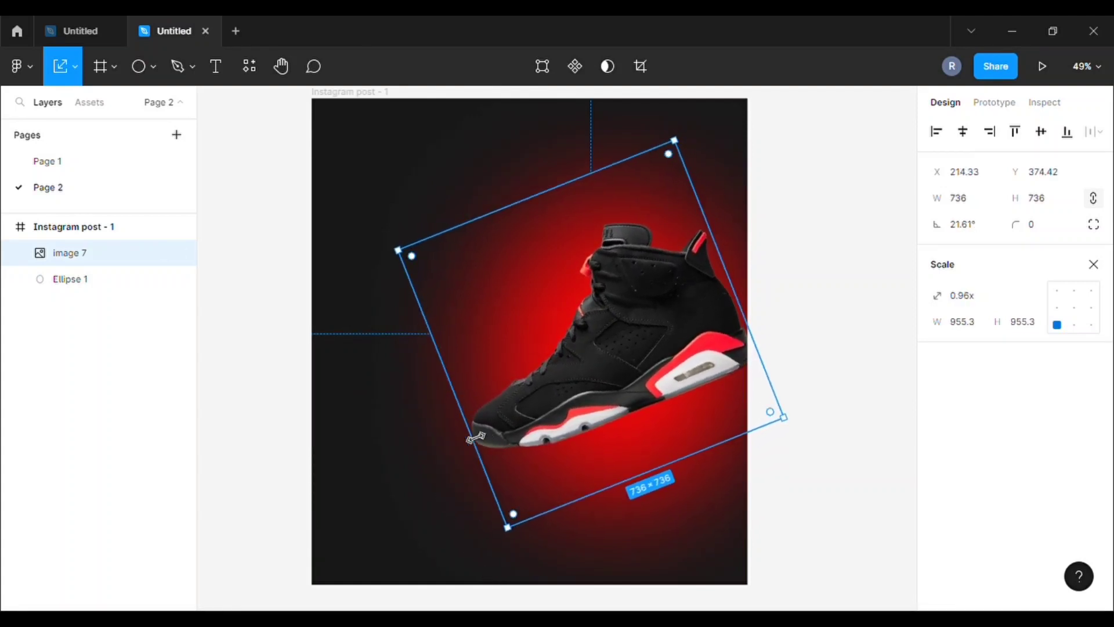
pyautogui.moveTo(475, 437); pyautogui.dragTo(466, 441)
pyautogui.press('Escape')
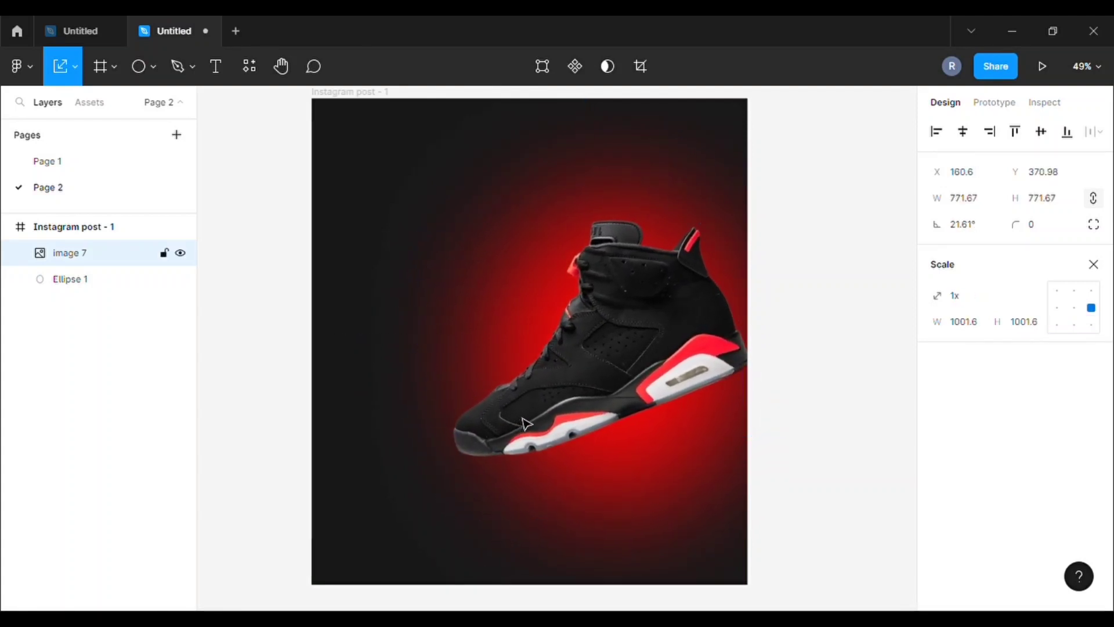
# Step: Nudge the shoe image horizontally to X 141.6 so it fits inside the frame, and deselect it
pyautogui.hotkey('shift', 'Left')
pyautogui.hotkey('shift', 'Left')
pyautogui.hotkey('shift', 'Left')
pyautogui.press('Left')
pyautogui.press('Left')
pyautogui.press('Left')
pyautogui.press('Left')
pyautogui.hotkey('shift', 'Right')
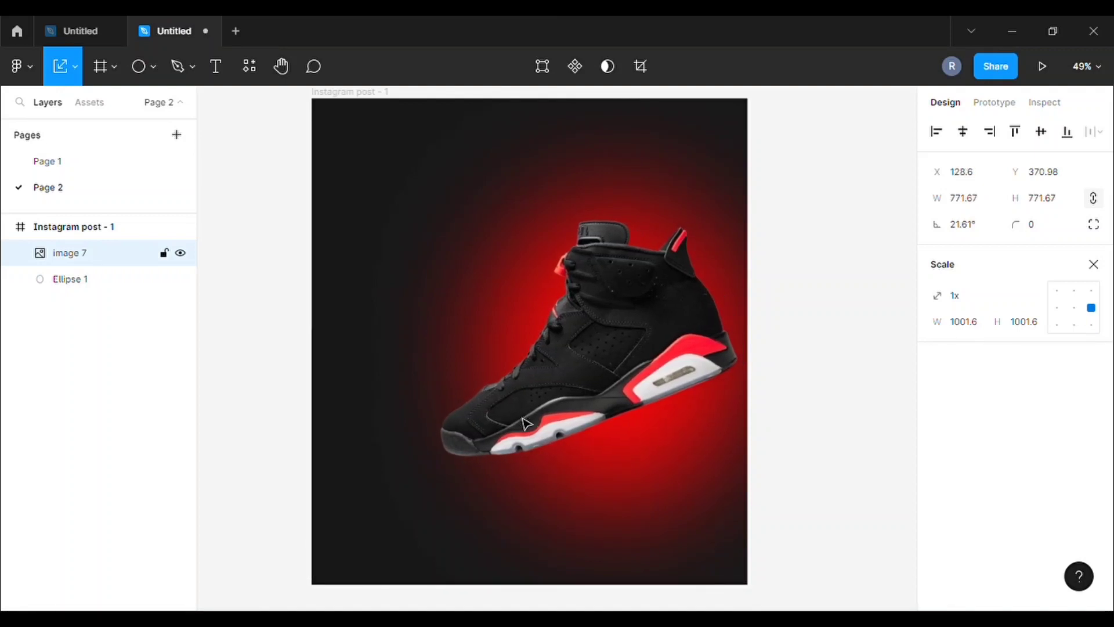
pyautogui.press('Right')
pyautogui.press('Right')
pyautogui.press('Right')
pyautogui.press('Right')
pyautogui.press('Right')
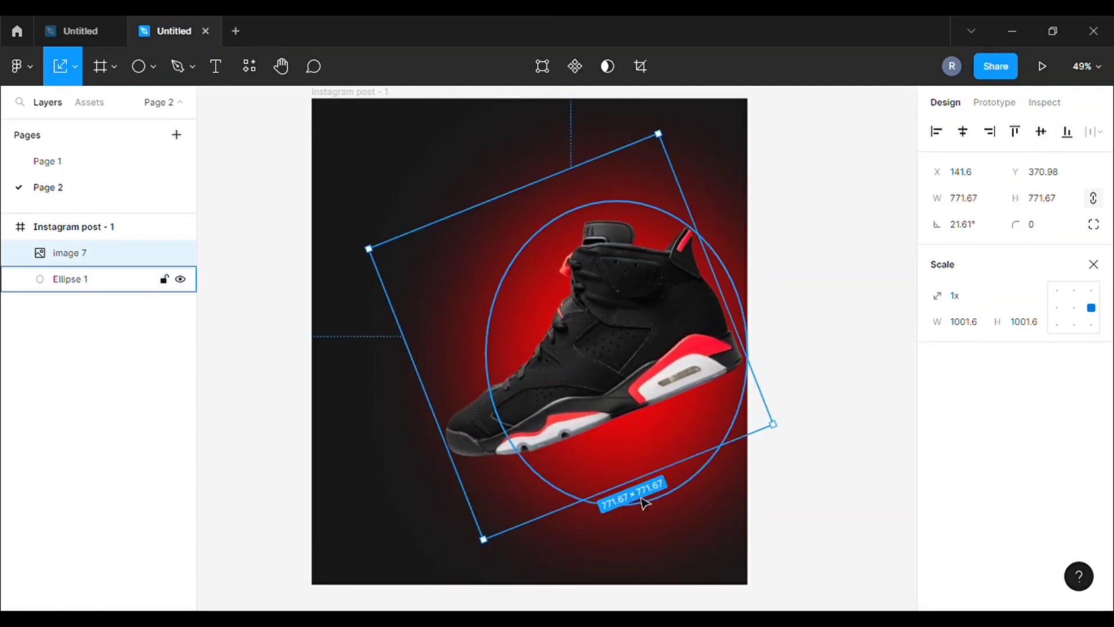
pyautogui.press('Escape')
# Step: Draw a thin ellipse about 611 × 37 and place it just beneath the shoe at about X 394, Y 888
pyautogui.press('o')
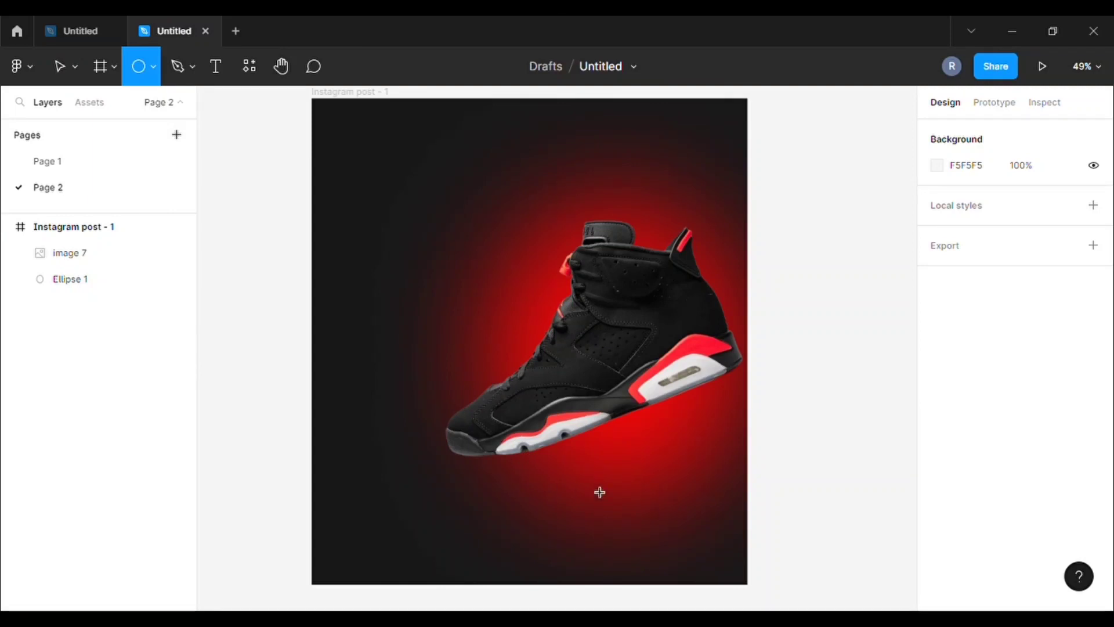
pyautogui.moveTo(481, 464); pyautogui.dragTo(728, 478)
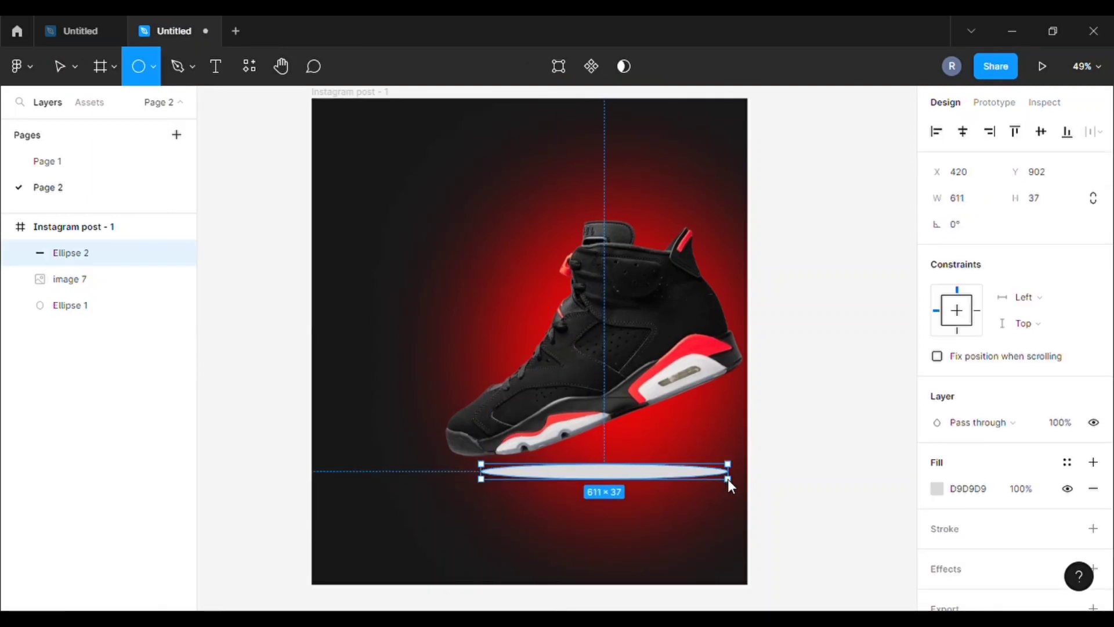
pyautogui.moveTo(636, 472); pyautogui.dragTo(626, 468)
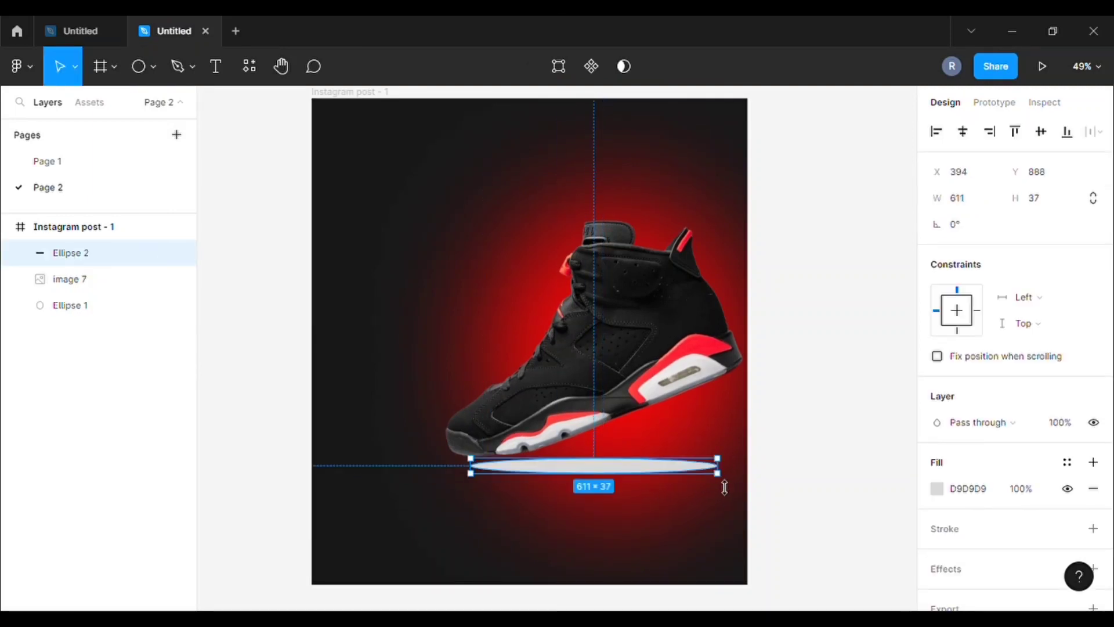
# Step: Widen the thin ellipse beneath the shoe to about 634 × 37 and change its fill colour to 2B2929
pyautogui.moveTo(730, 486); pyautogui.dragTo(736, 485)
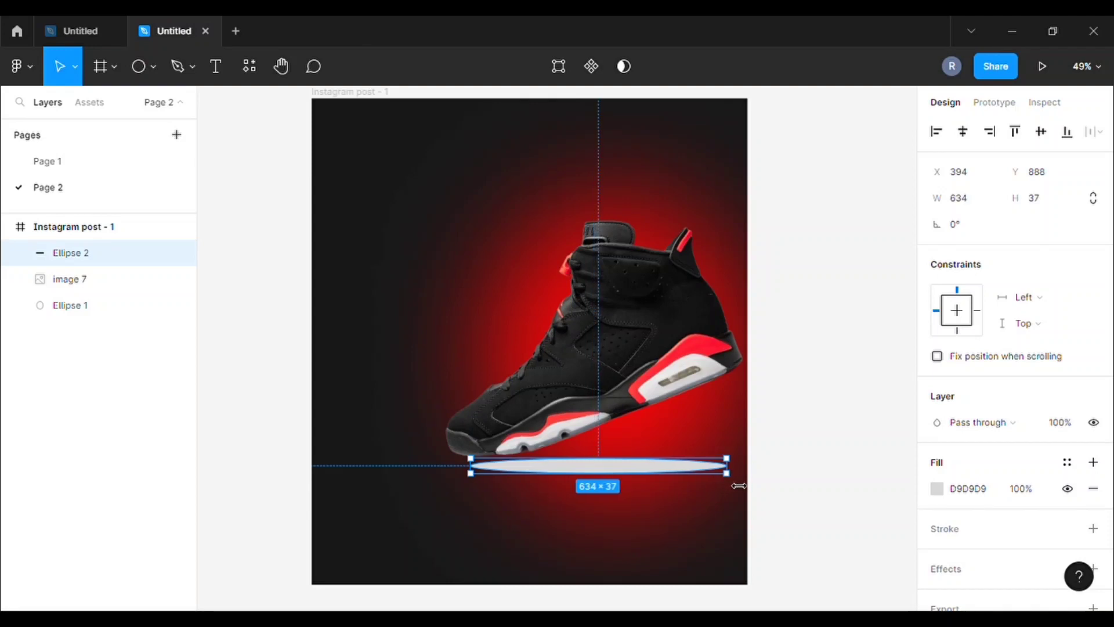
pyautogui.click(938, 489)
pyautogui.click(762, 349)
pyautogui.moveTo(735, 362); pyautogui.dragTo(729, 374)
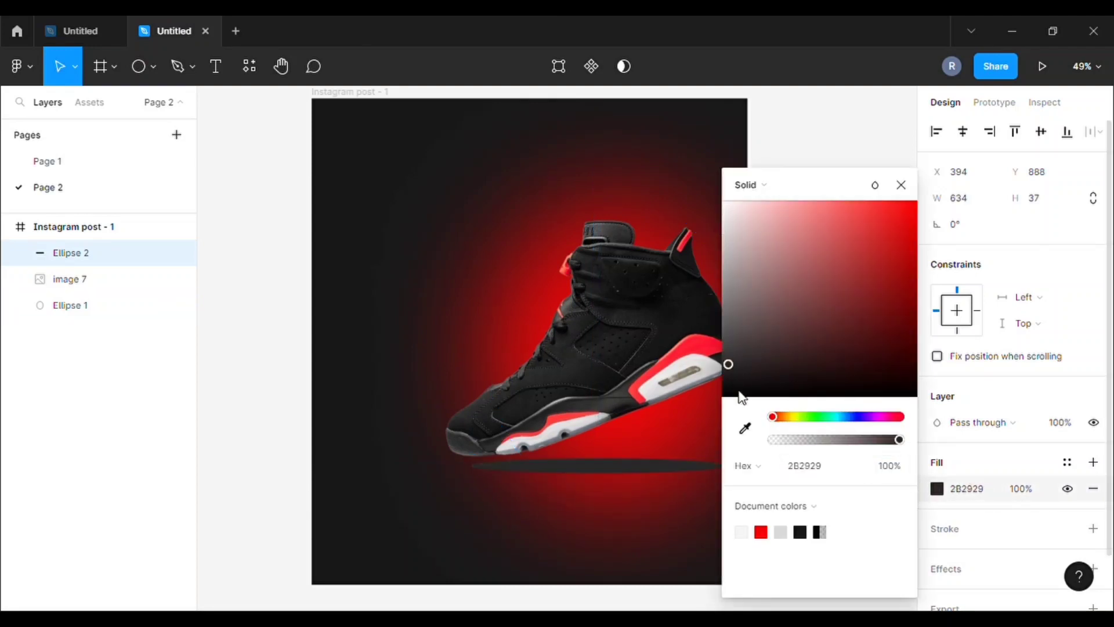
pyautogui.click(901, 186)
# Step: Add a drop shadow to the thin ellipse with a Y offset of 50
pyautogui.click(946, 569)
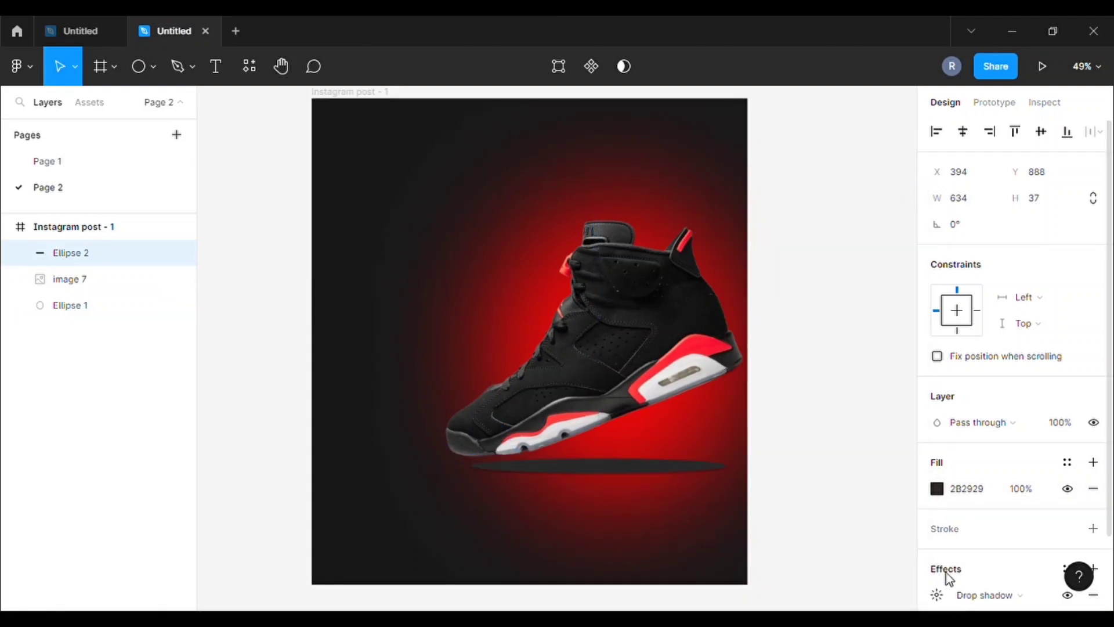
pyautogui.click(937, 595)
pyautogui.click(772, 558)
pyautogui.write('5')
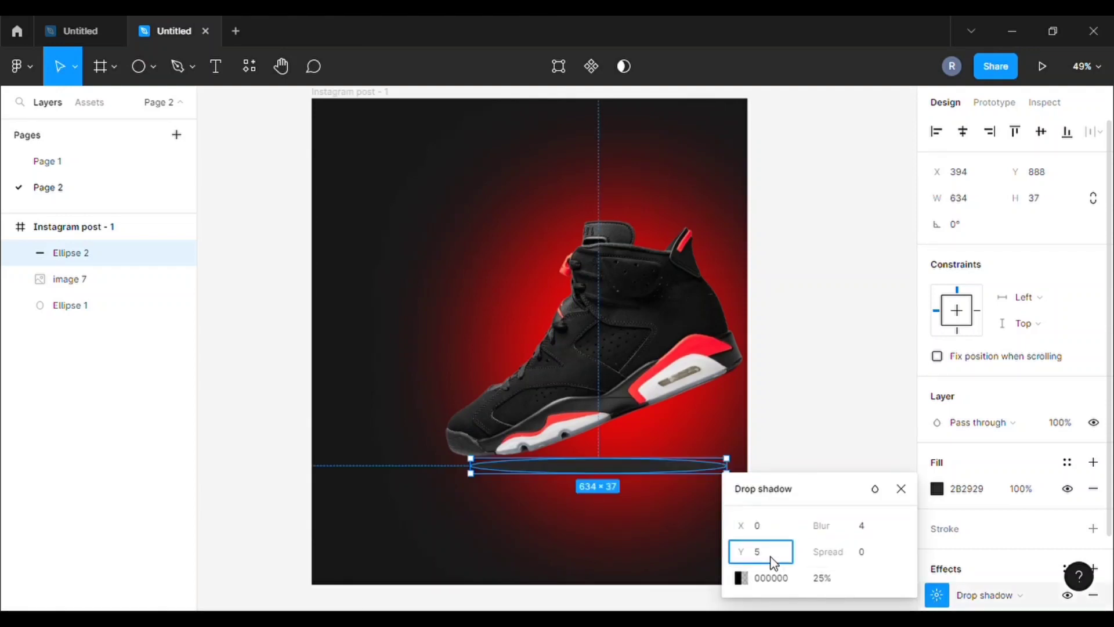
pyautogui.write('0')
pyautogui.click(808, 369)
# Step: Move the thin ellipse to about X 408, Y 904 and replace its drop shadow with a layer blur of 50
pyautogui.click(654, 479)
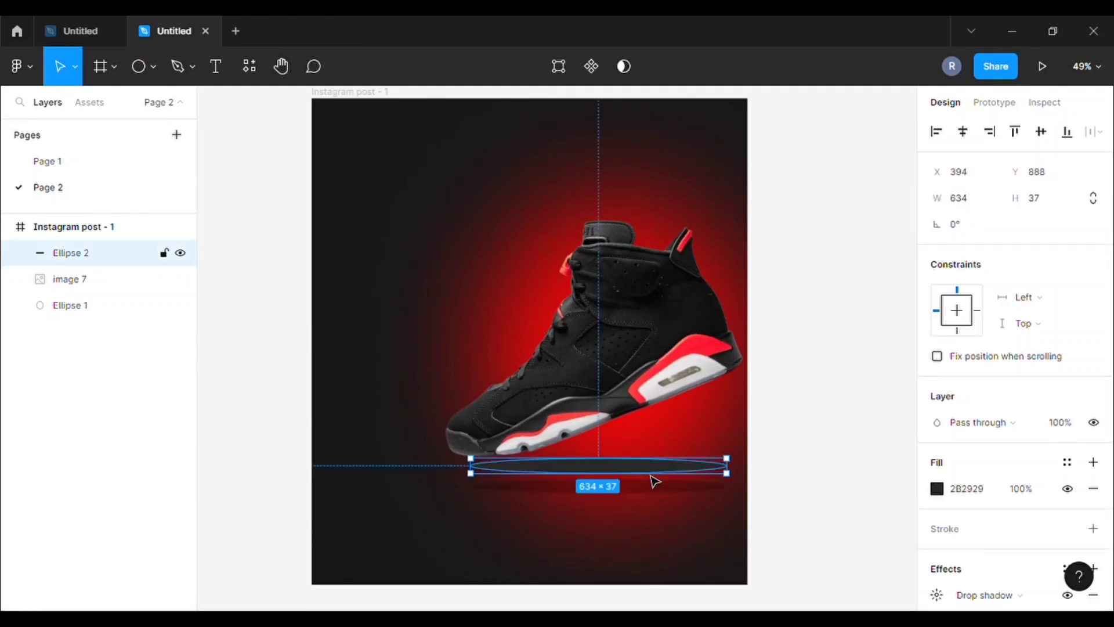
pyautogui.moveTo(654, 479)
pyautogui.mouseDown()
pyautogui.moveTo(664, 519)
pyautogui.moveTo(659, 487)
pyautogui.mouseUp()
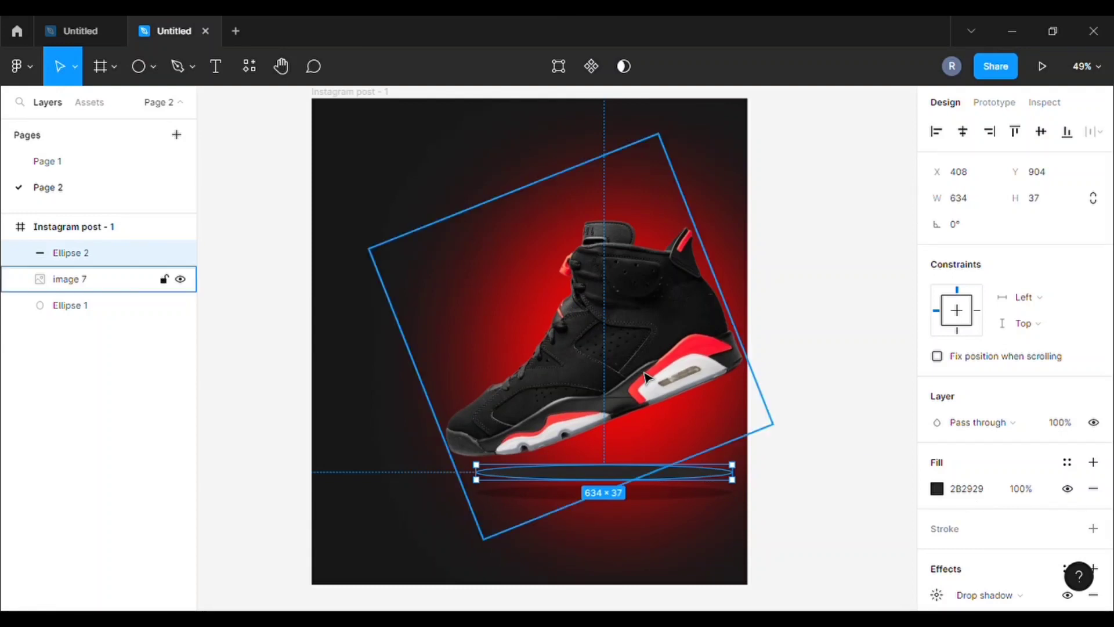
pyautogui.scroll(-2, 987, 520)
pyautogui.click(989, 512)
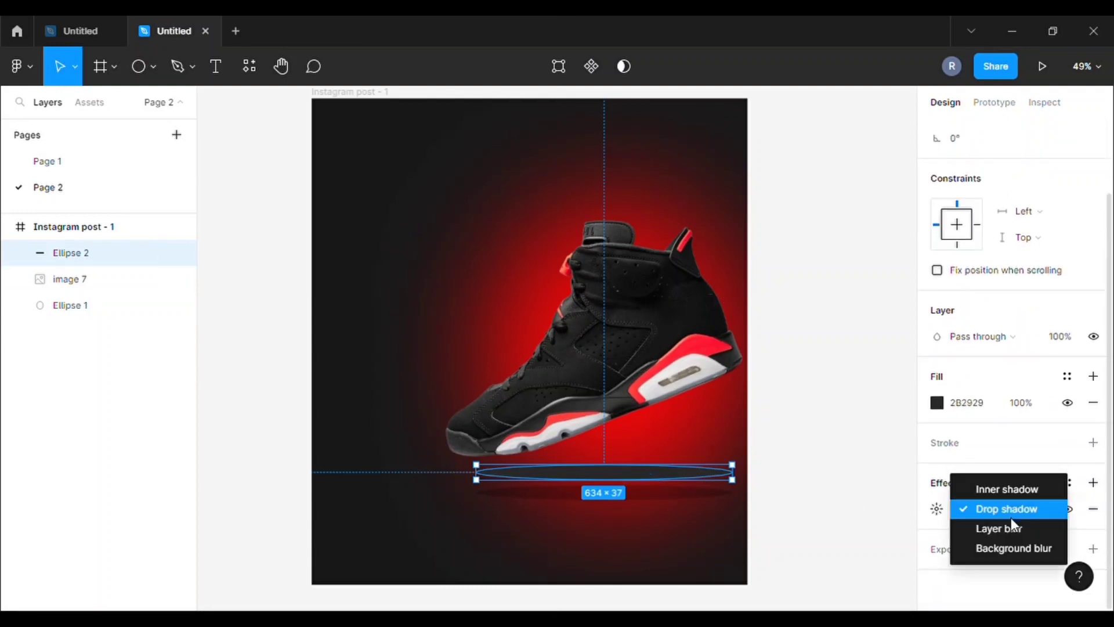
pyautogui.click(980, 529)
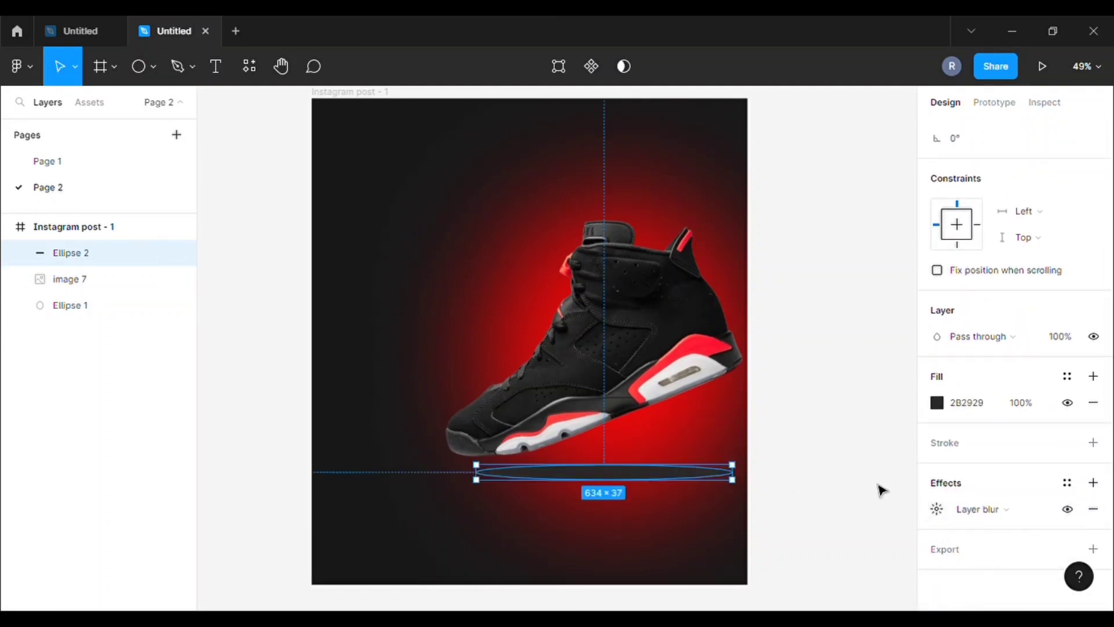
pyautogui.click(929, 513)
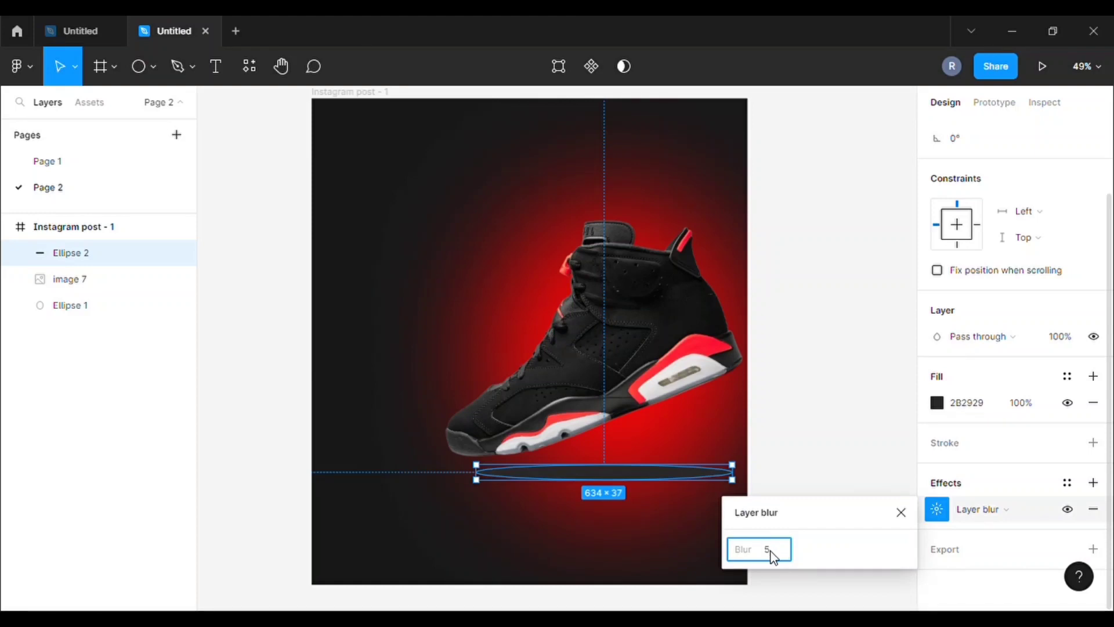
pyautogui.click(803, 418)
# Step: Adjust the layer blur amount of the thin ellipse beneath the shoe and deselect it
pyautogui.click(644, 470)
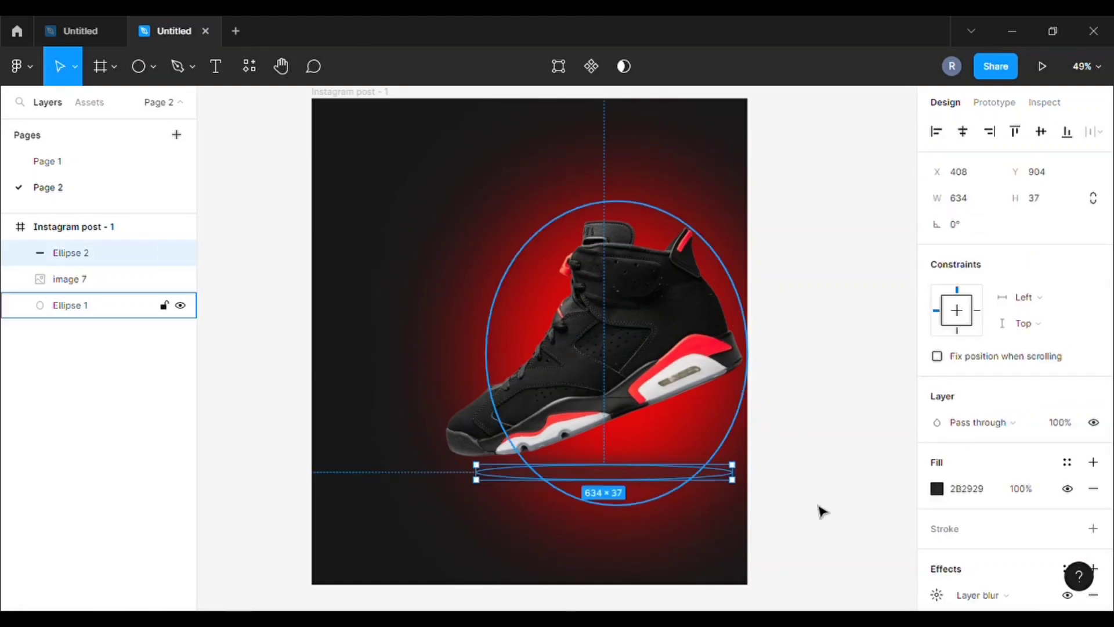
pyautogui.scroll(-2, 966, 540)
pyautogui.click(942, 515)
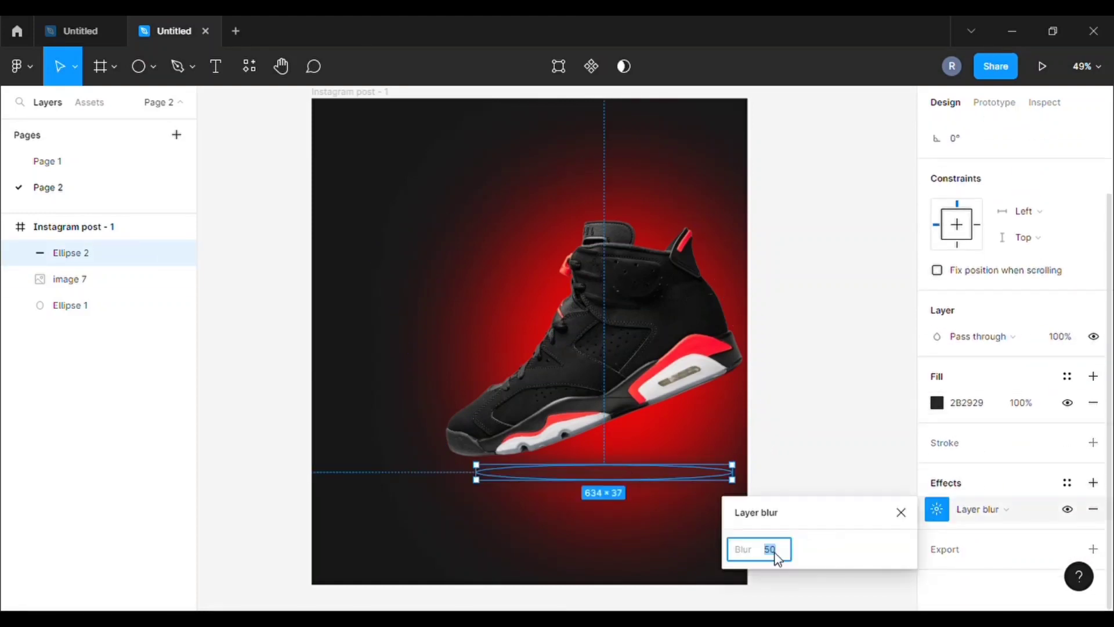
pyautogui.click(826, 451)
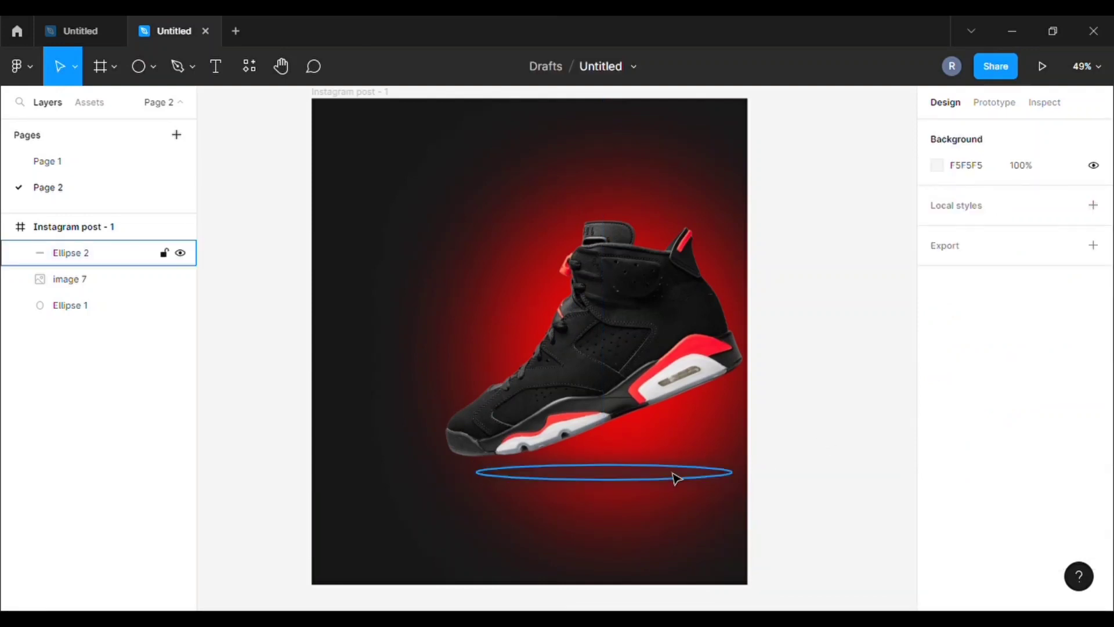
# Step: Enlarge the shadow ellipse beneath the shoe to about 648 × 41 and reposition it at about X 406, Y 898
pyautogui.moveTo(732, 480)
pyautogui.mouseDown()
pyautogui.moveTo(761, 505)
pyautogui.moveTo(744, 489)
pyautogui.mouseUp()
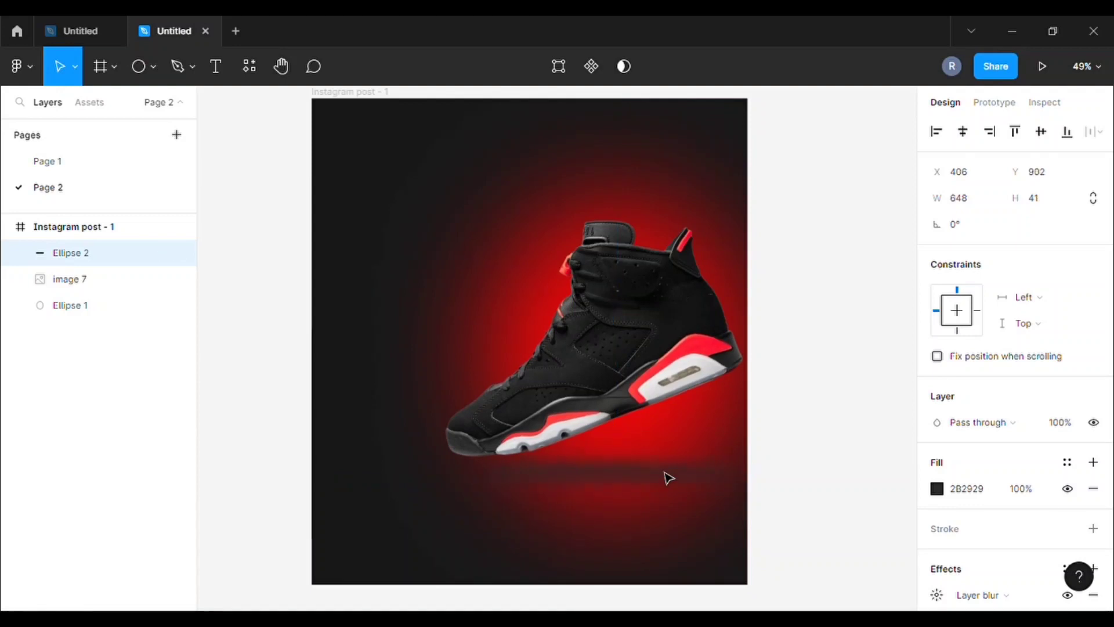
pyautogui.click(558, 267)
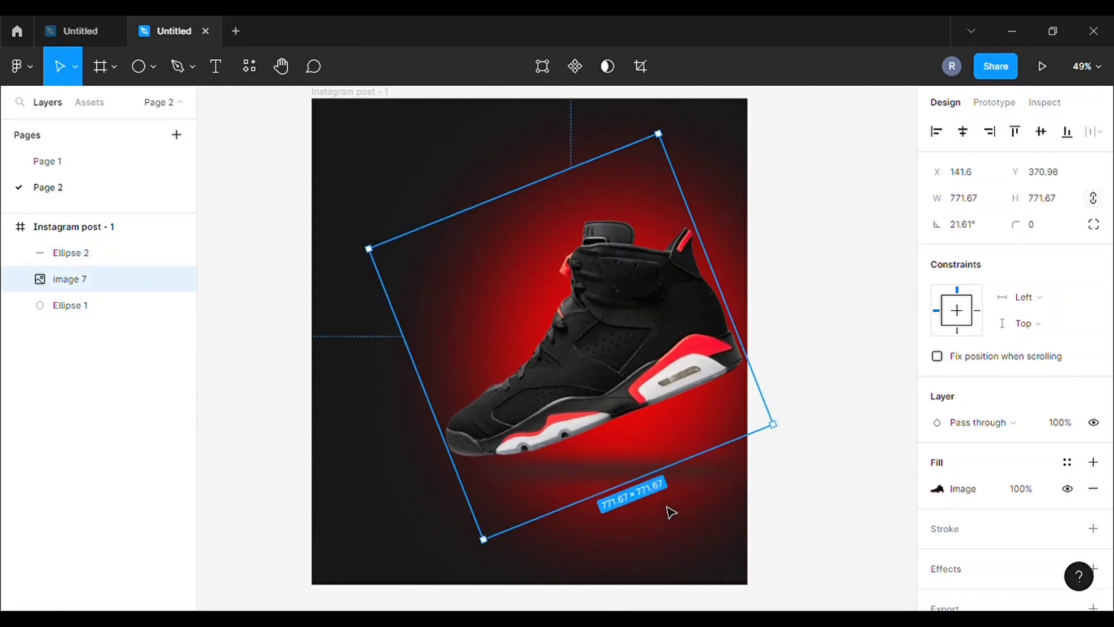
pyautogui.click(335, 296)
pyautogui.click(82, 254)
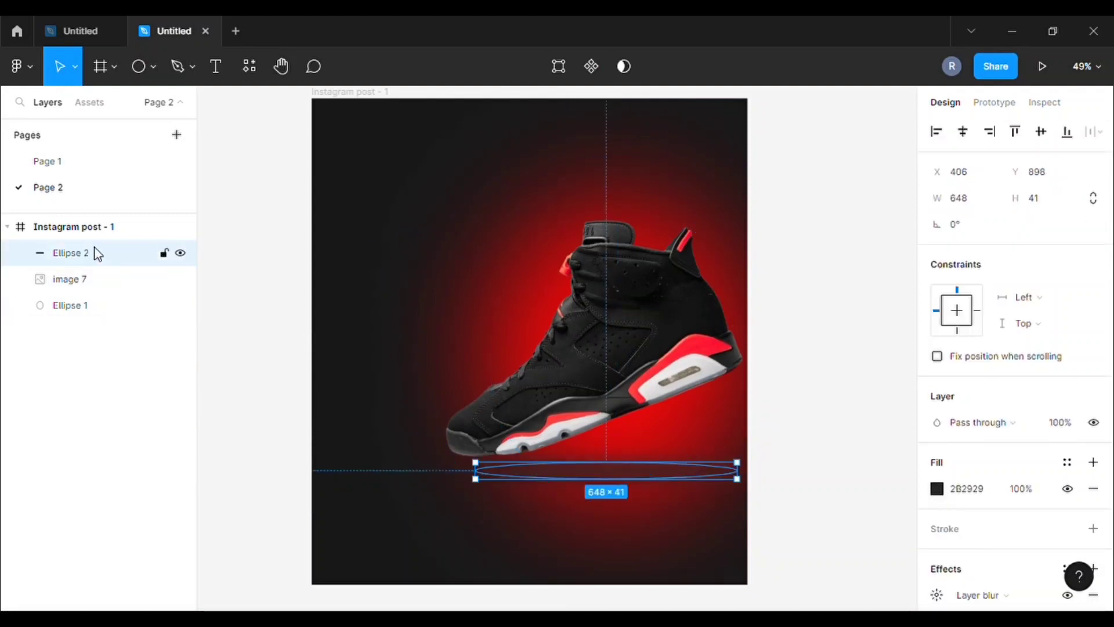
# Step: Enlarge the red glow ellipse behind the shoe to about 776 × 873 and adjust its layer blur amount
pyautogui.click(106, 311)
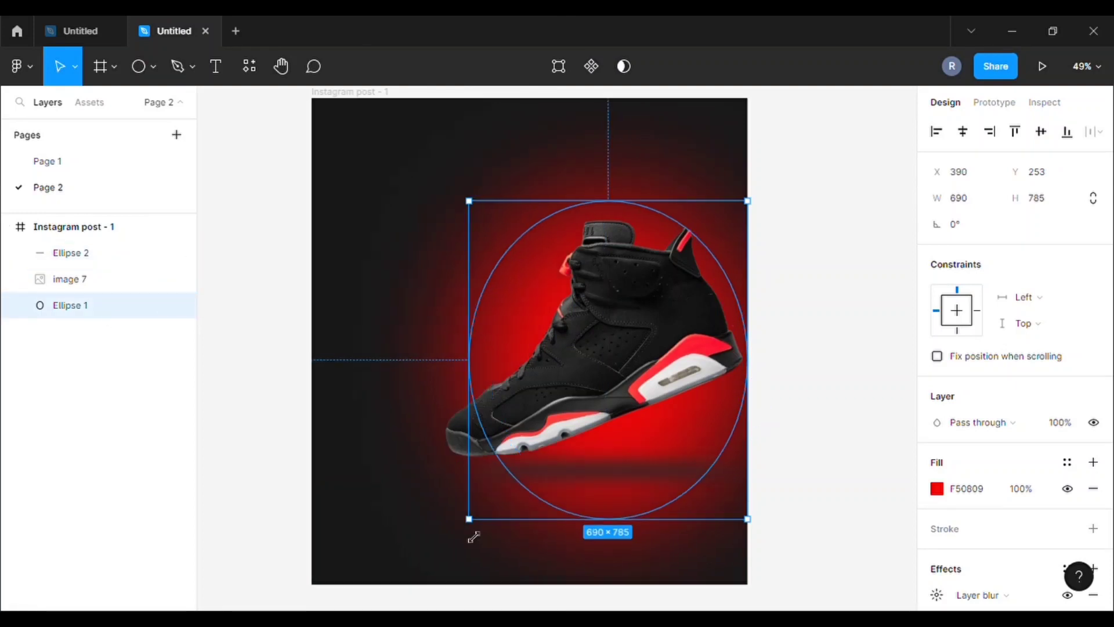
pyautogui.moveTo(473, 537); pyautogui.dragTo(466, 549)
pyautogui.moveTo(757, 214); pyautogui.dragTo(782, 196)
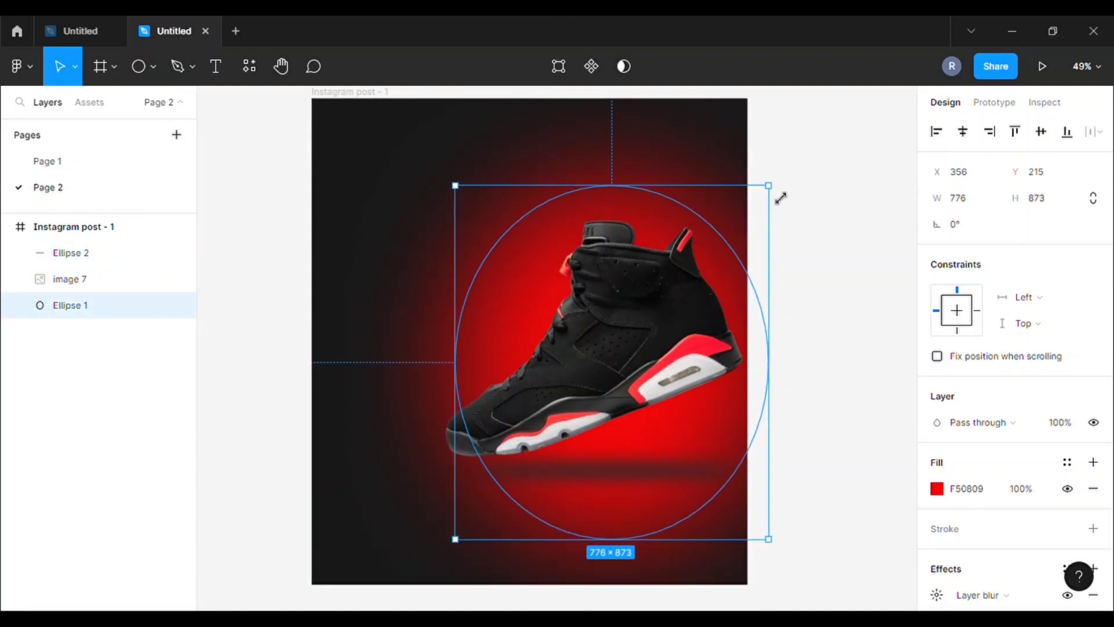
pyautogui.scroll(-3, 957, 600)
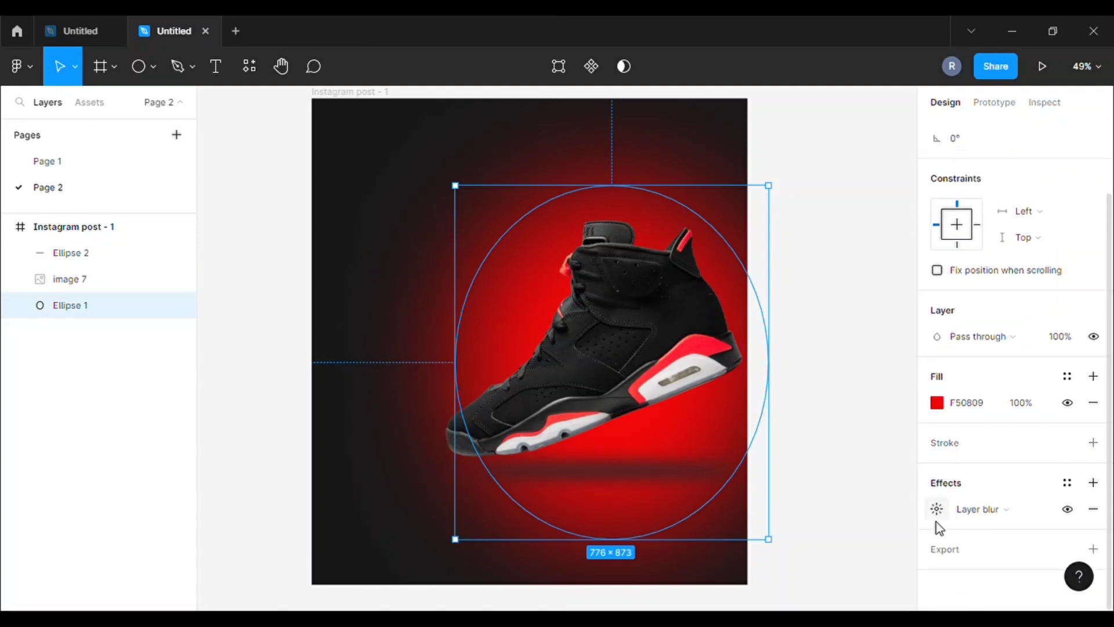
pyautogui.click(937, 509)
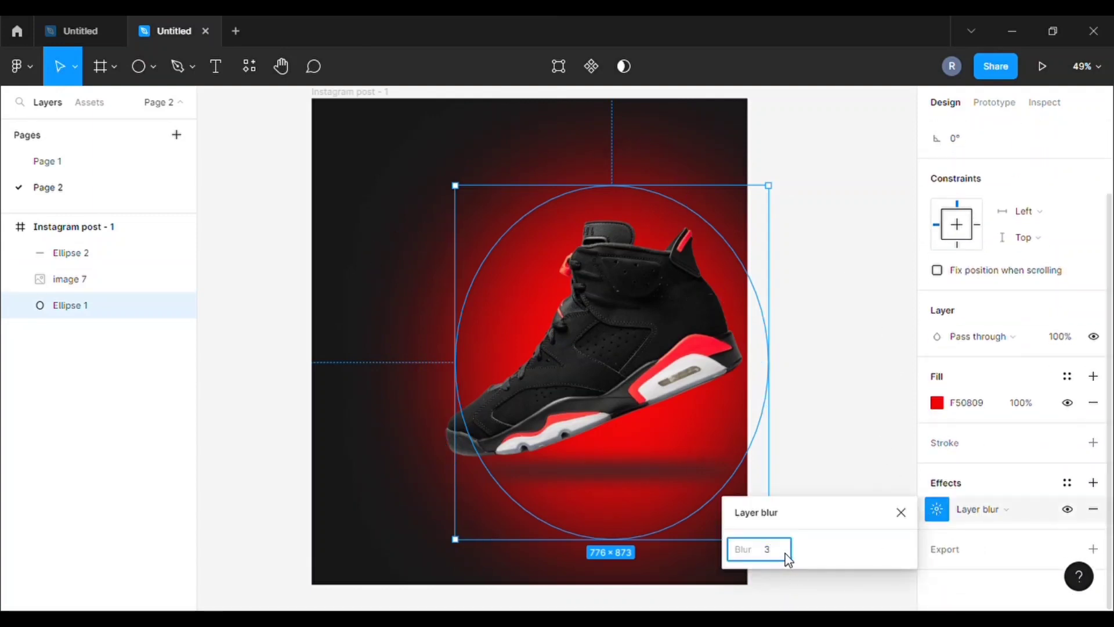
pyautogui.click(827, 397)
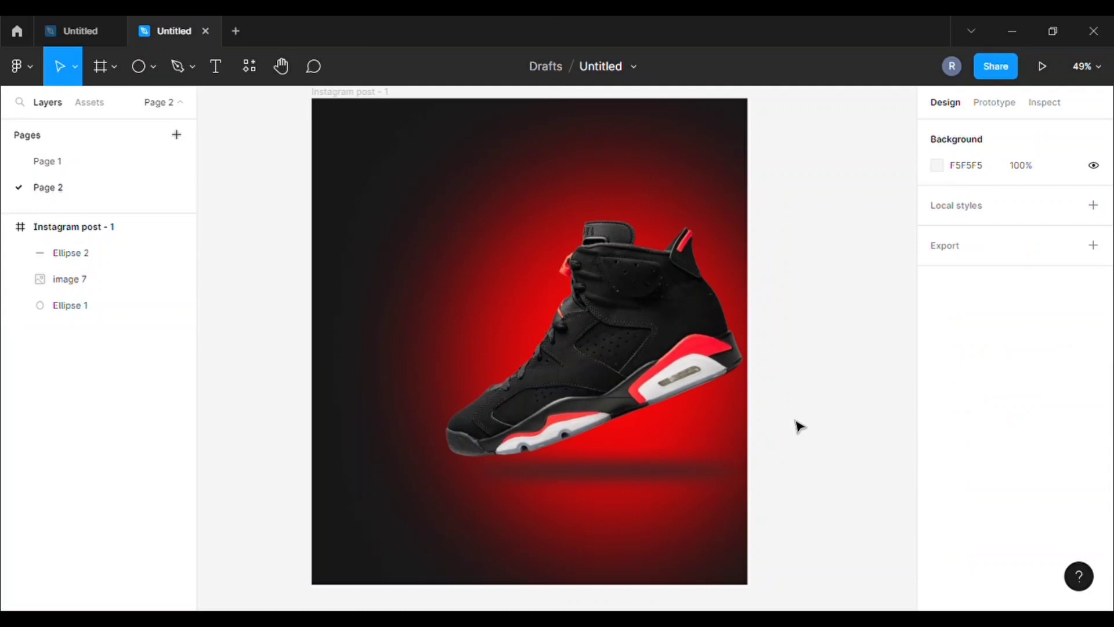
# Step: Stretch the red glow ellipse vertically to about 776 × 918
pyautogui.click(580, 519)
pyautogui.moveTo(478, 549); pyautogui.dragTo(459, 562)
pyautogui.moveTo(476, 185); pyautogui.dragTo(472, 182)
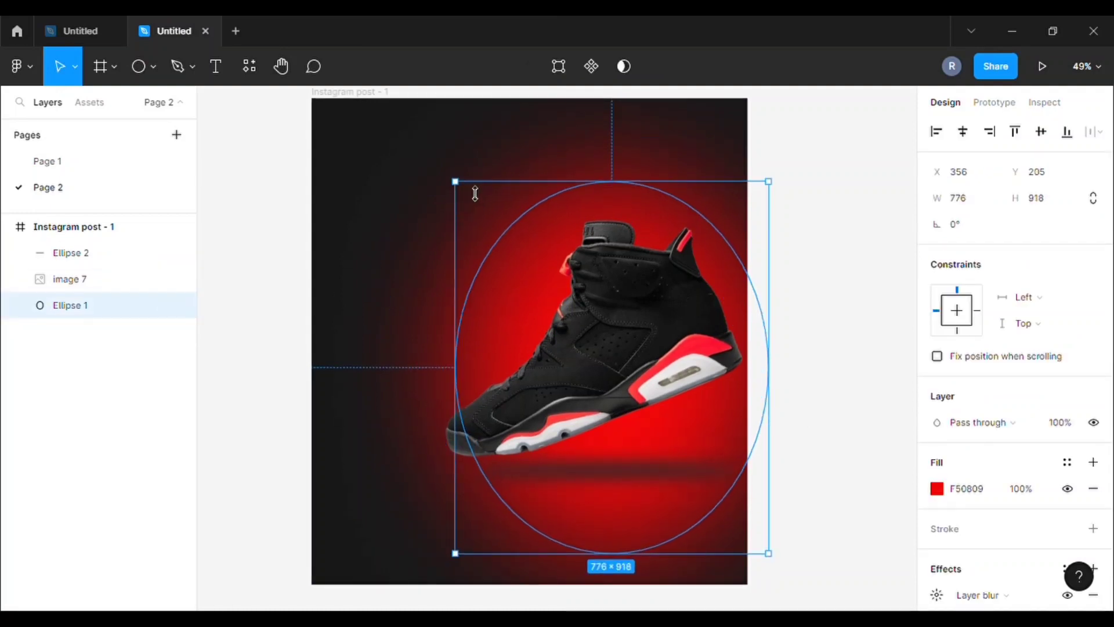
# Step: Bring the shoe and its shadow closer together, with the shoe at Y 379.98 and the shadow ellipse at X 403, Y 888
pyautogui.click(650, 330)
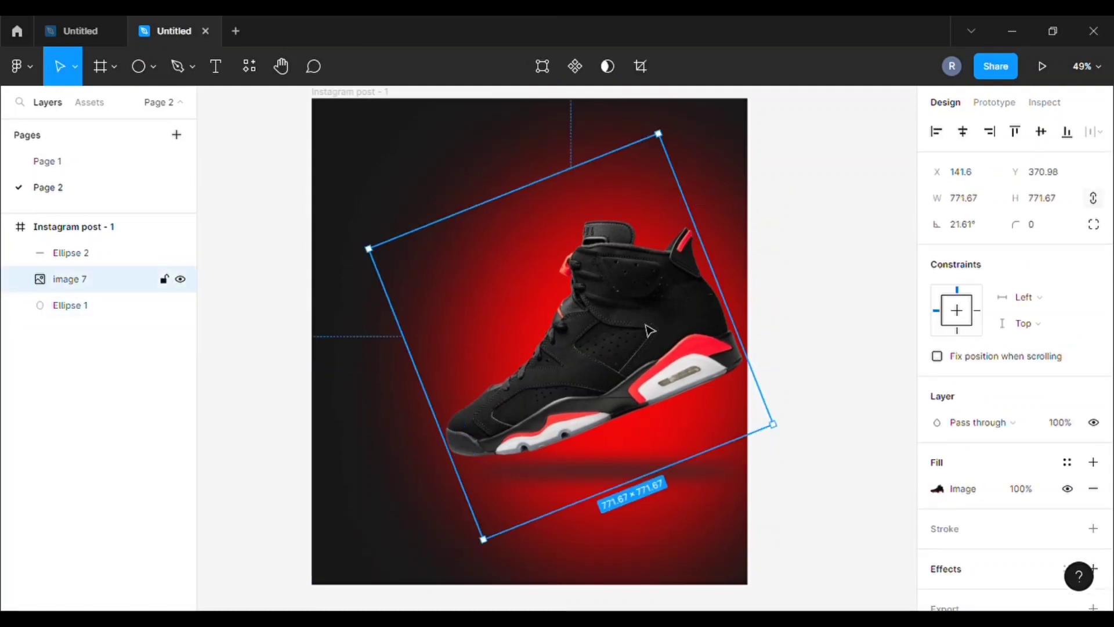
pyautogui.click(699, 484)
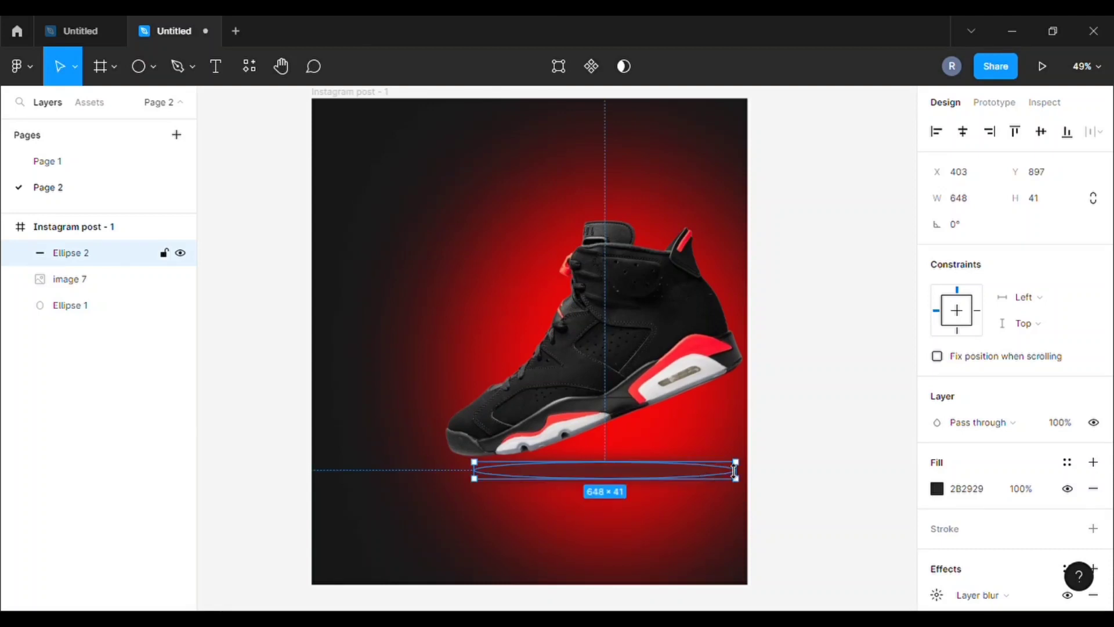
pyautogui.click(677, 398)
pyautogui.click(697, 473)
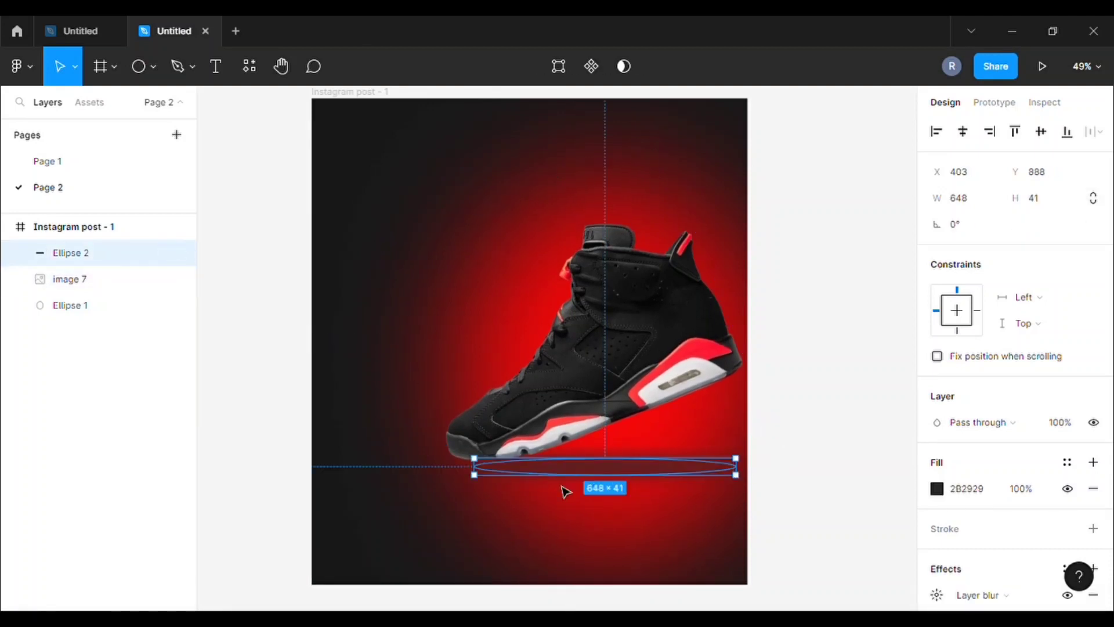
pyautogui.click(484, 484)
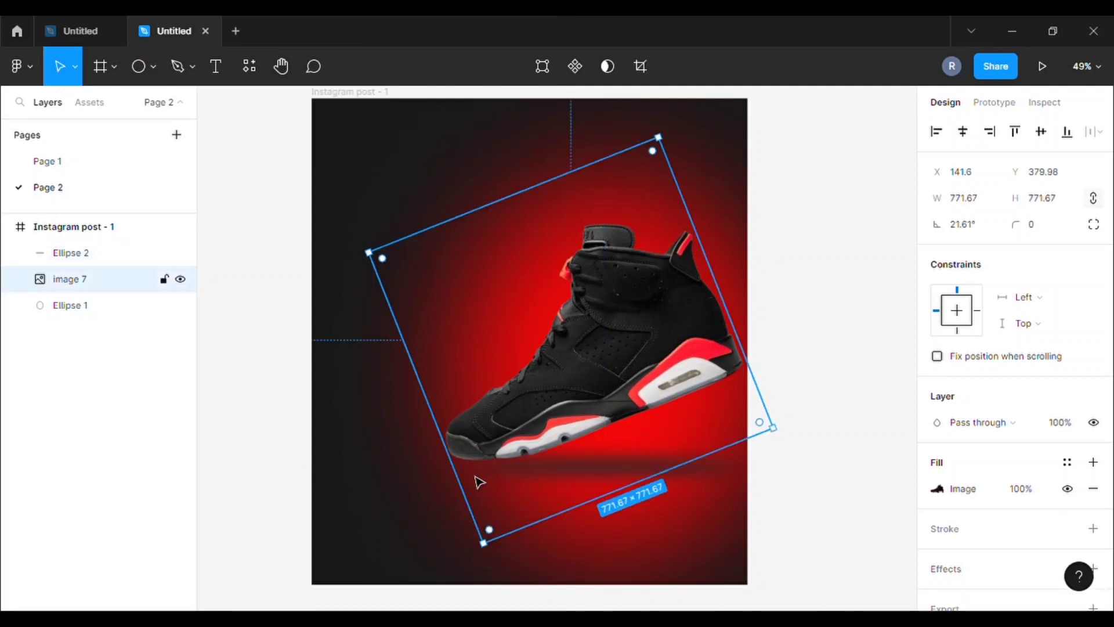
# Step: Widen the shadow ellipse beneath the shoe to about 677 × 41 and deselect it
pyautogui.click(727, 472)
pyautogui.moveTo(753, 484); pyautogui.dragTo(759, 481)
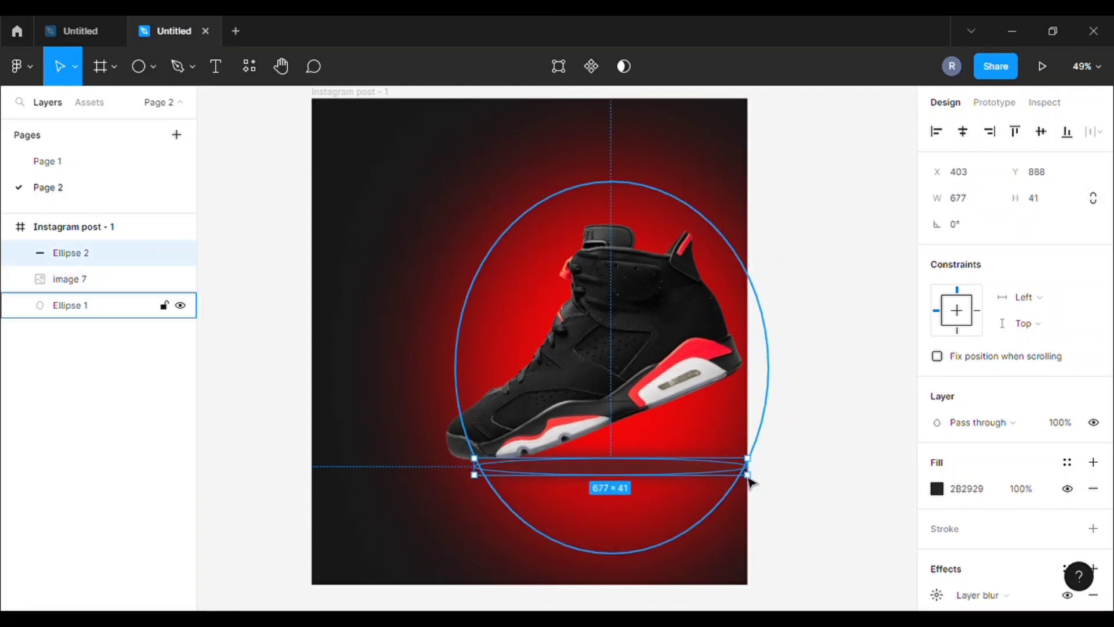
pyautogui.click(822, 364)
# Step: Widen the red glow ellipse behind the shoe to about 829 × 918 and deselect it
pyautogui.click(533, 453)
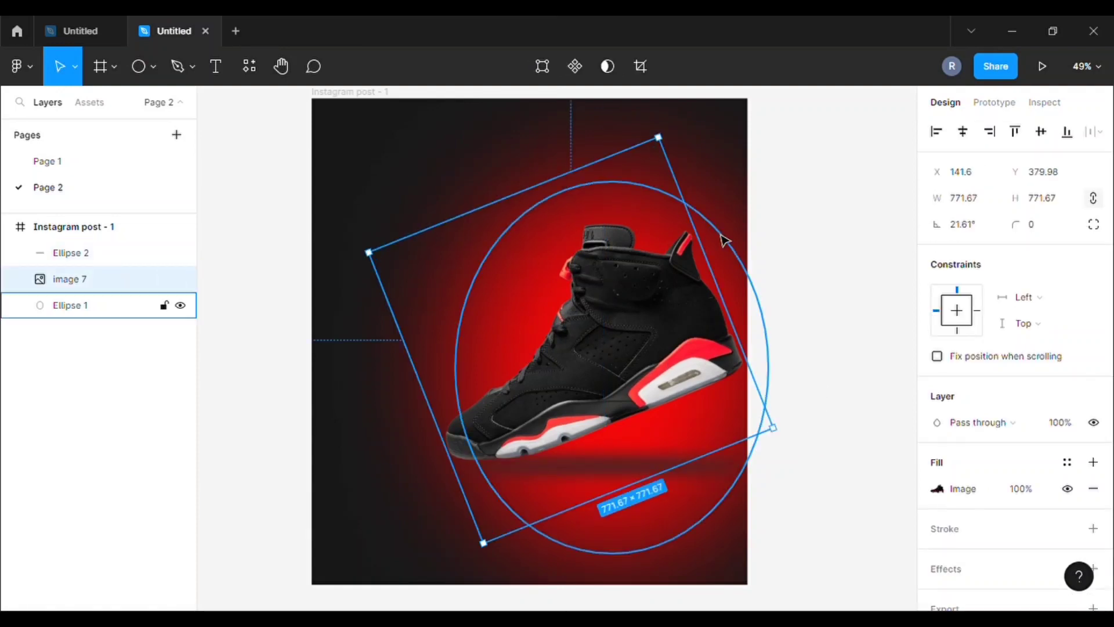
pyautogui.click(722, 236)
pyautogui.moveTo(462, 391); pyautogui.dragTo(443, 392)
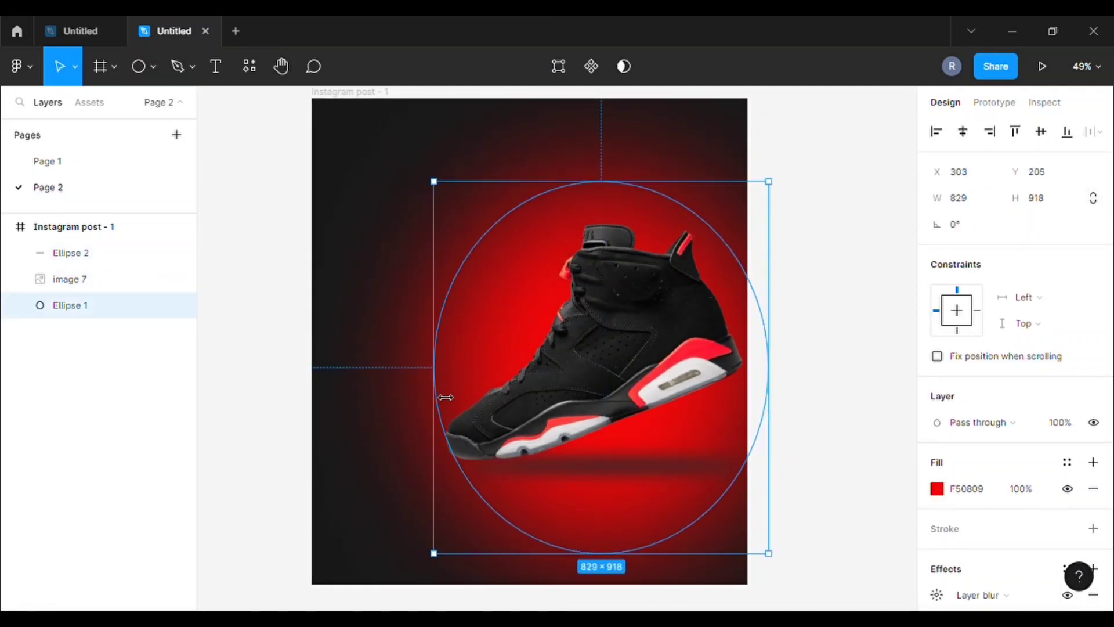
pyautogui.click(820, 223)
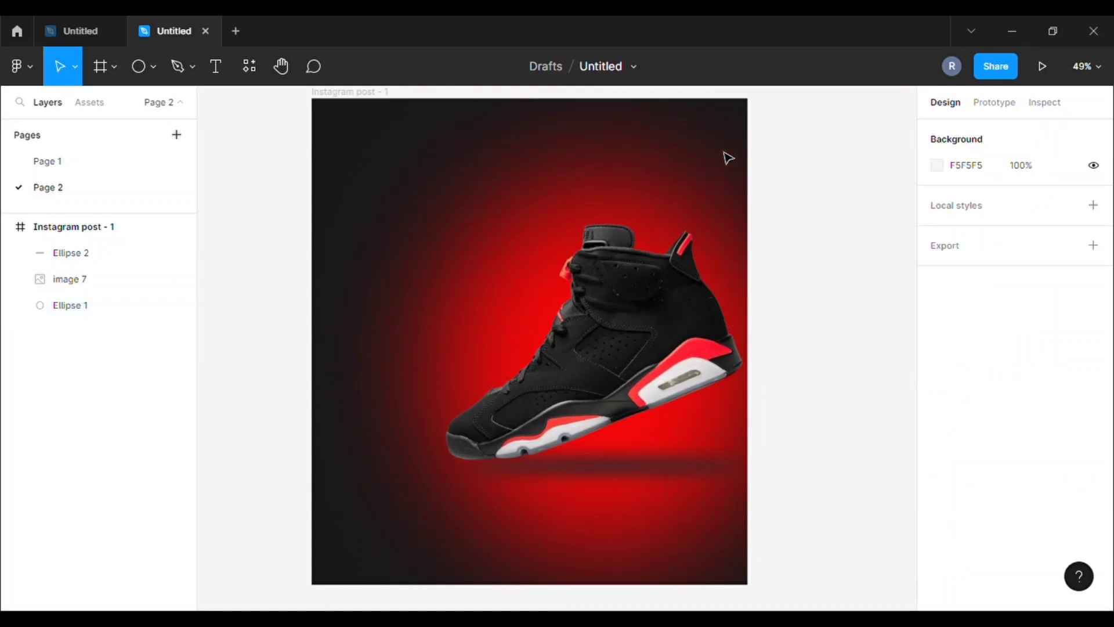
# Step: Copy the white Nike logo image from Page 1
pyautogui.scroll(-1, 662, 194)
pyautogui.scroll(1, 243, 165)
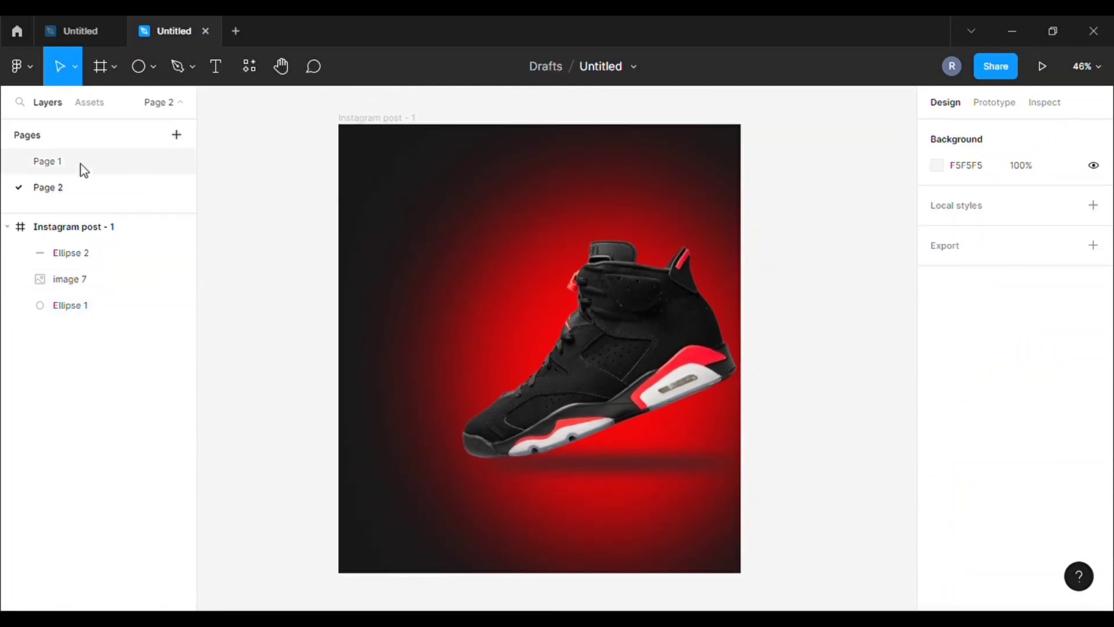
pyautogui.click(81, 166)
pyautogui.click(368, 241)
pyautogui.rightClick(358, 238)
pyautogui.click(409, 125)
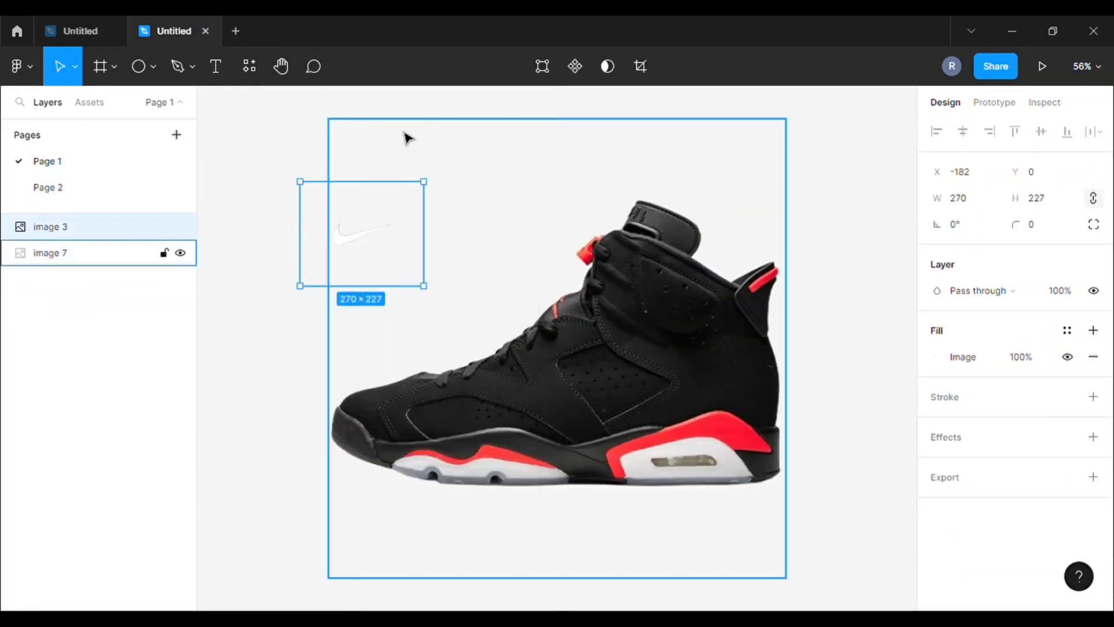
# Step: Paste the Nike logo into the Instagram post frame on Page 2 and place it in the frame's upper-left corner at about X -31, Y -46
pyautogui.click(94, 191)
pyautogui.rightClick(355, 154)
pyautogui.moveTo(377, 152)
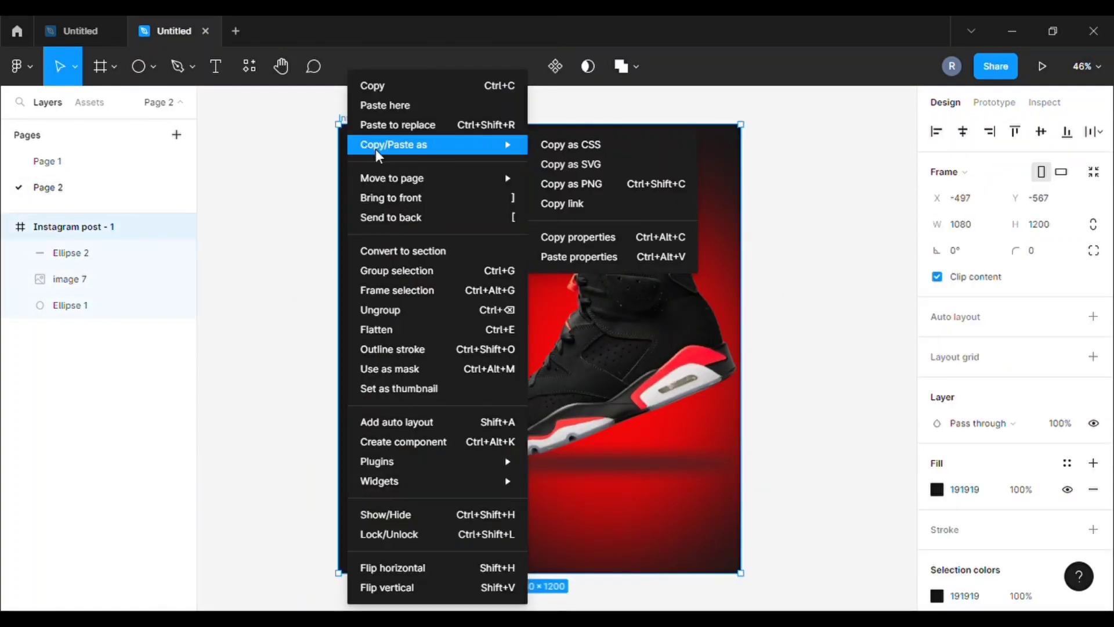
pyautogui.click(406, 105)
pyautogui.moveTo(399, 200); pyautogui.dragTo(371, 159)
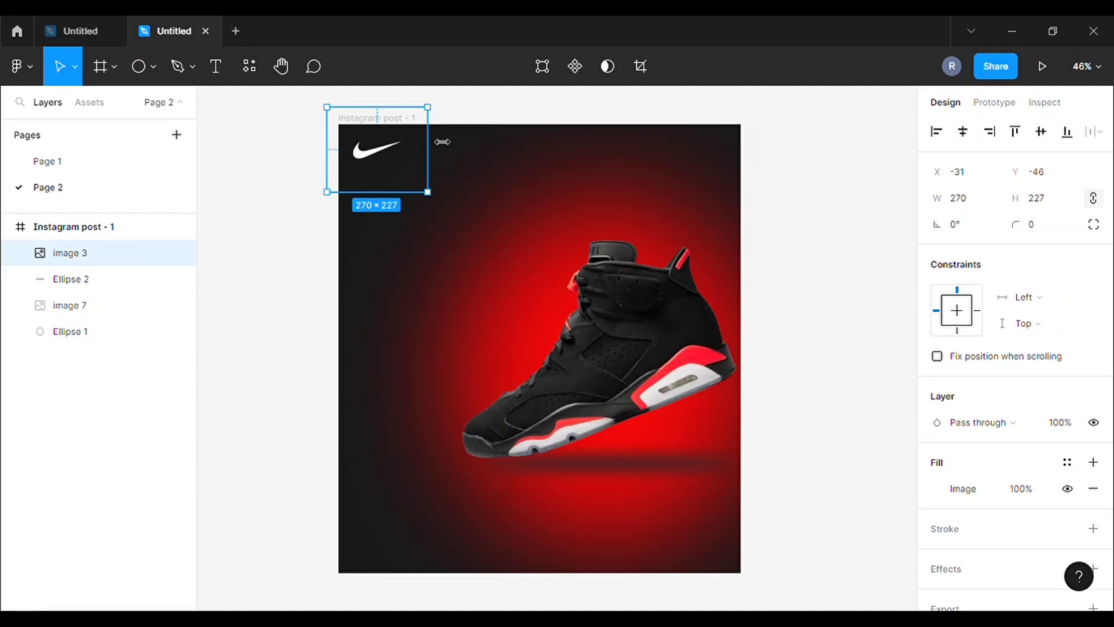
pyautogui.click(539, 119)
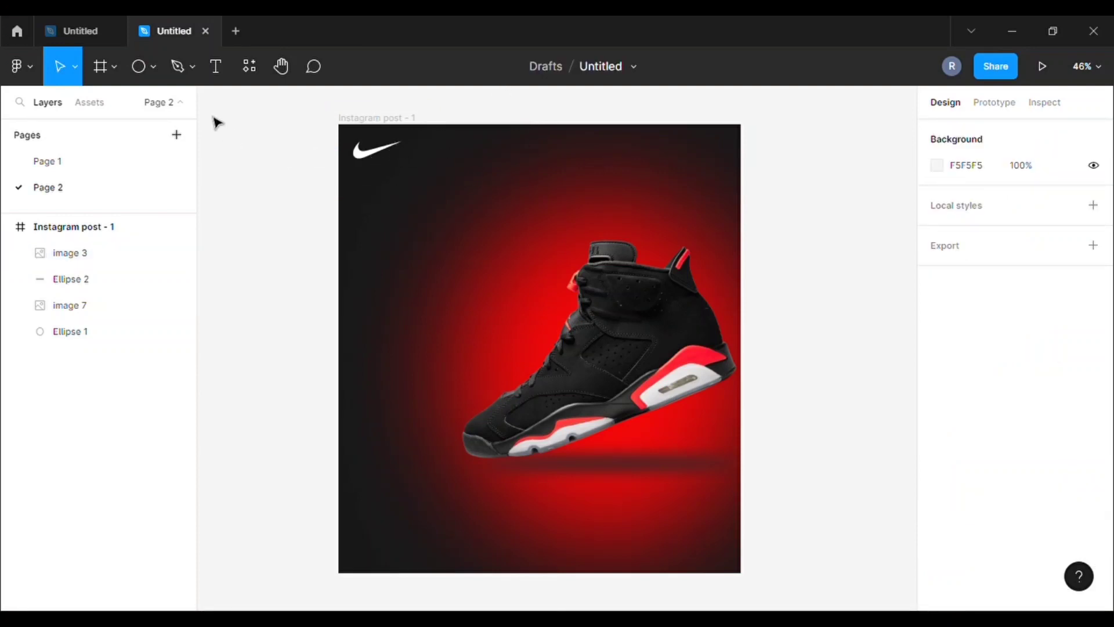
# Step: Add a text "Air Jordan" at font size 128 in the frame above the shoe, at about X 252, Y 147
pyautogui.click(214, 68)
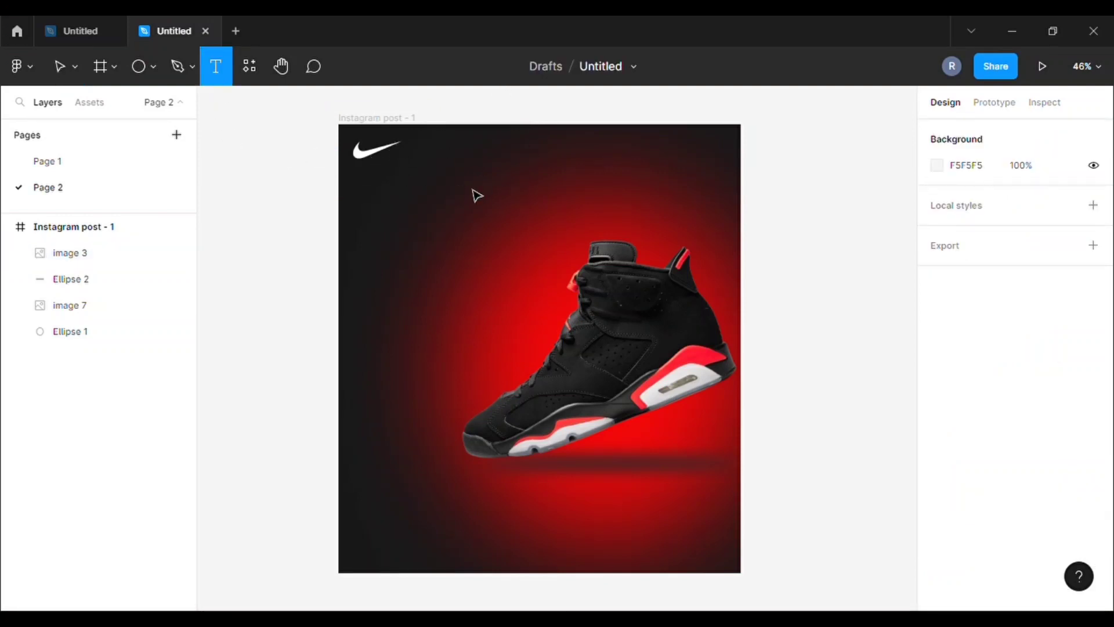
pyautogui.click(432, 181)
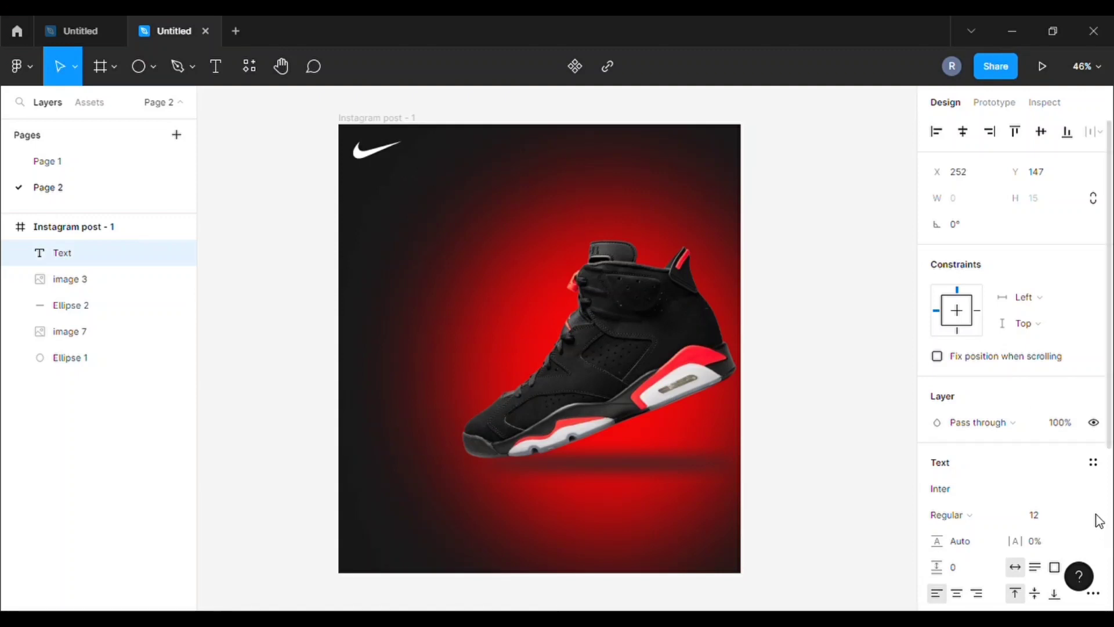
pyautogui.click(1077, 516)
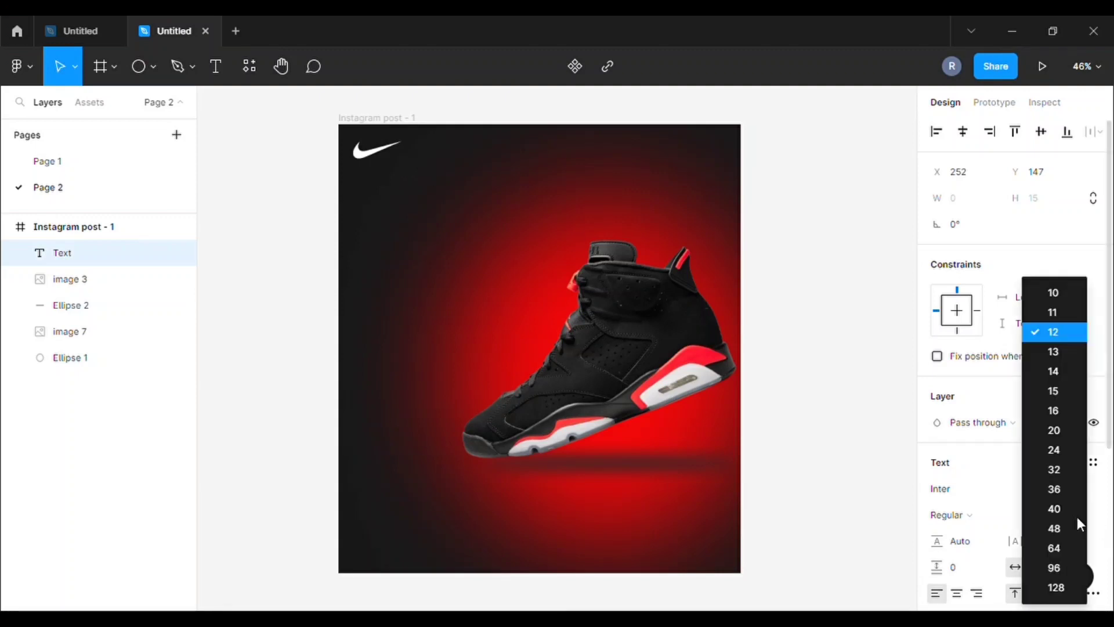
pyautogui.click(1061, 585)
pyautogui.write('Air')
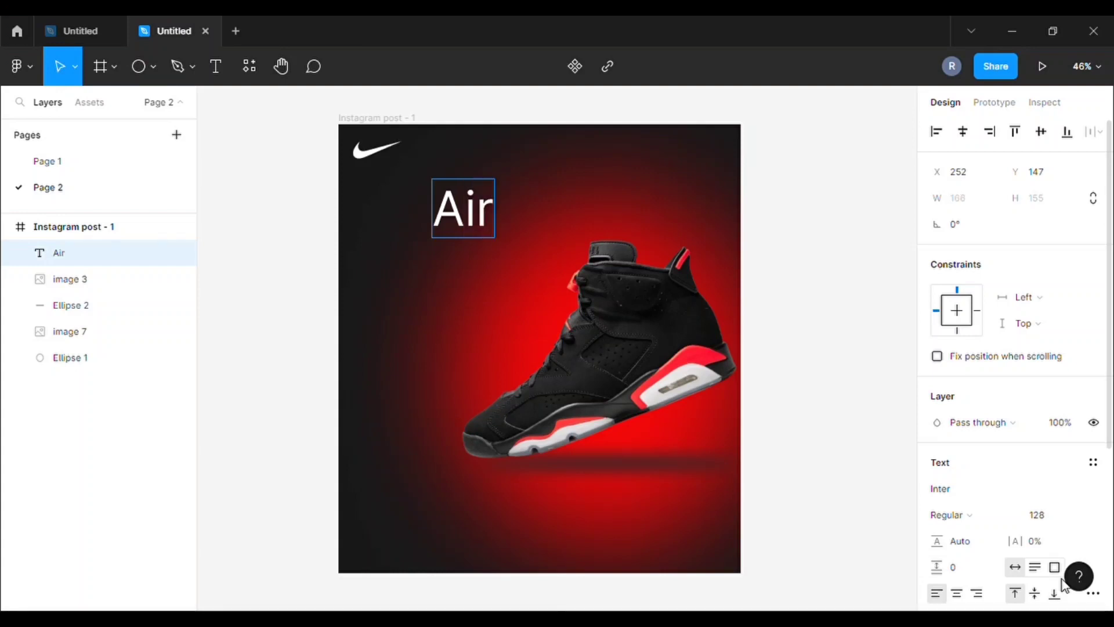
pyautogui.press('BackSpace')
pyautogui.press('BackSpace')
pyautogui.write('Jordan')
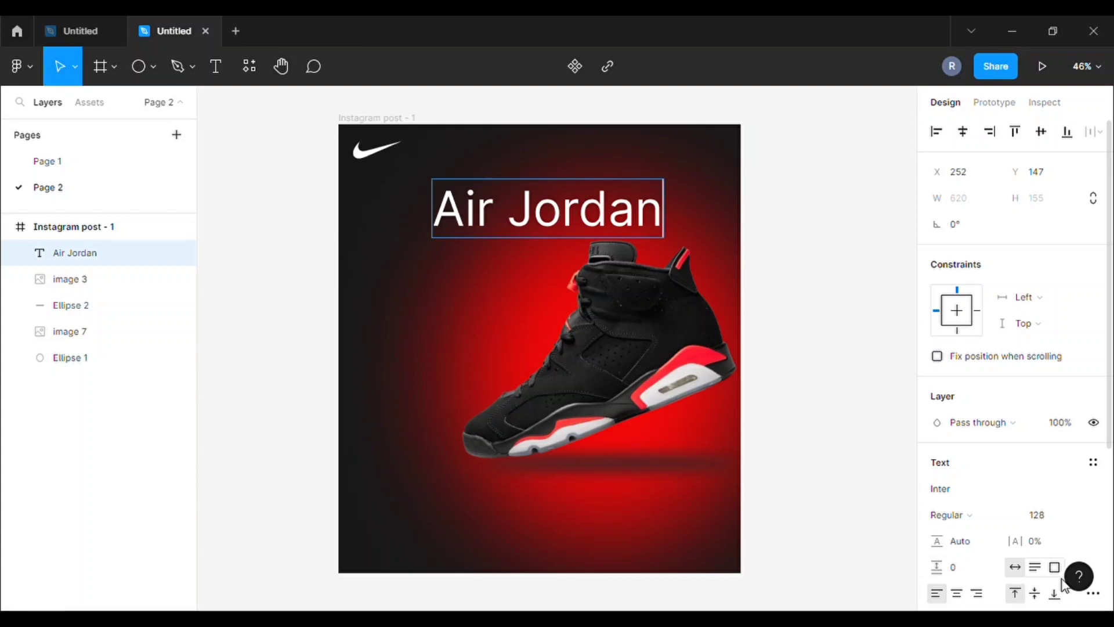
# Step: Set the whole "Air Jordan" heading to the Extra Bold weight
pyautogui.click(1008, 515)
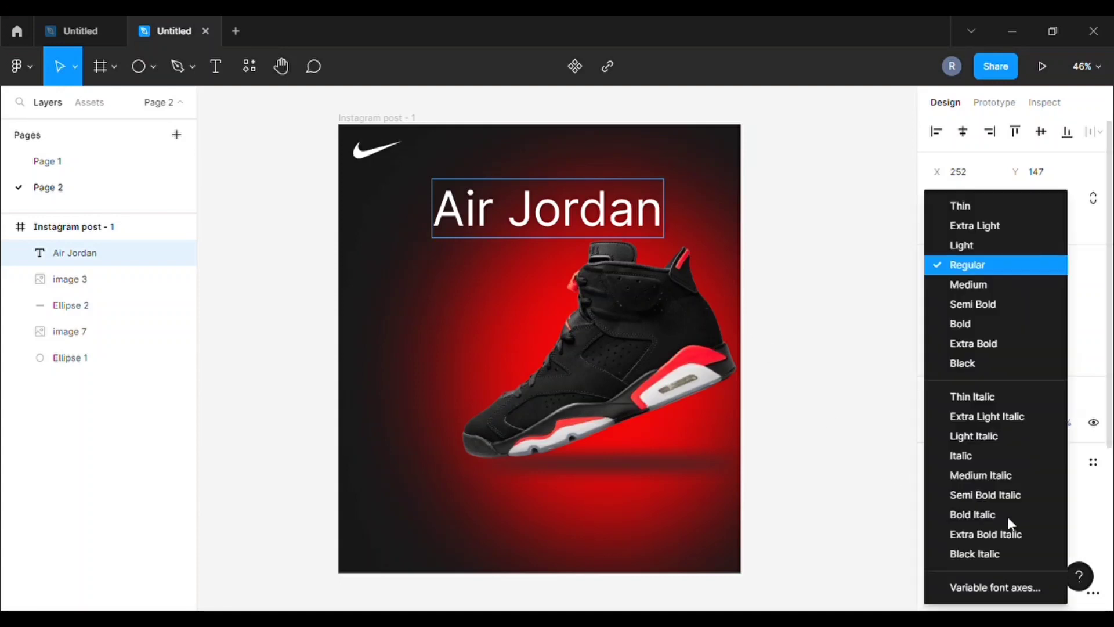
pyautogui.click(986, 344)
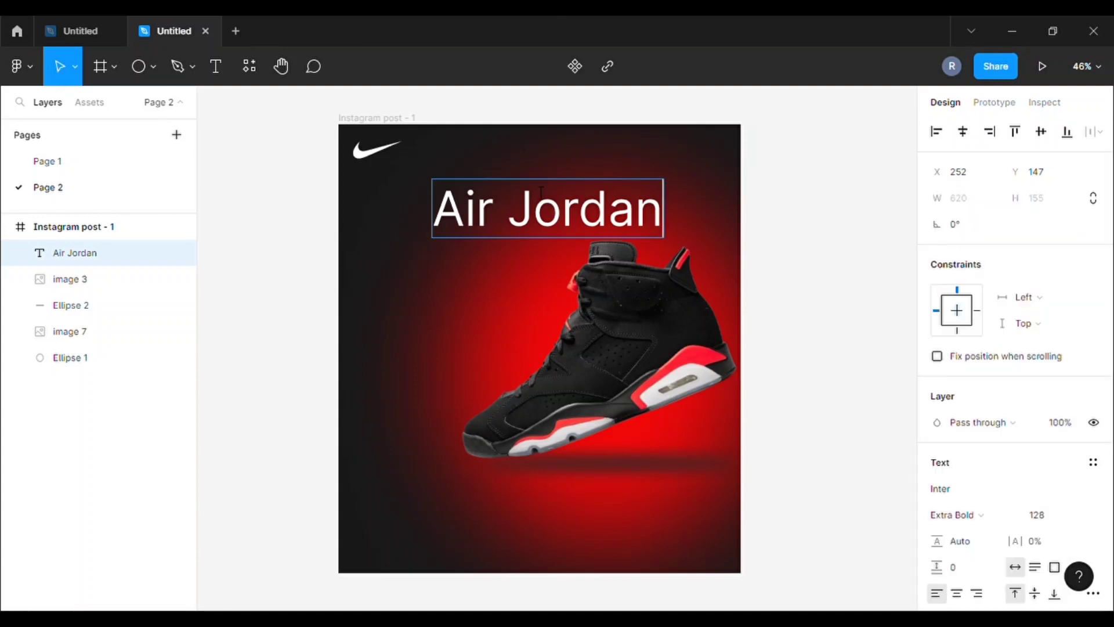
pyautogui.doubleClick(576, 231)
pyautogui.hotkey('ctrl', 'a')
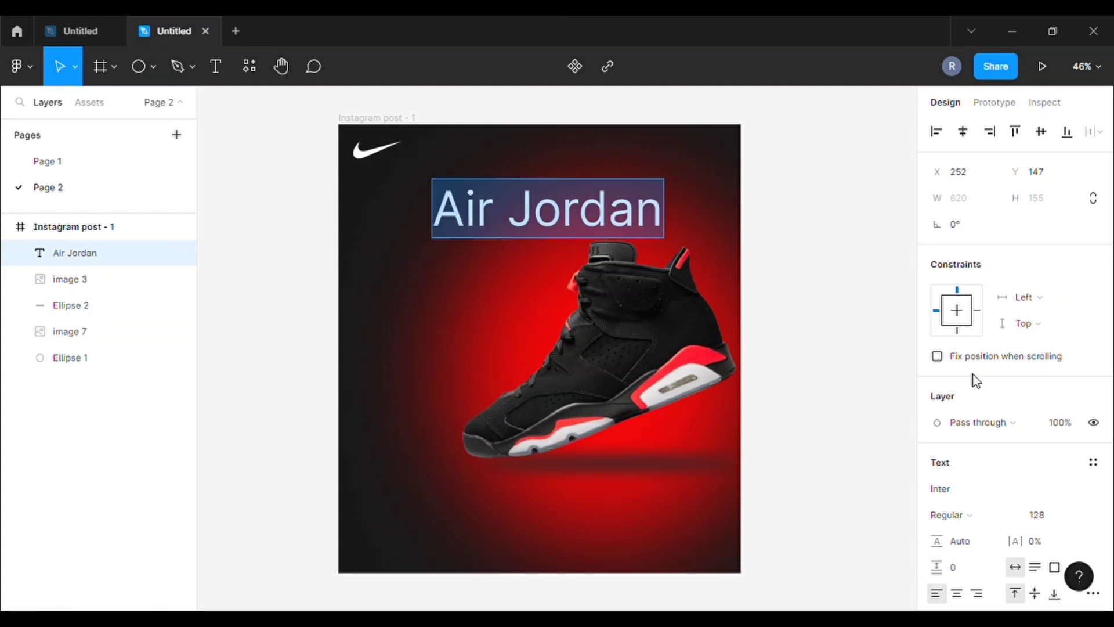
pyautogui.click(1007, 517)
pyautogui.click(976, 343)
pyautogui.press('Escape')
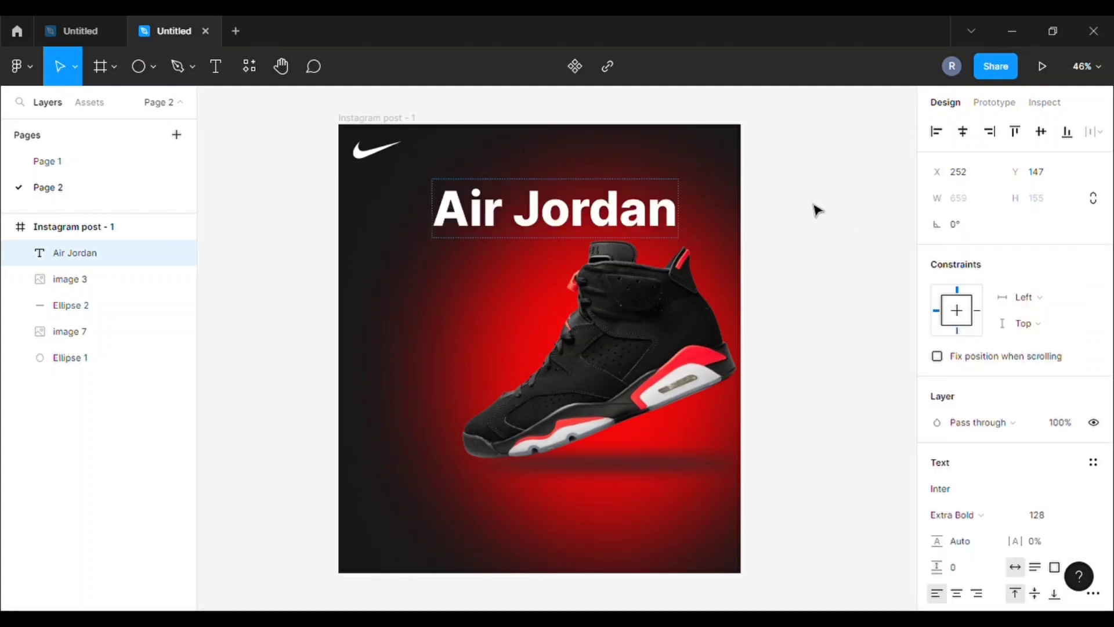
# Step: Shift the heading to about X 123 and duplicate it just below at about Y 273, replacing the copy's text with "Retro 6"
pyautogui.moveTo(571, 228); pyautogui.dragTo(525, 272)
pyautogui.hotkey('ctrl', 'd')
pyautogui.doubleClick(526, 271)
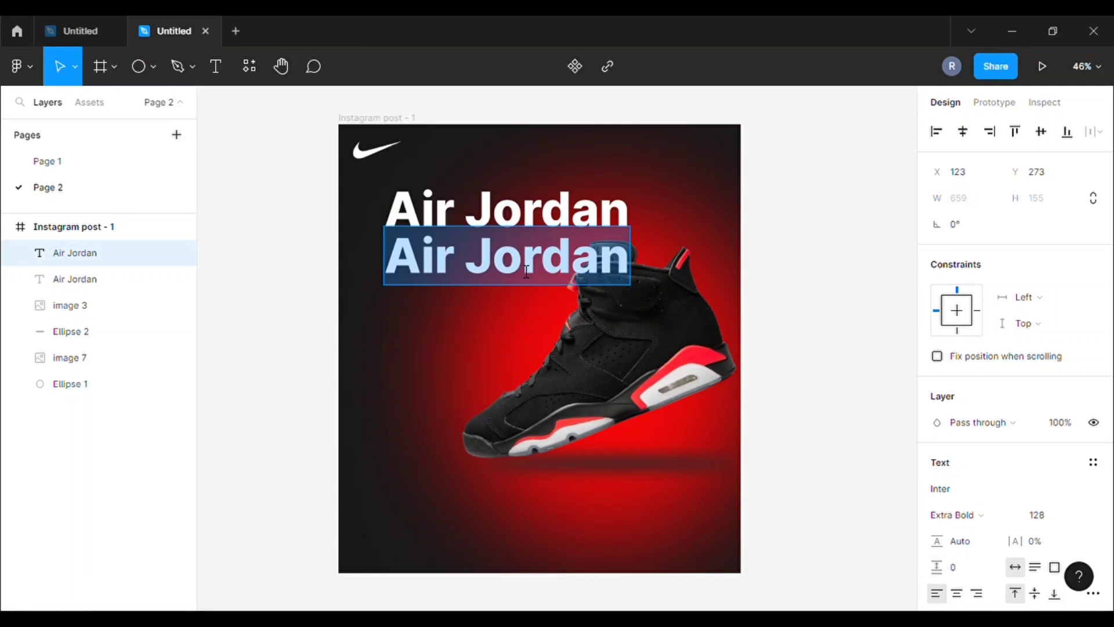
pyautogui.write('Retro')
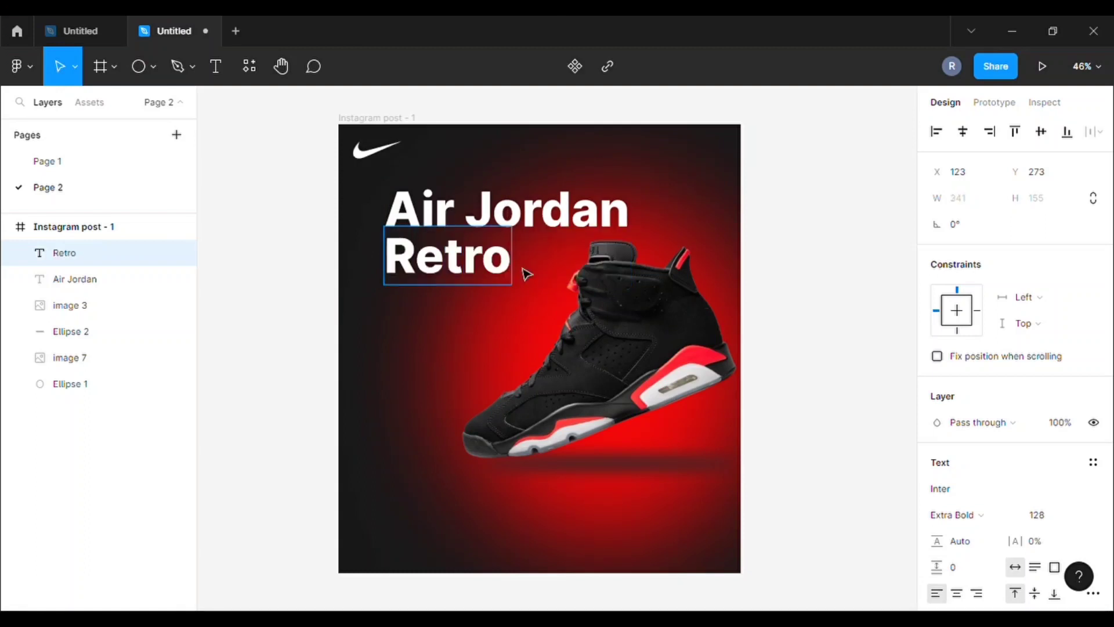
pyautogui.write(' 6')
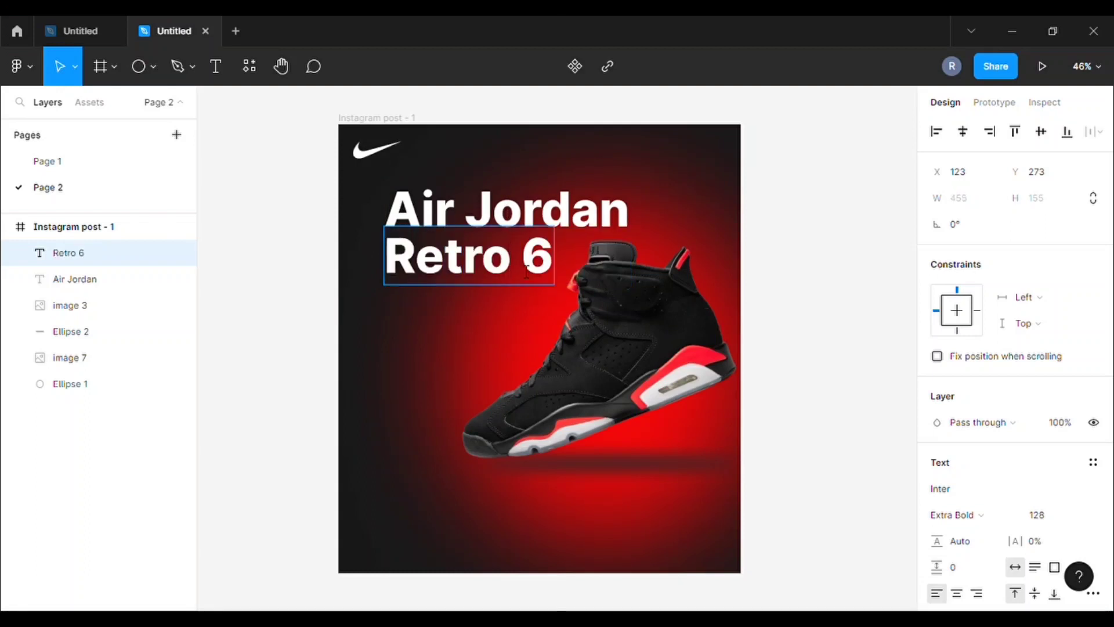
pyautogui.click(1011, 514)
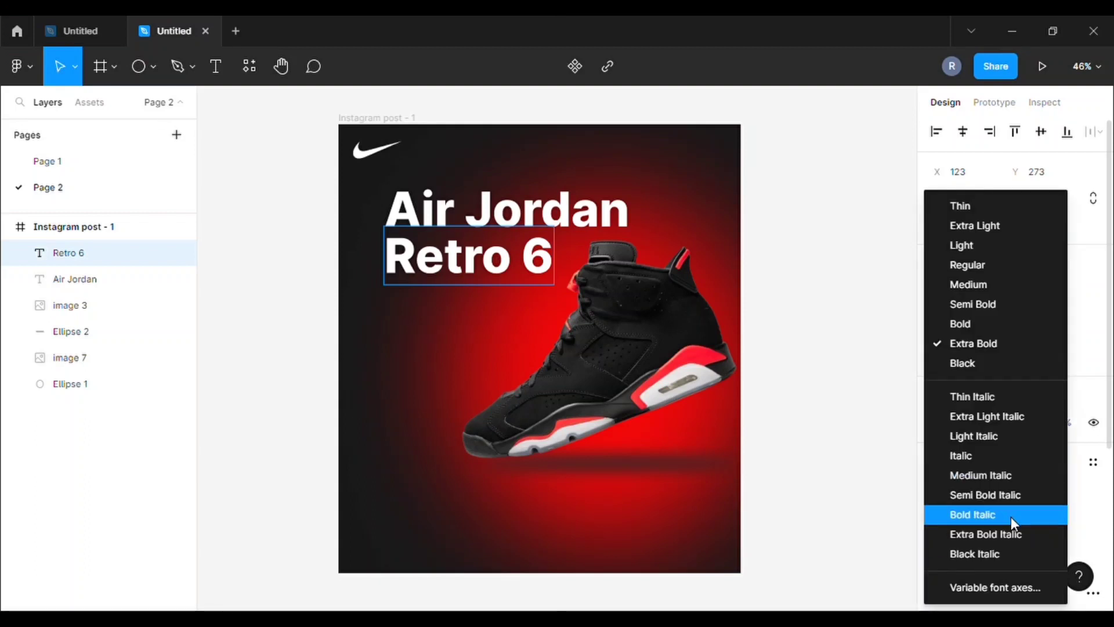
pyautogui.click(1010, 293)
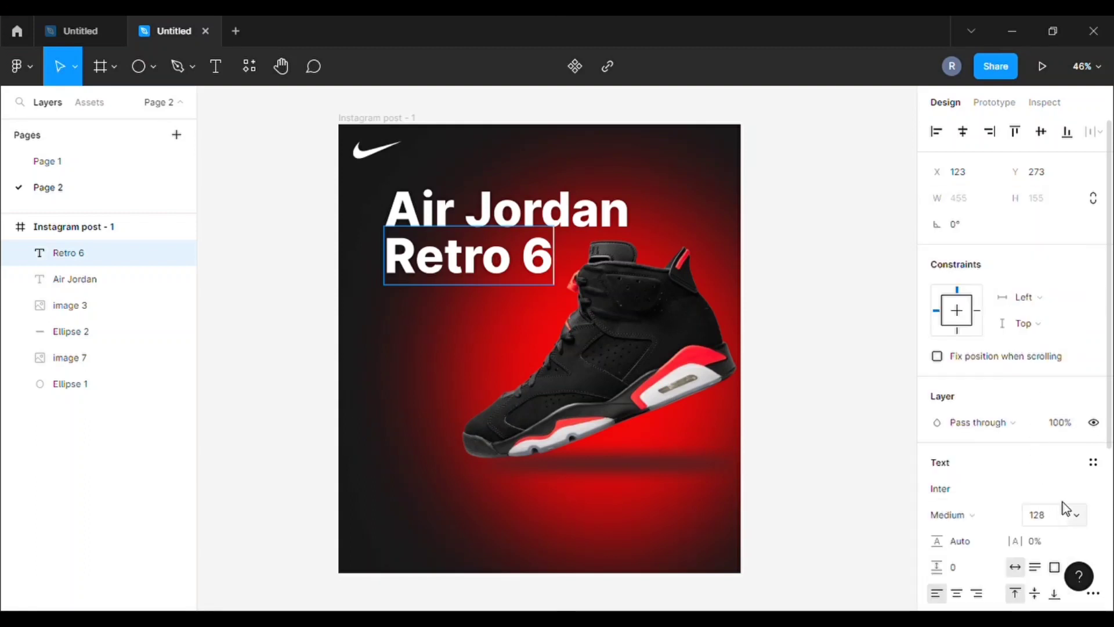
pyautogui.click(1095, 490)
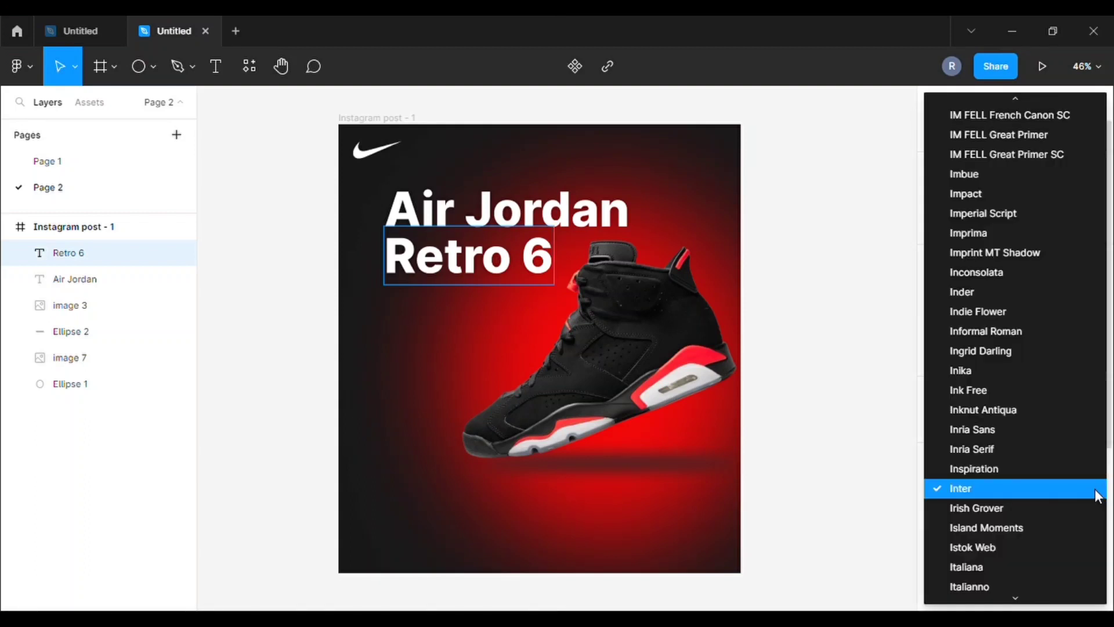
pyautogui.click(1099, 496)
pyautogui.click(980, 489)
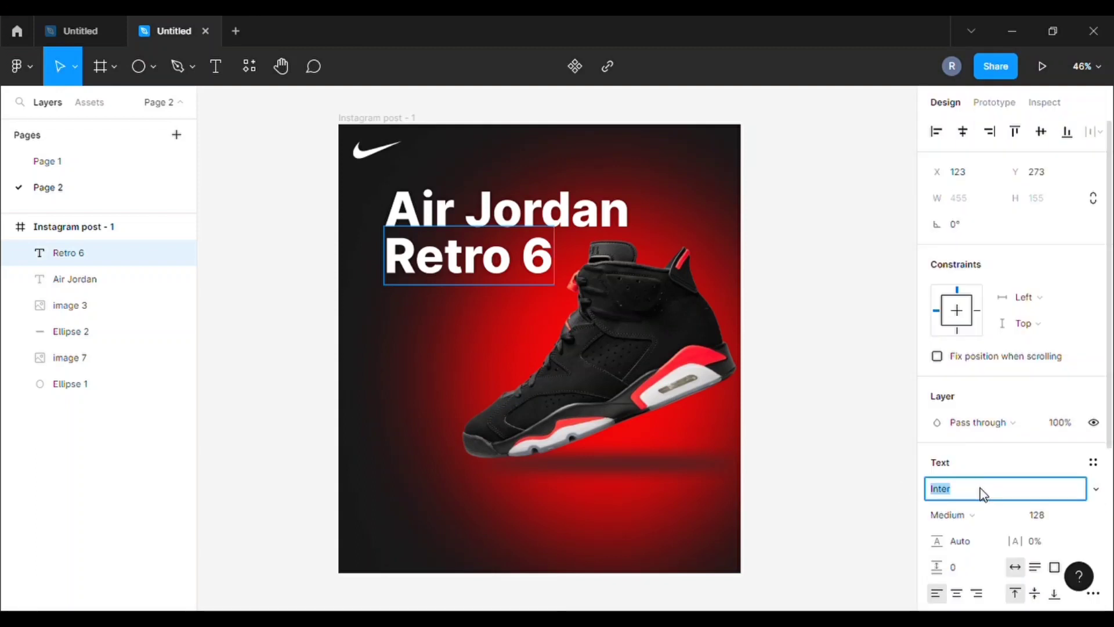
pyautogui.write('Mid')
pyautogui.press('Return')
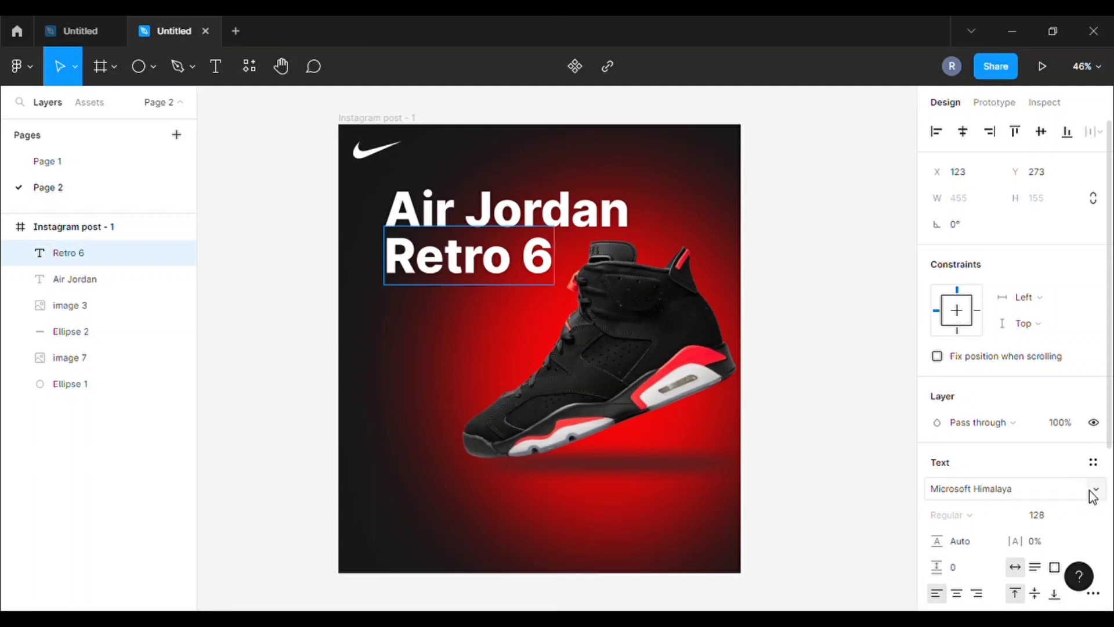
pyautogui.hotkey('ctrl', 'z')
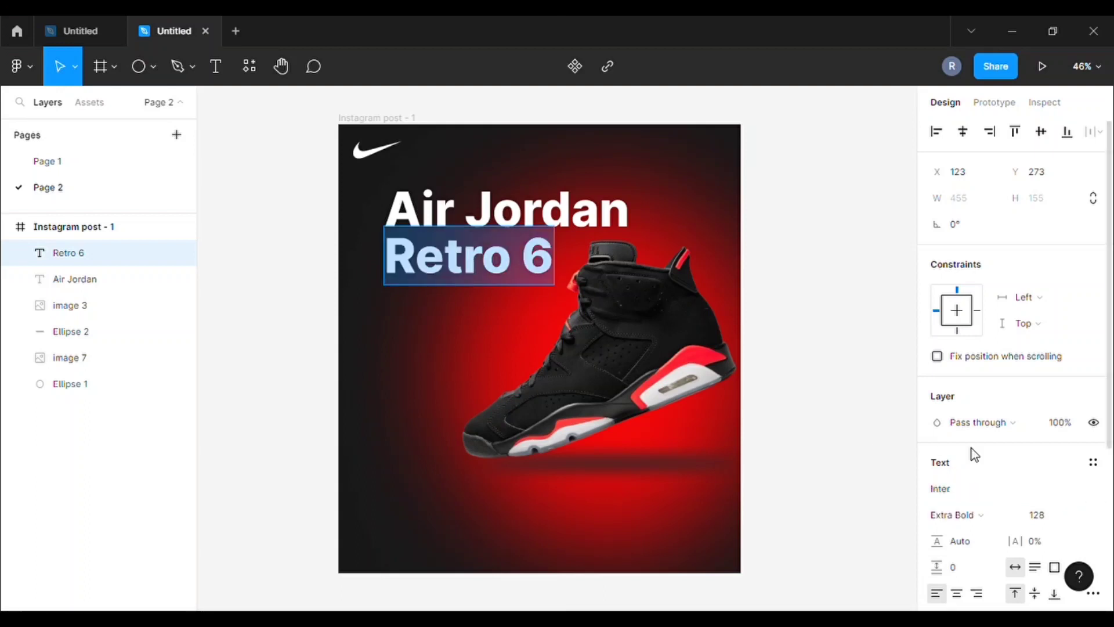
# Step: Set the font of the "Retro 6" text to Microsoft YaHei and deselect it
pyautogui.click(980, 489)
pyautogui.write('Microsoft Himalaya')
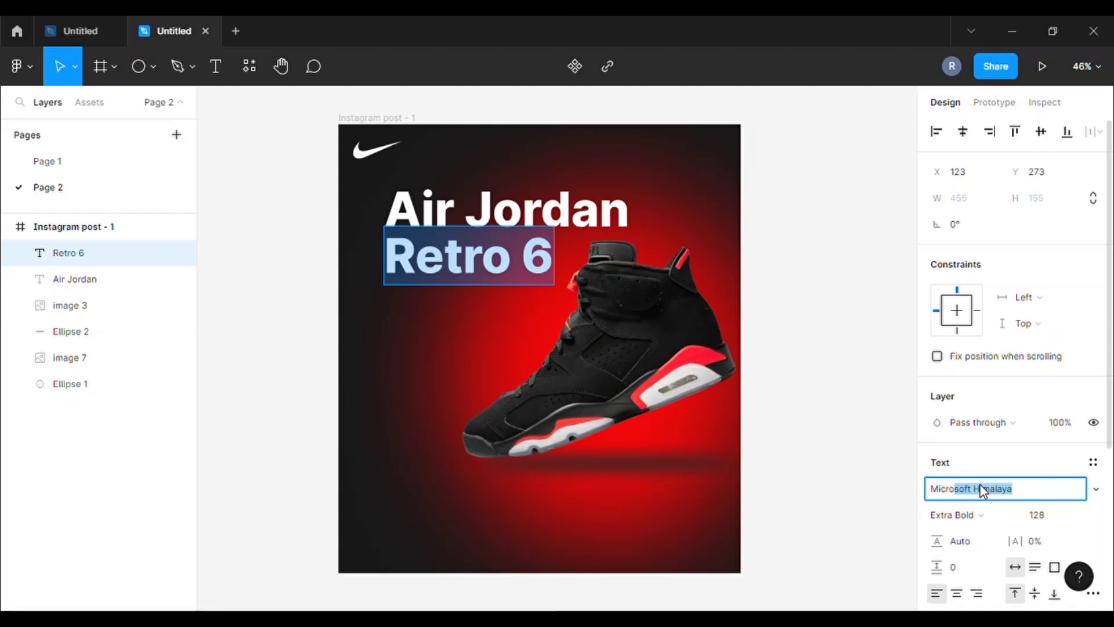
pyautogui.press('Return')
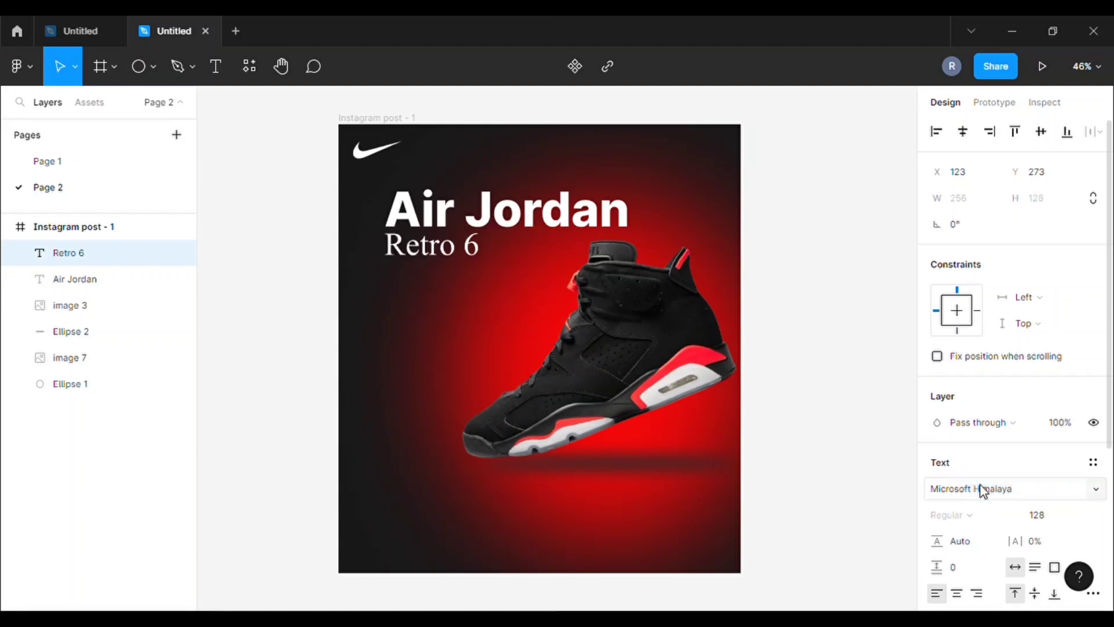
pyautogui.click(1096, 489)
pyautogui.click(1053, 511)
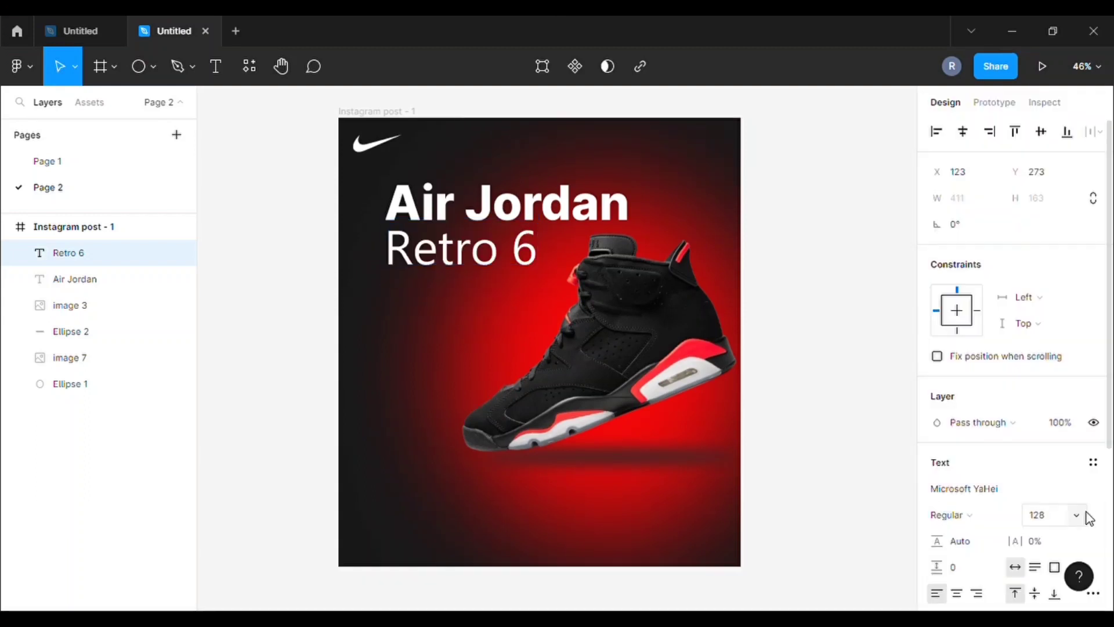
pyautogui.click(830, 331)
# Step: Move "Retro 6" to about X 119, Y 273 under the heading and scale it down to about 421 × 159
pyautogui.scroll(1, 859, 226)
pyautogui.moveTo(425, 277); pyautogui.dragTo(437, 278)
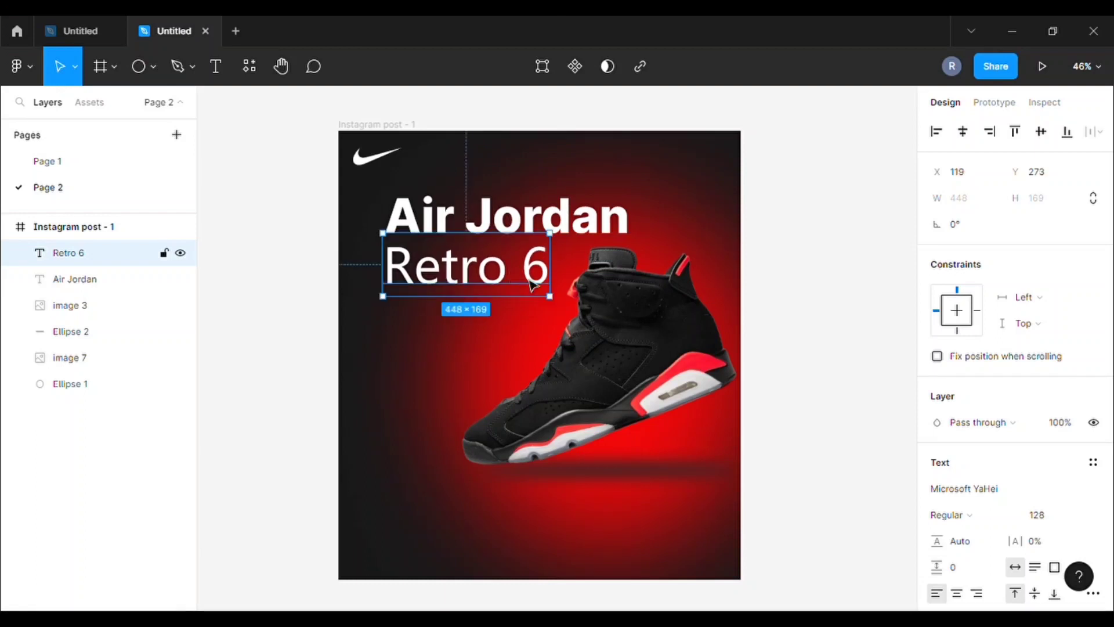
pyautogui.press('k')
pyautogui.moveTo(554, 300); pyautogui.dragTo(551, 298)
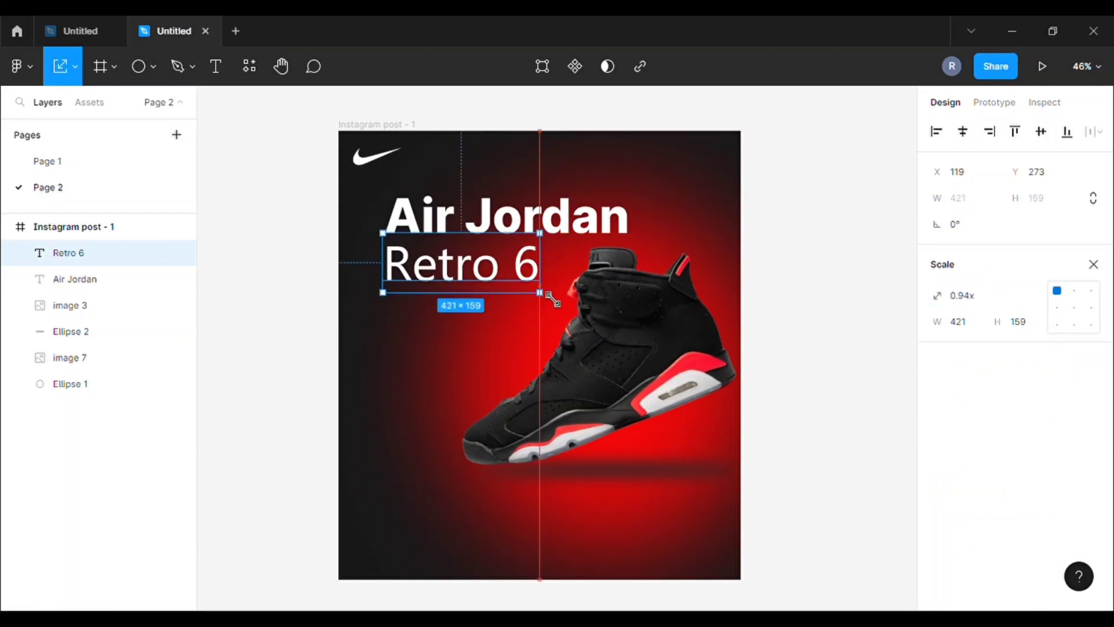
pyautogui.press('Escape')
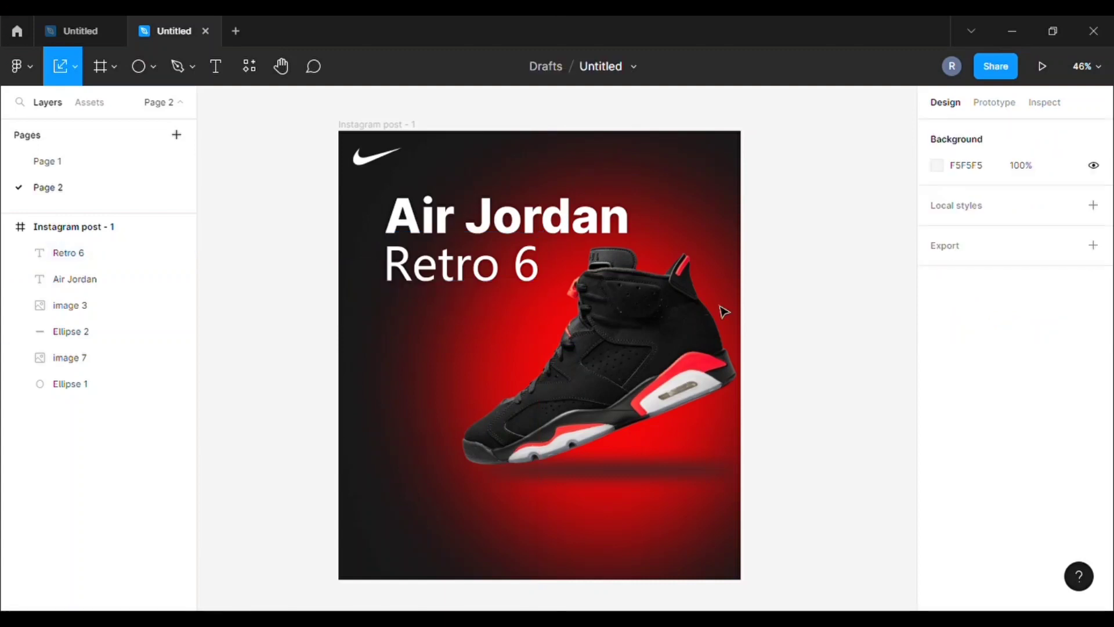
# Step: Draw a rectangle about 329 × 127 against the frame's left edge below the shoe, at about X 0, Y 946
pyautogui.click(152, 67)
pyautogui.click(158, 110)
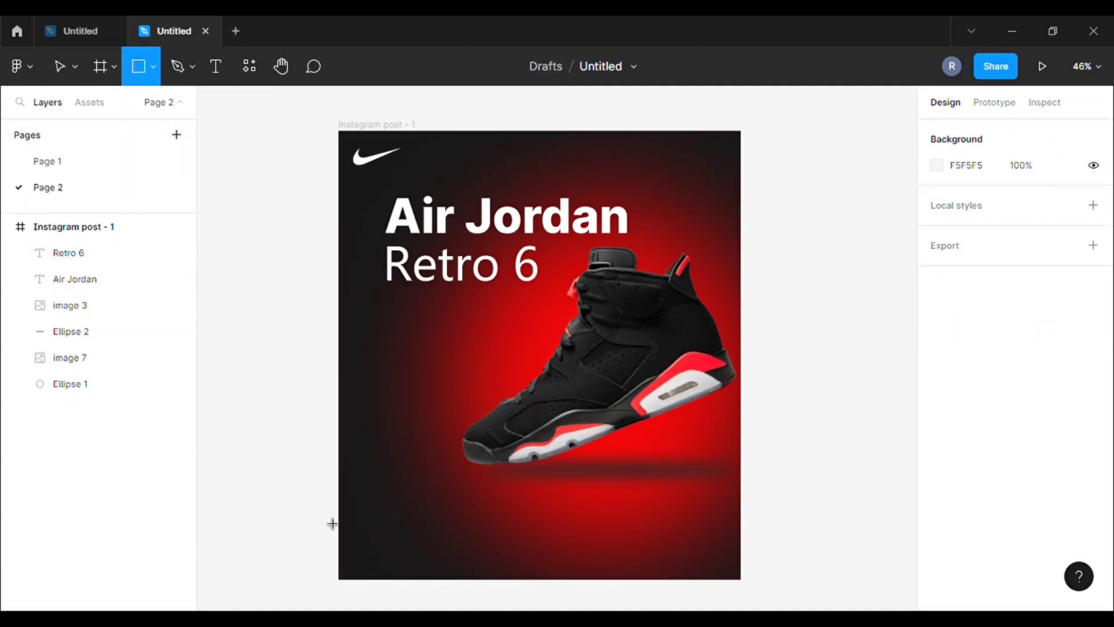
pyautogui.moveTo(340, 484); pyautogui.dragTo(462, 532)
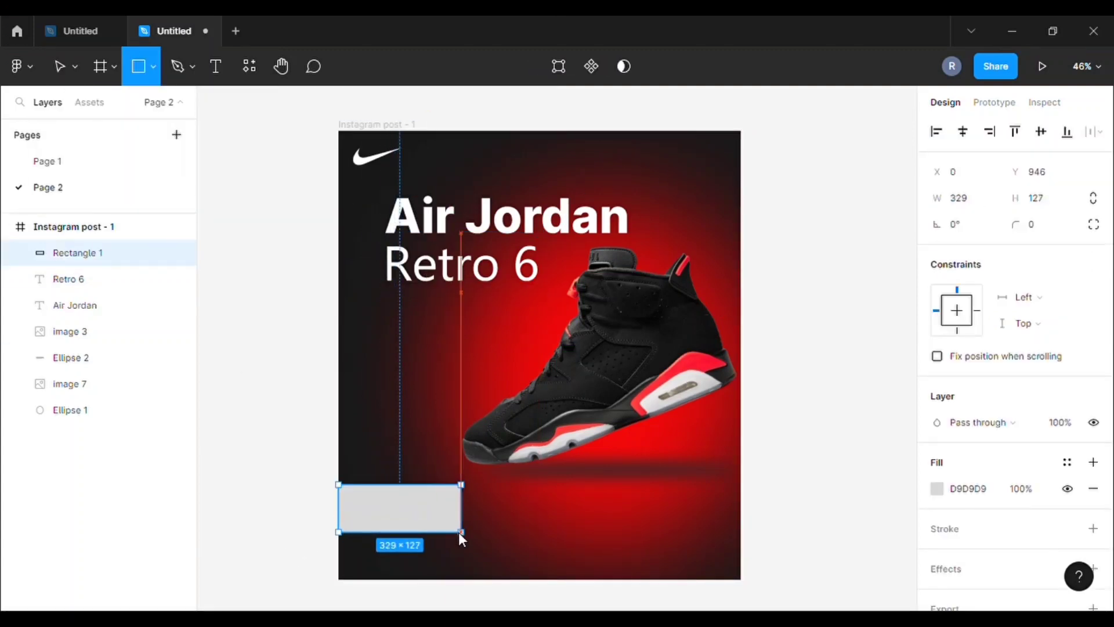
# Step: Slant the rectangle's right side by moving its upper-right corner point out to about X 420.5, and finish the vector editing
pyautogui.doubleClick(418, 523)
pyautogui.moveTo(463, 486); pyautogui.dragTo(499, 494)
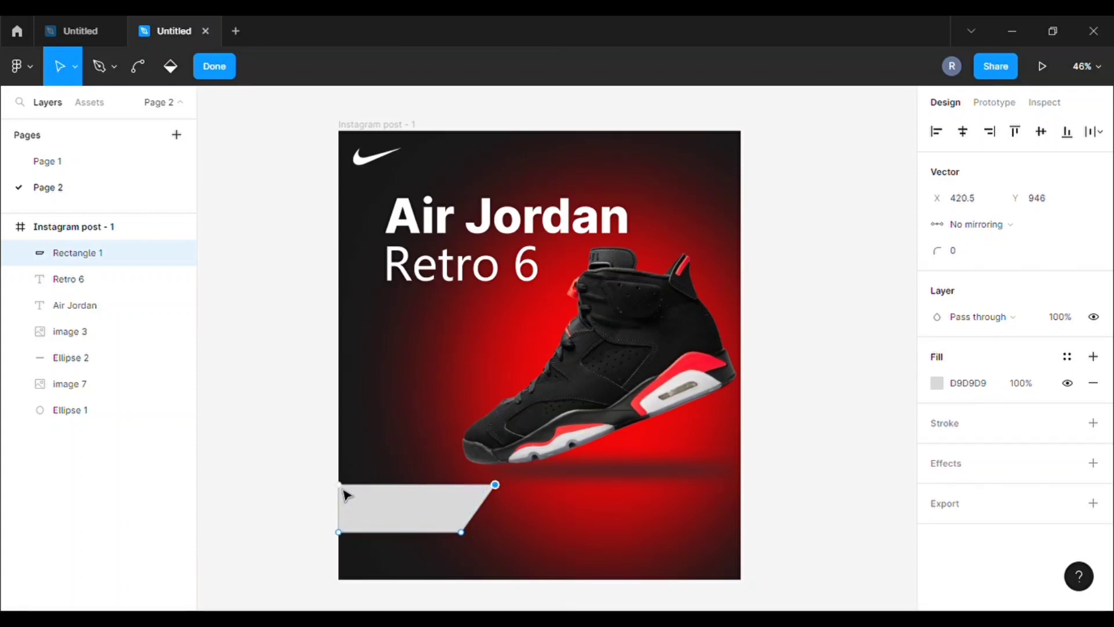
pyautogui.moveTo(343, 491); pyautogui.dragTo(342, 491)
pyautogui.click(292, 466)
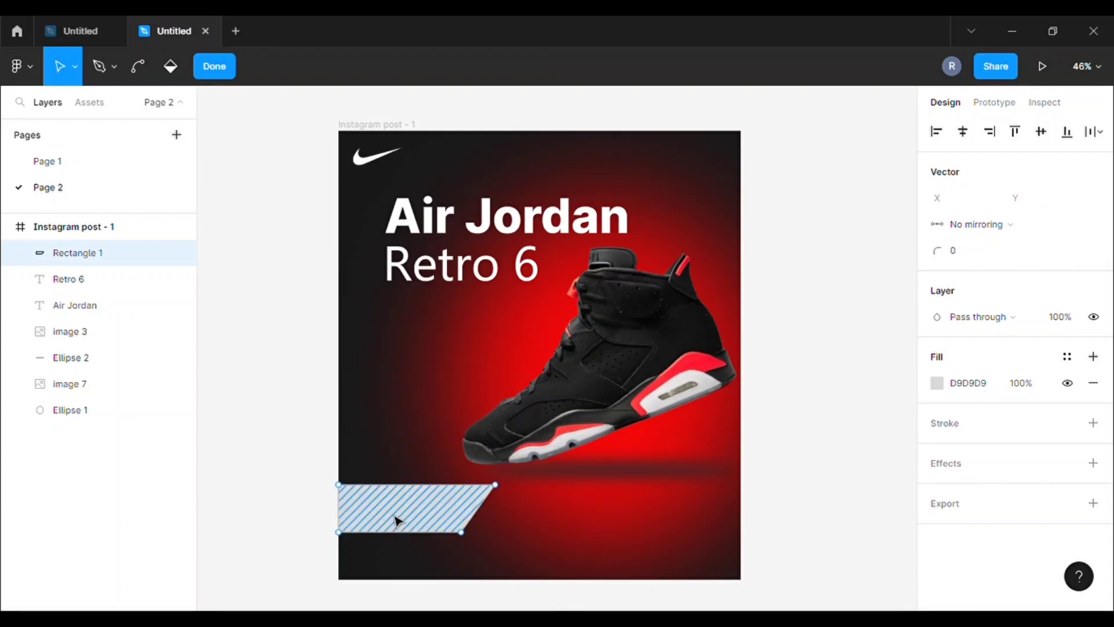
pyautogui.press('Escape')
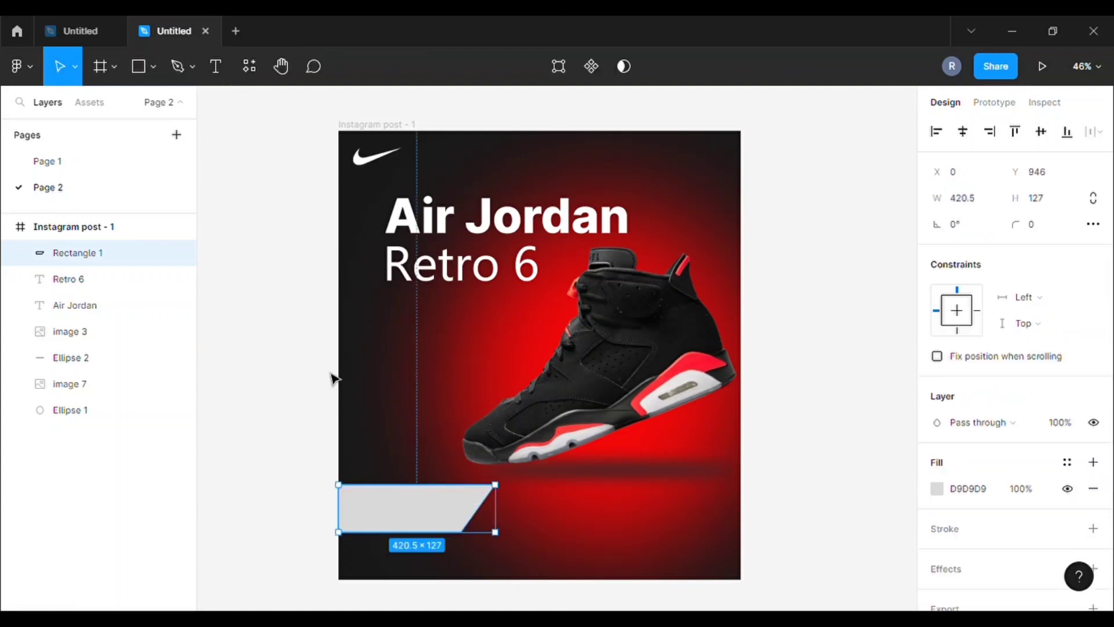
pyautogui.click(326, 435)
# Step: Fill the slanted banner with the red ED090A sampled from the glow behind the shoe
pyautogui.click(435, 525)
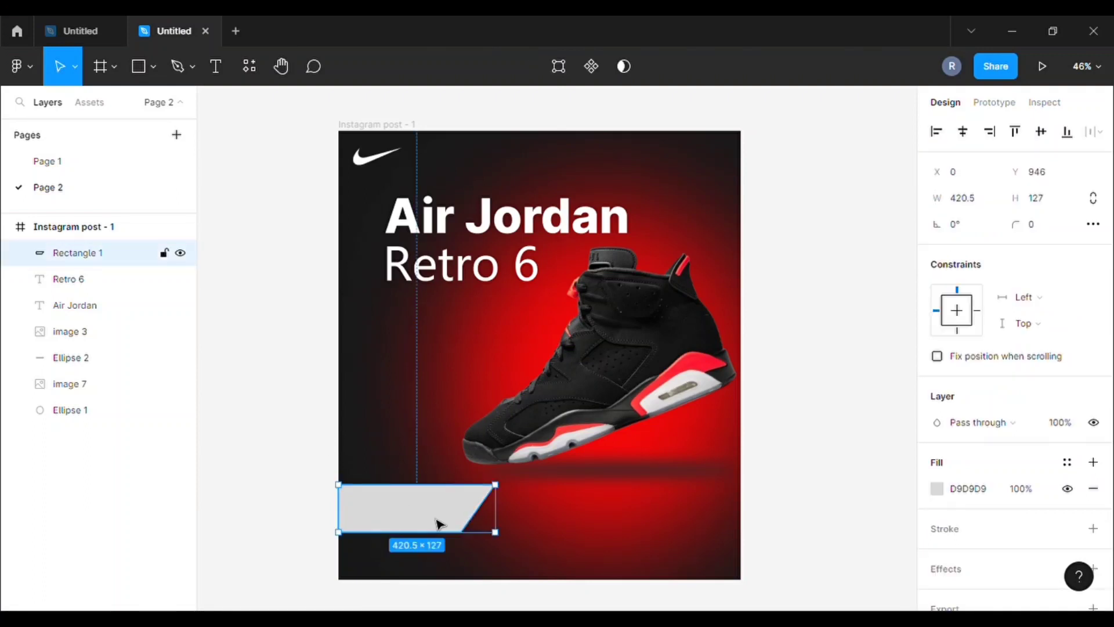
pyautogui.click(936, 488)
pyautogui.click(745, 428)
pyautogui.click(661, 437)
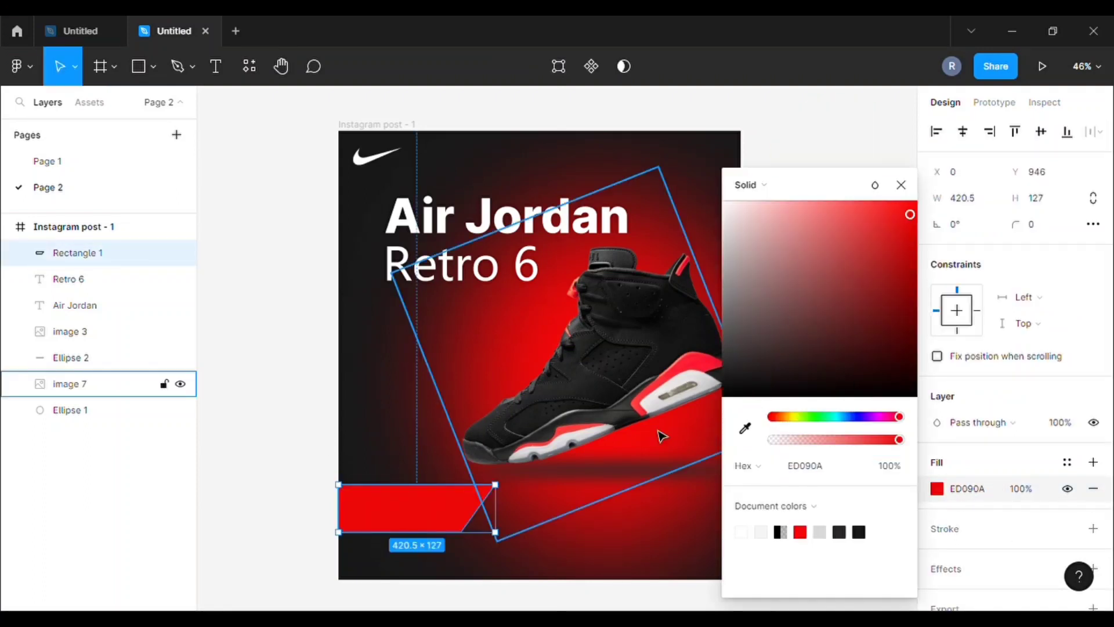
pyautogui.click(901, 185)
# Step: Duplicate the red banner and move the copy slightly up and left to about X -17, Y 886
pyautogui.scroll(5, 383, 537)
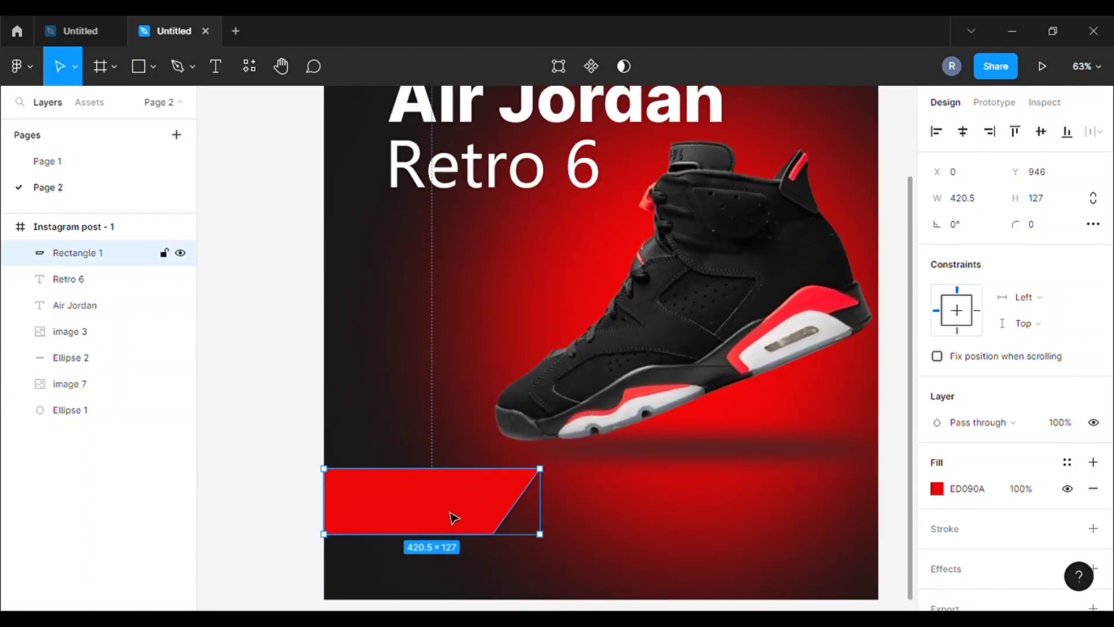
pyautogui.hotkey('ctrl', 'd')
pyautogui.moveTo(447, 512); pyautogui.dragTo(444, 489)
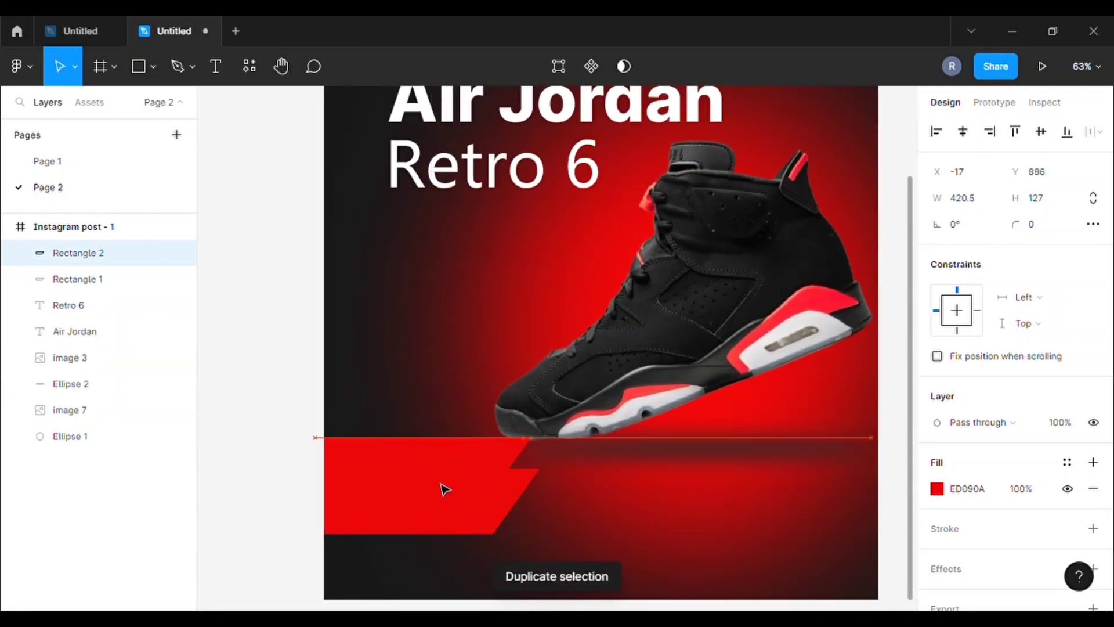
# Step: Fill the duplicated banner with white FFFFFF and shrink it to about 377 × 105
pyautogui.click(936, 489)
pyautogui.moveTo(748, 368); pyautogui.dragTo(723, 203)
pyautogui.press('Escape')
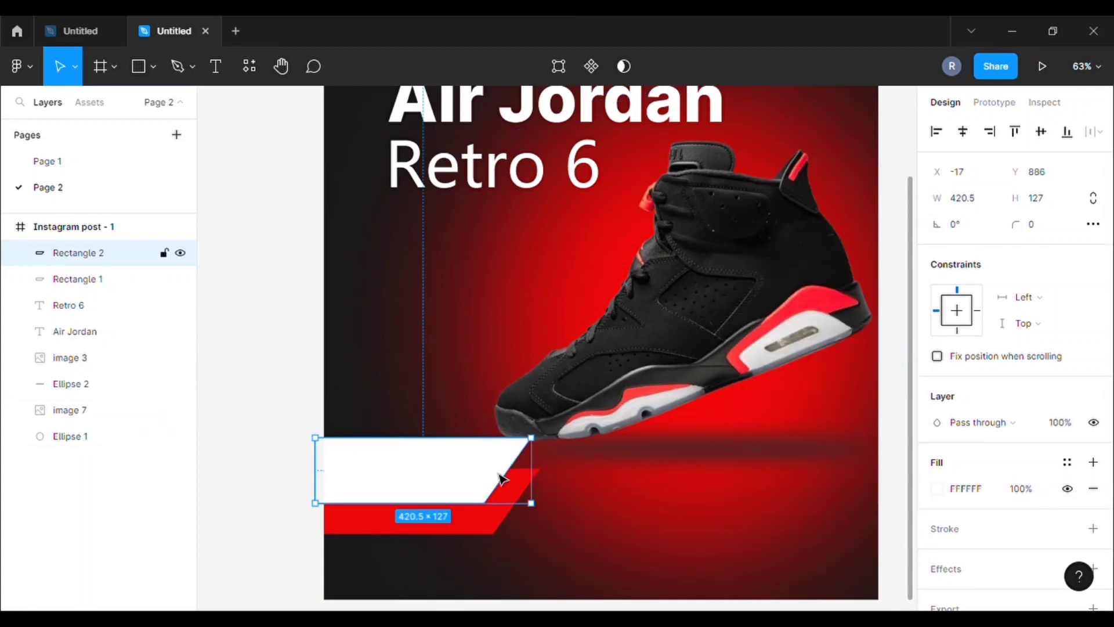
pyautogui.moveTo(527, 475); pyautogui.dragTo(506, 475)
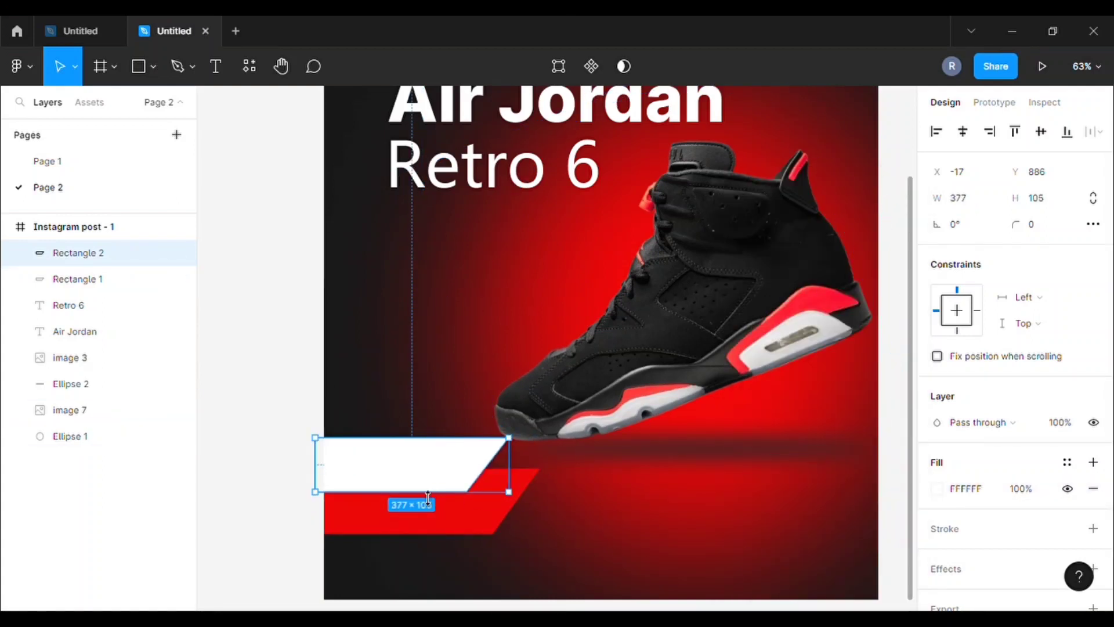
# Step: Shrink the white banner to about 365 × 83 and set it against the post's edge at X 0, Y 916
pyautogui.moveTo(423, 502); pyautogui.dragTo(428, 486)
pyautogui.moveTo(528, 475); pyautogui.dragTo(524, 472)
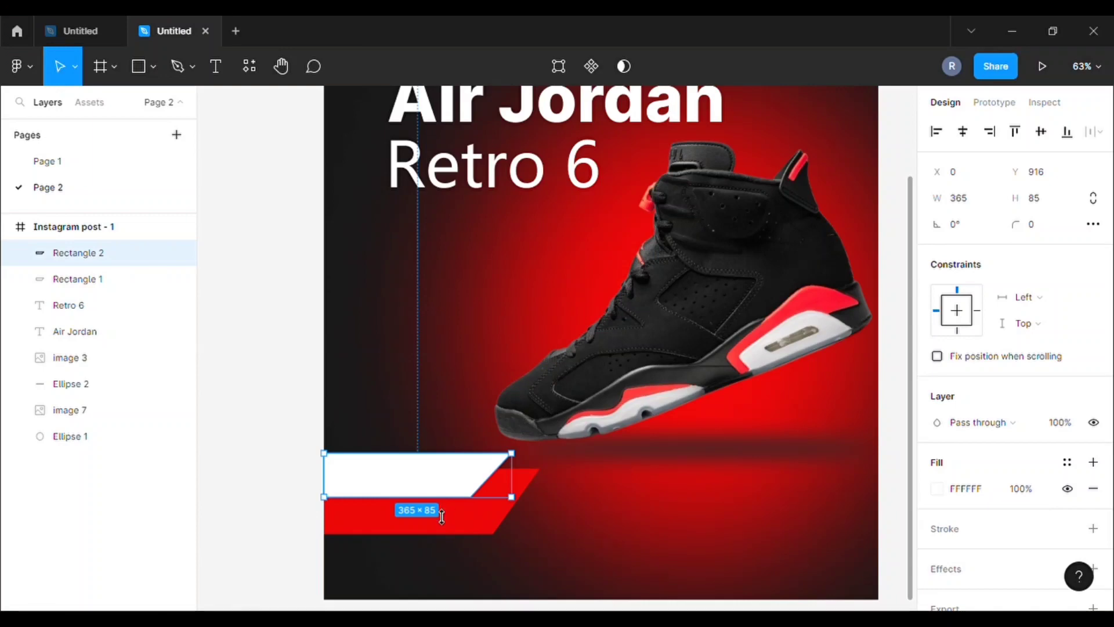
pyautogui.moveTo(442, 517); pyautogui.dragTo(446, 509)
# Step: Move the white banner's upper-right corner point in to X 351, finish the vector editing, and add a drop shadow to the banner
pyautogui.doubleClick(443, 485)
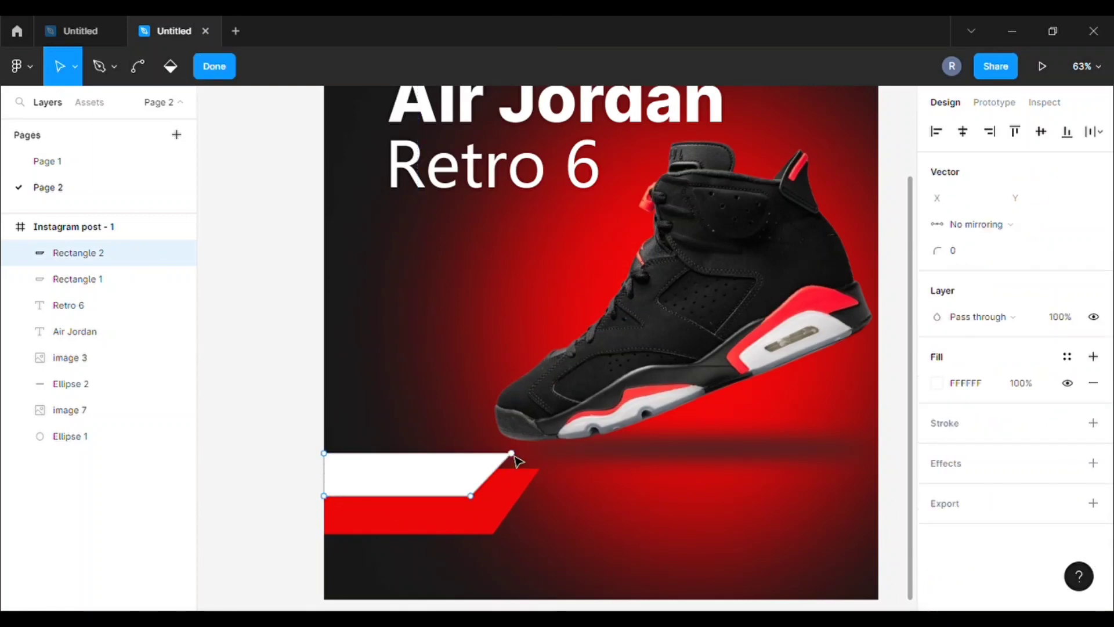
pyautogui.moveTo(513, 455); pyautogui.dragTo(509, 459)
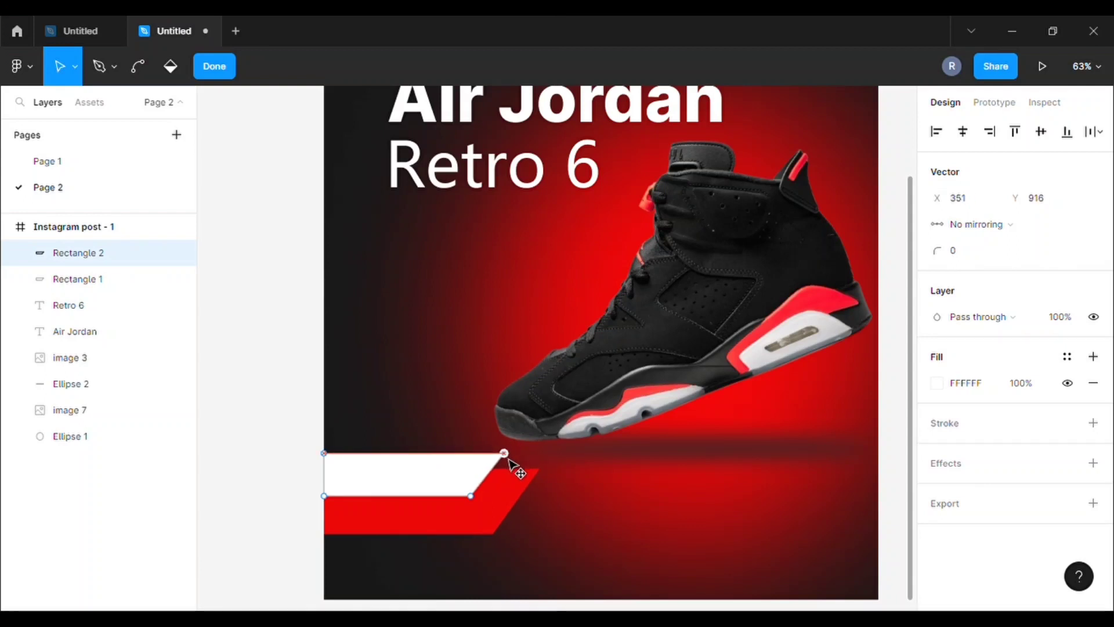
pyautogui.click(243, 358)
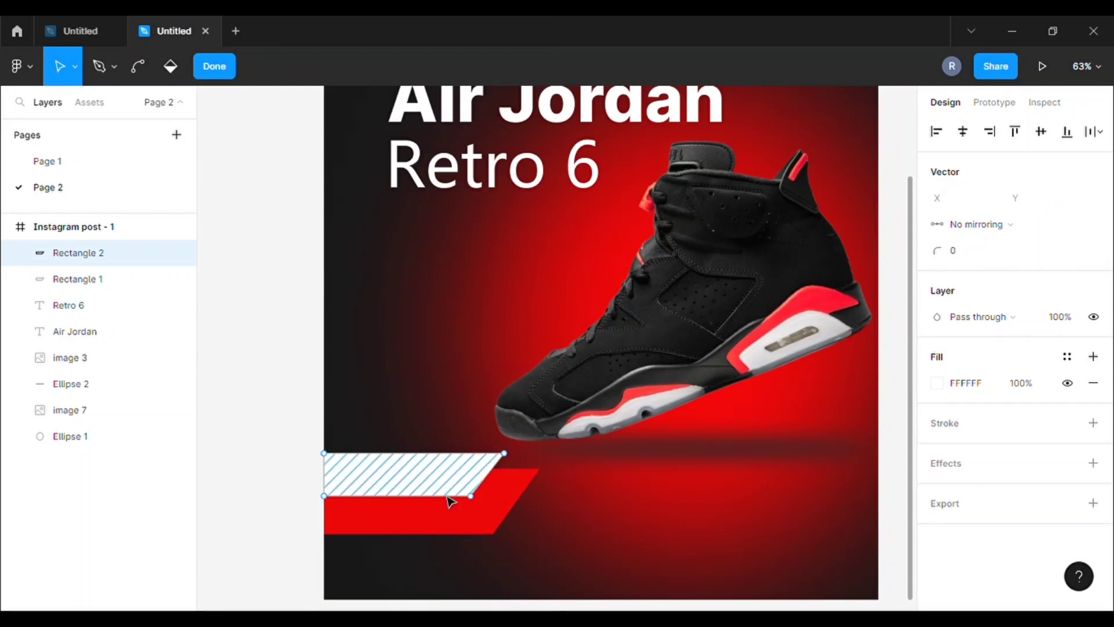
pyautogui.click(216, 61)
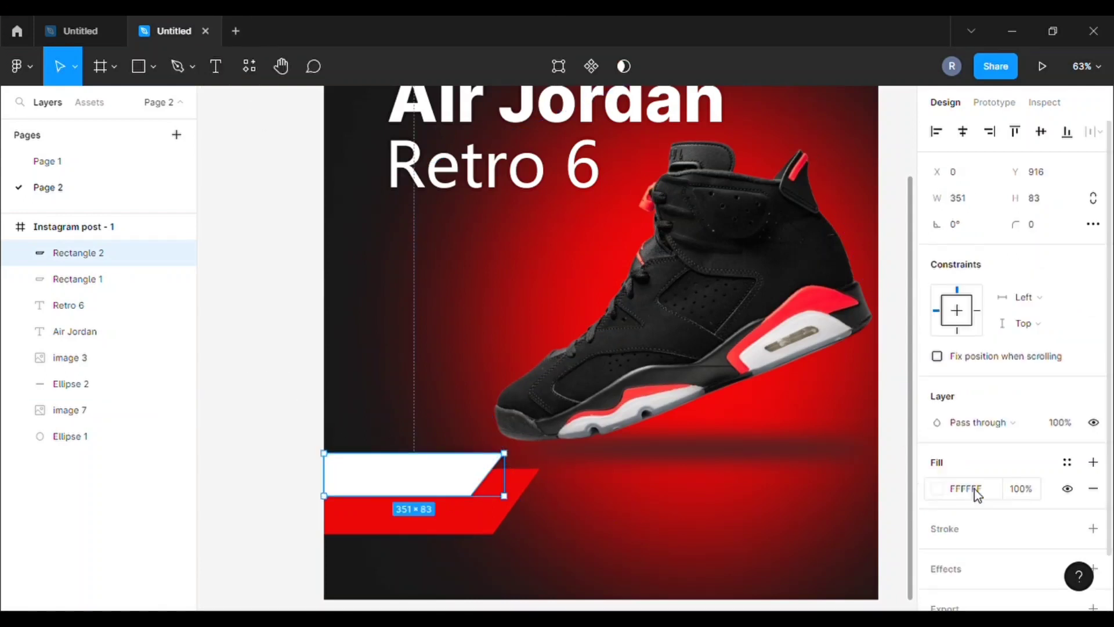
pyautogui.click(963, 526)
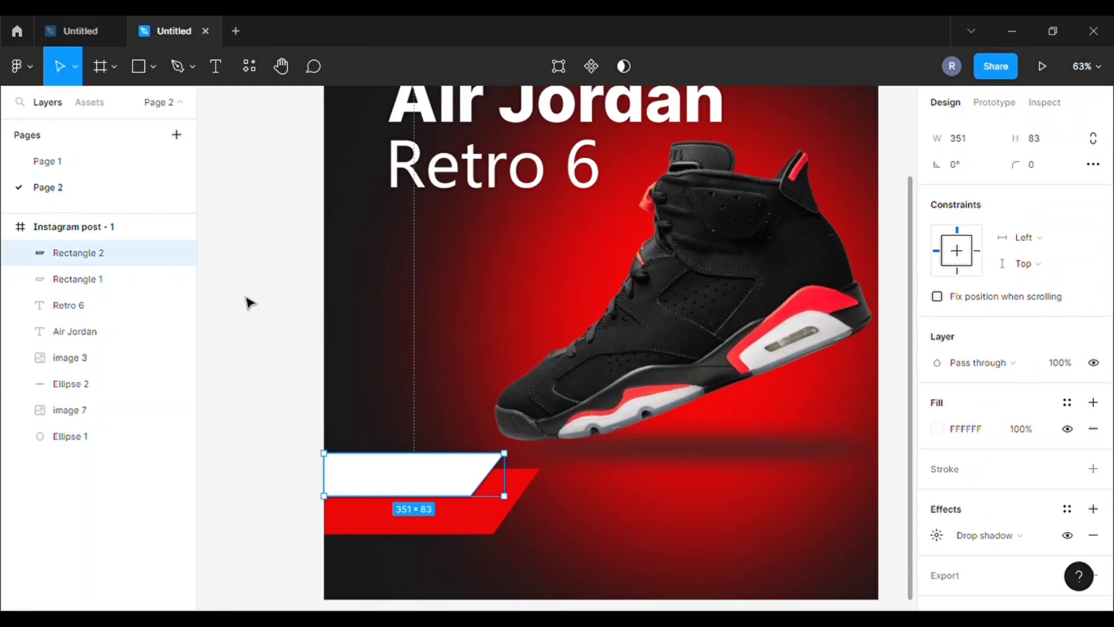
pyautogui.click(249, 301)
# Step: Give the red banner a white FFFFFF inside stroke with a width of 2
pyautogui.click(421, 508)
pyautogui.click(945, 529)
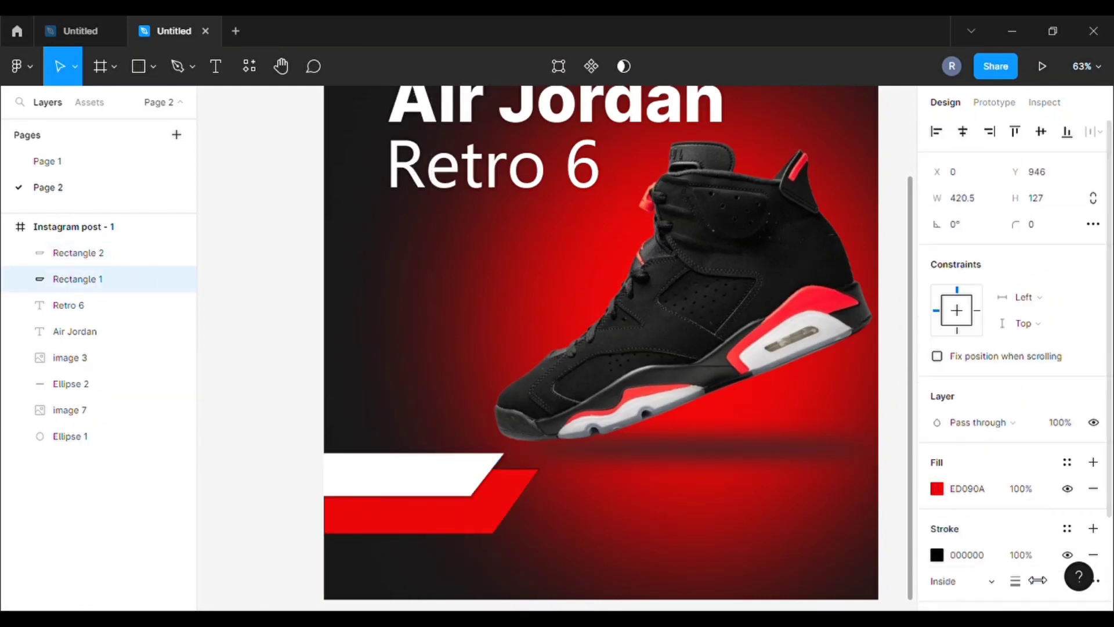
pyautogui.click(1044, 585)
pyautogui.click(939, 557)
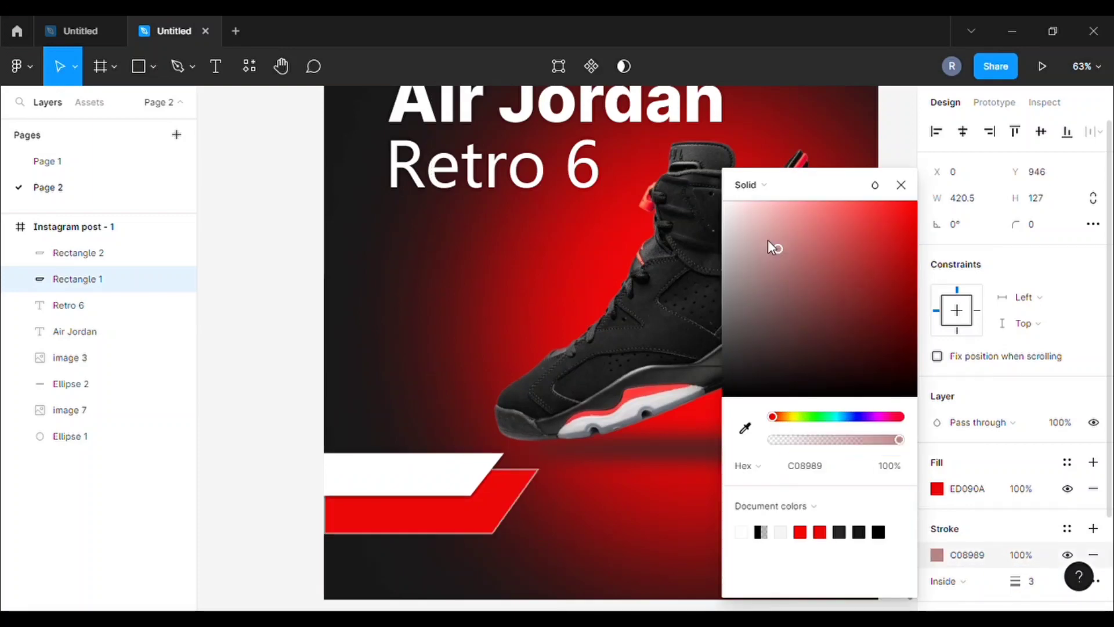
pyautogui.moveTo(773, 246); pyautogui.dragTo(721, 201)
pyautogui.click(1036, 584)
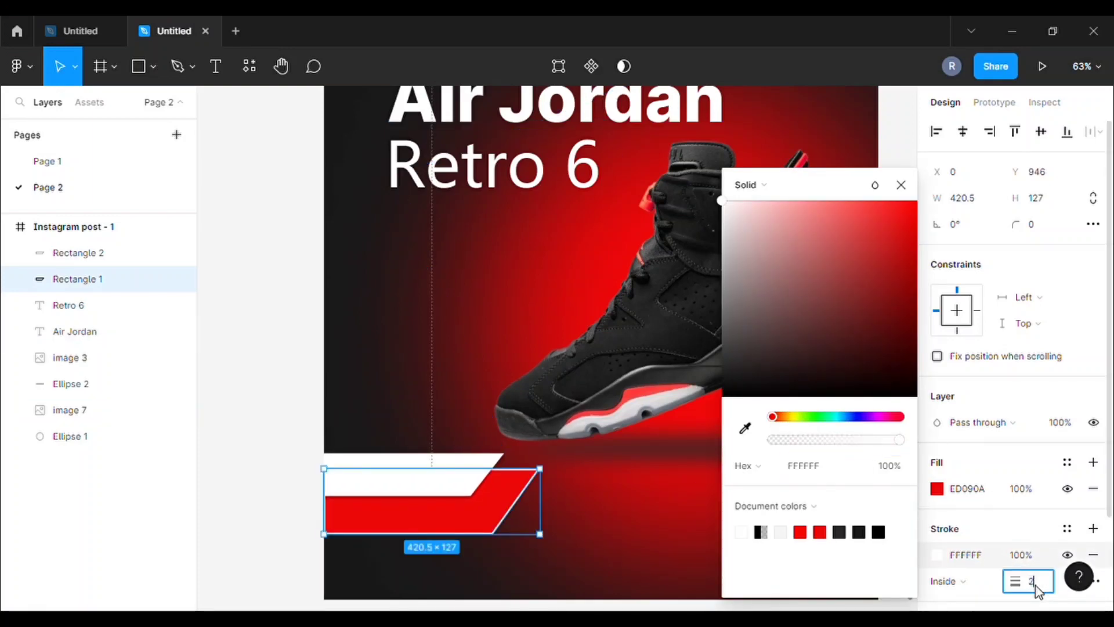
pyautogui.click(267, 246)
# Step: Shrink the white banner to about 325 × 71 and move it to about Y 920 over the red banner
pyautogui.click(427, 485)
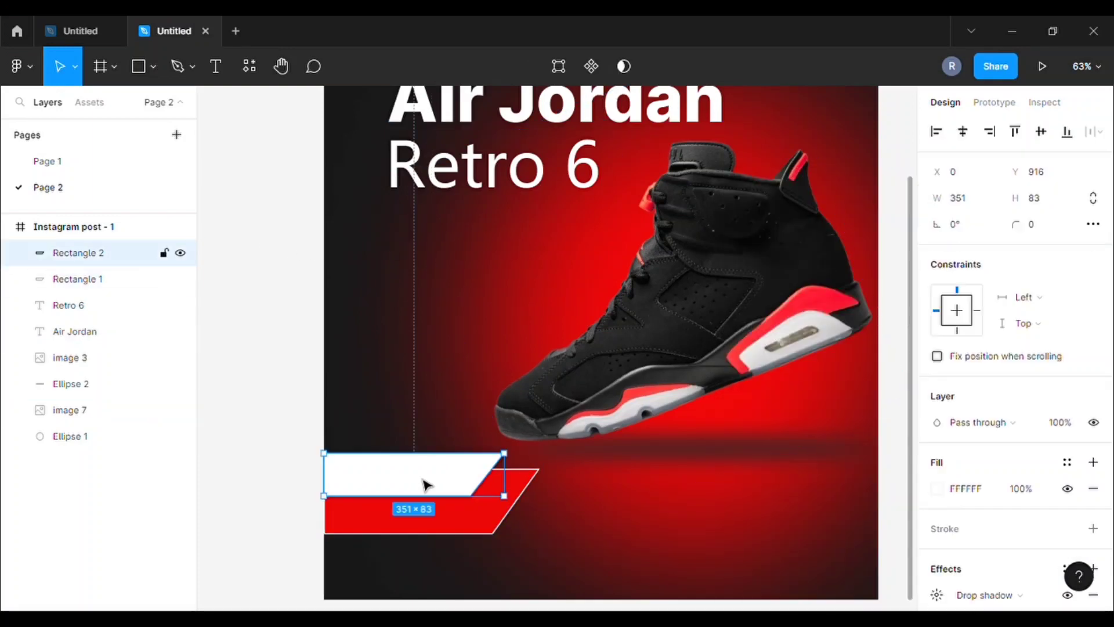
pyautogui.moveTo(427, 485); pyautogui.dragTo(430, 469)
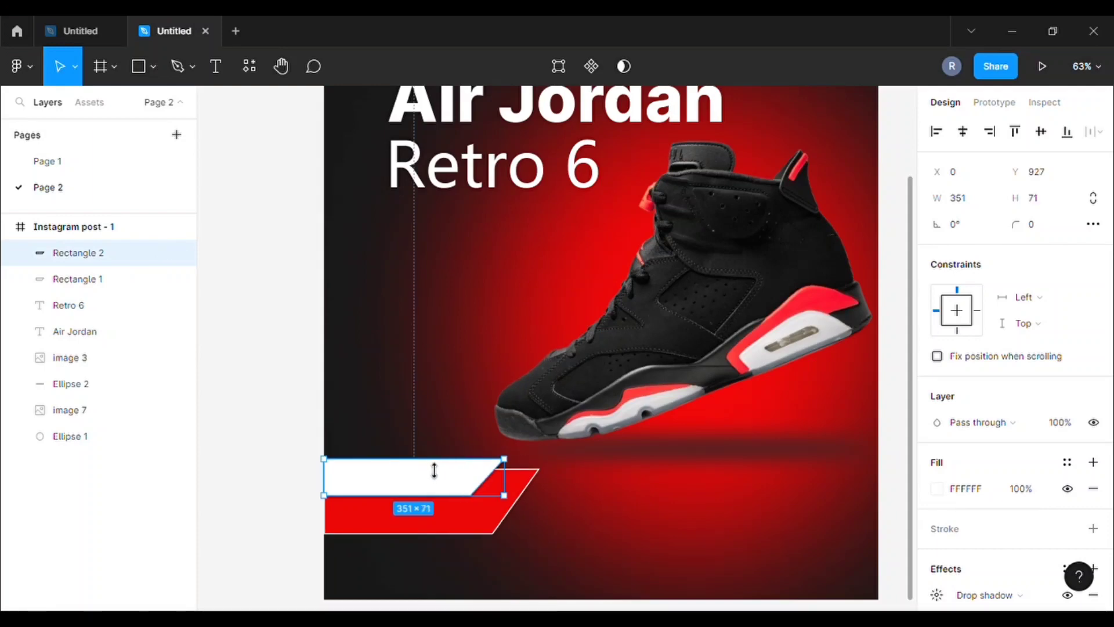
pyautogui.click(298, 377)
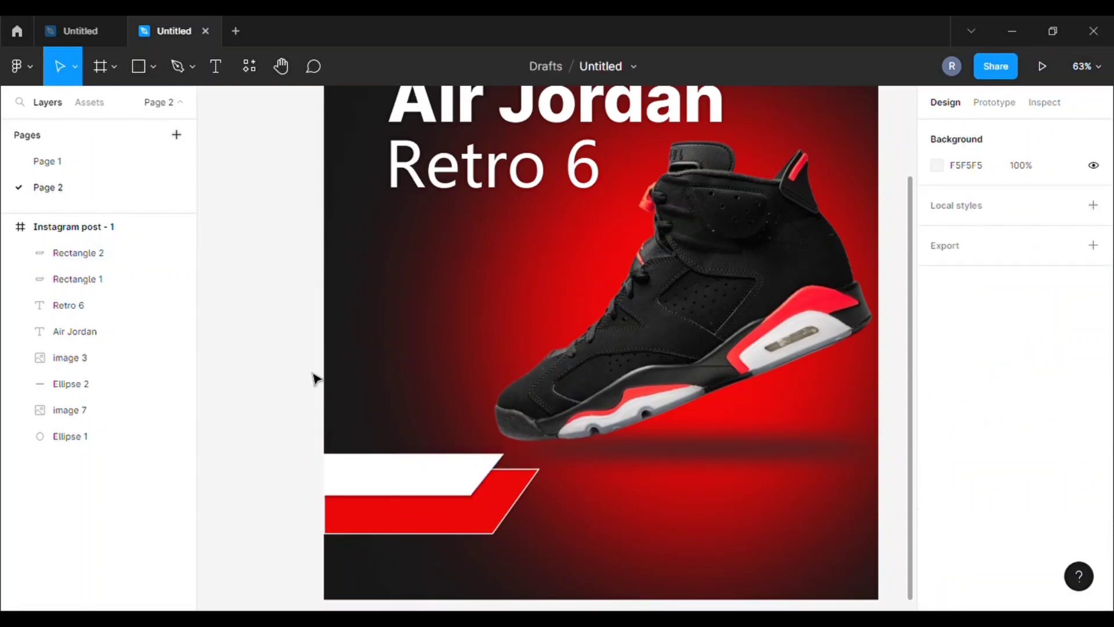
pyautogui.click(405, 468)
pyautogui.moveTo(506, 475)
pyautogui.mouseDown()
pyautogui.moveTo(495, 473)
pyautogui.moveTo(504, 476)
pyautogui.mouseUp()
pyautogui.moveTo(417, 463); pyautogui.dragTo(422, 467)
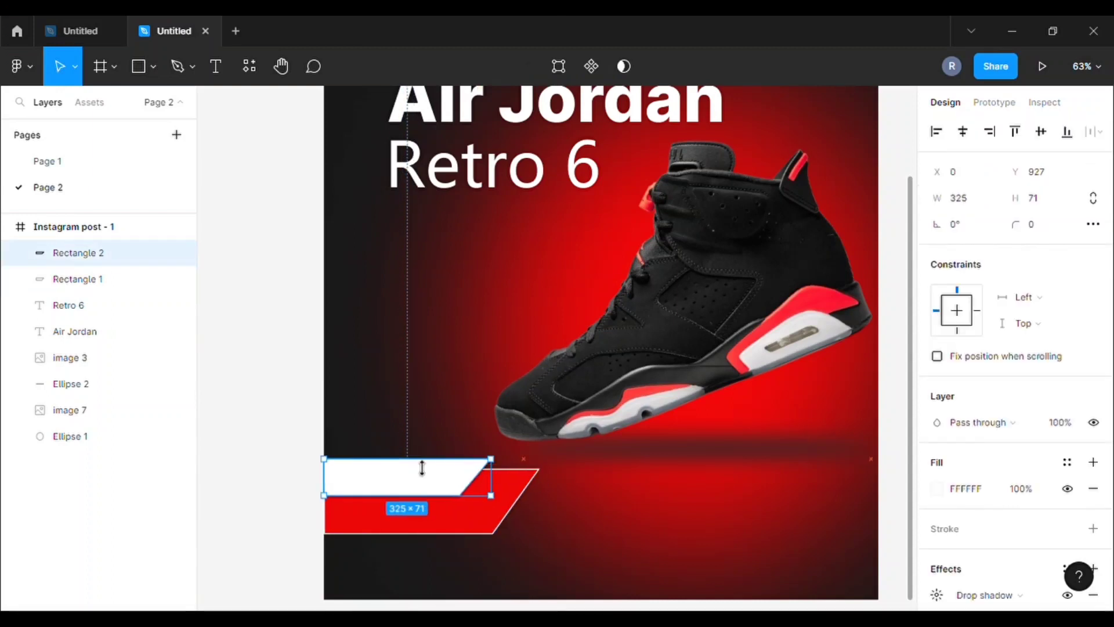
pyautogui.click(293, 384)
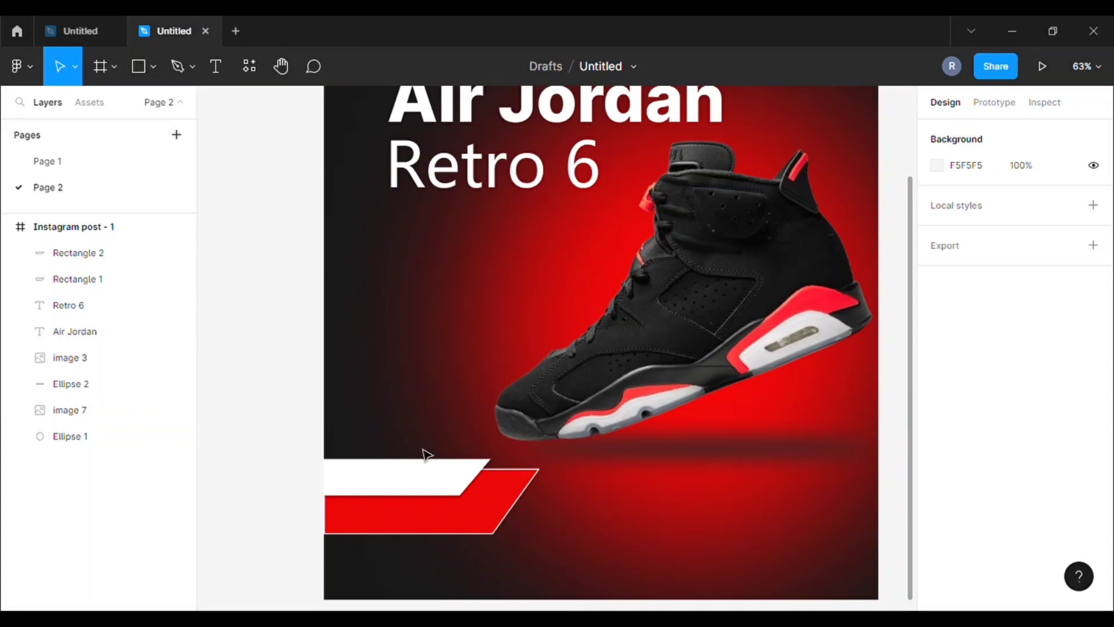
pyautogui.click(424, 473)
pyautogui.moveTo(423, 480); pyautogui.dragTo(425, 477)
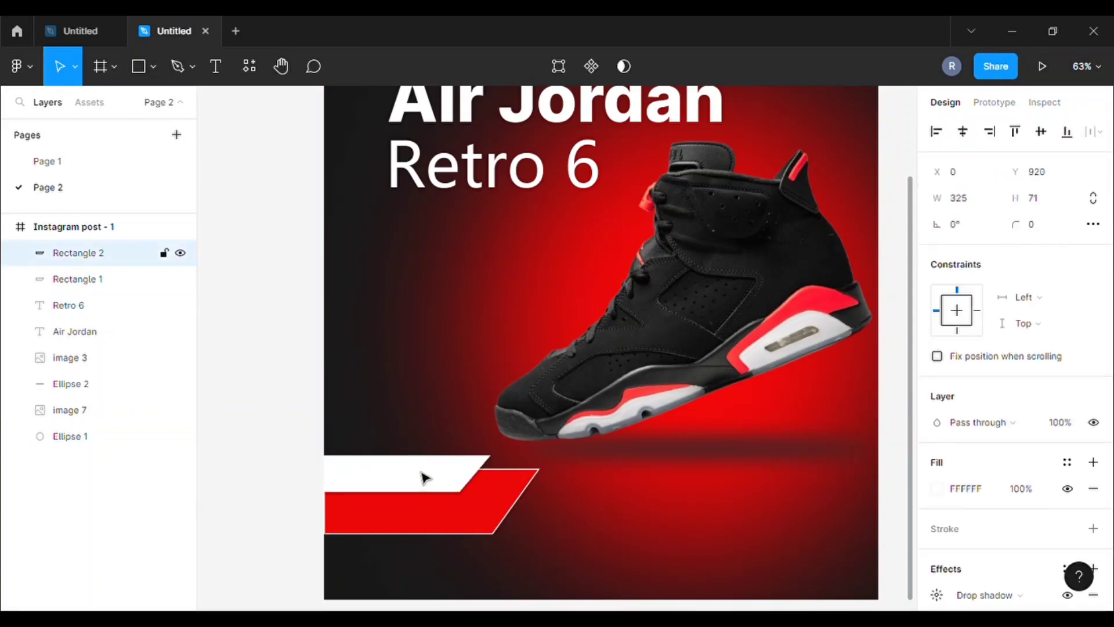
pyautogui.click(216, 66)
pyautogui.click(231, 383)
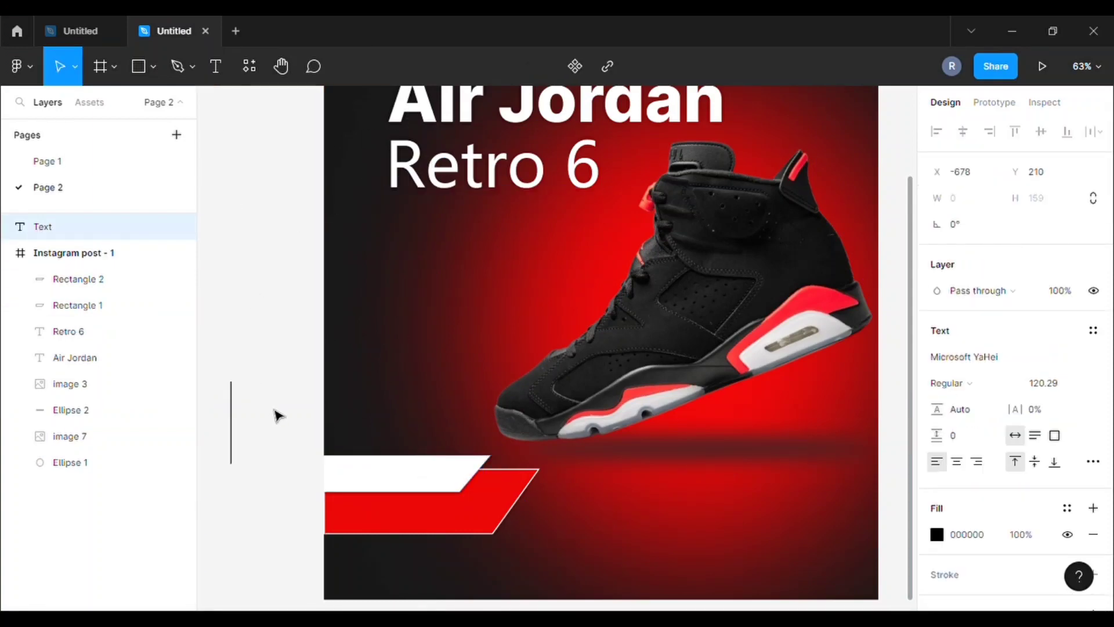
pyautogui.scroll(-3, 441, 403)
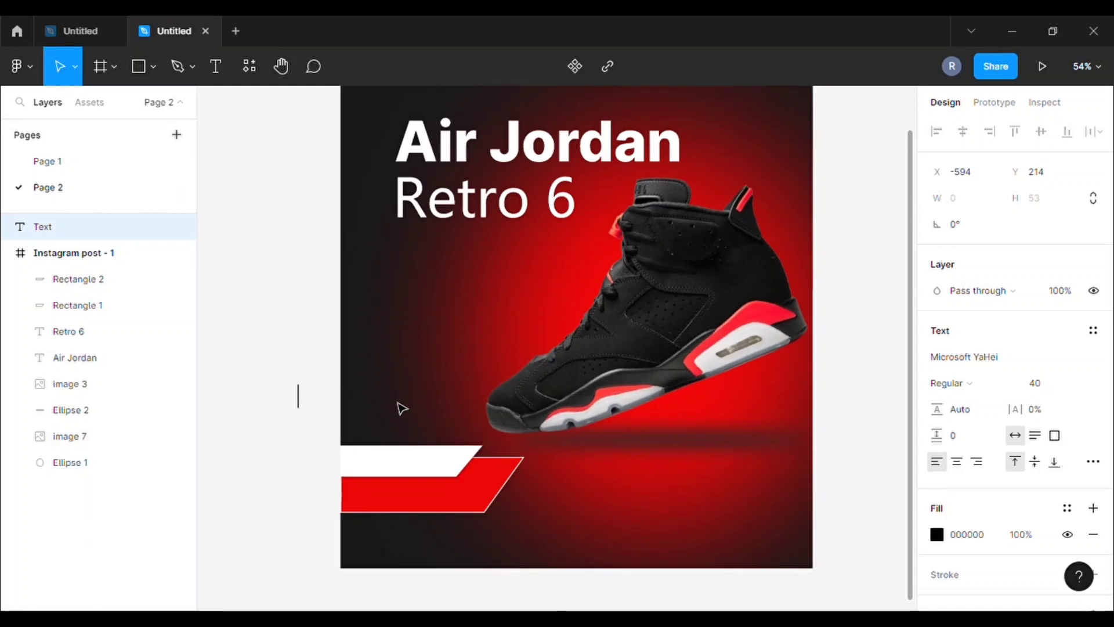
pyautogui.click(270, 307)
# Step: Paste the white "Just @ ₹3,499" text and place it on the red banner at about X 32, Y 1010
pyautogui.rightClick(227, 253)
pyautogui.click(244, 261)
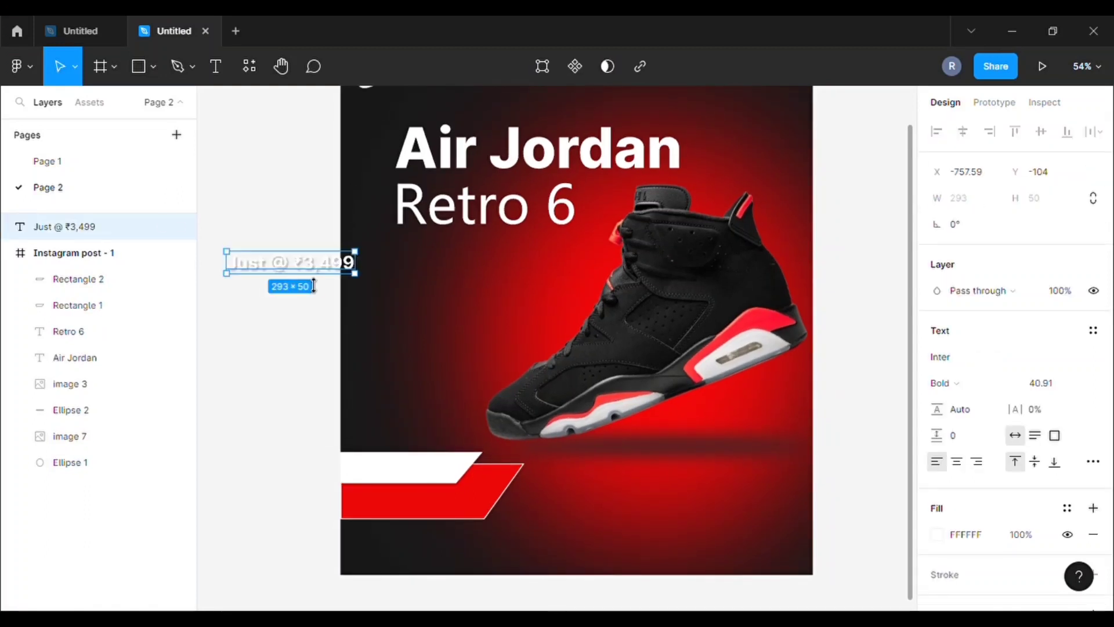
pyautogui.moveTo(261, 262); pyautogui.dragTo(389, 500)
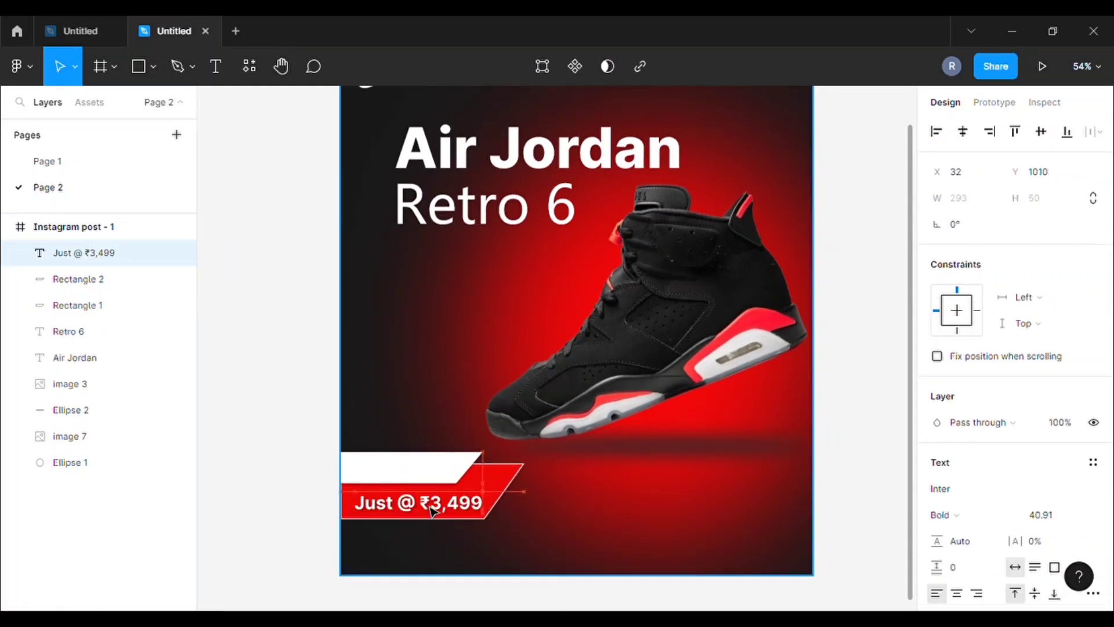
pyautogui.click(299, 409)
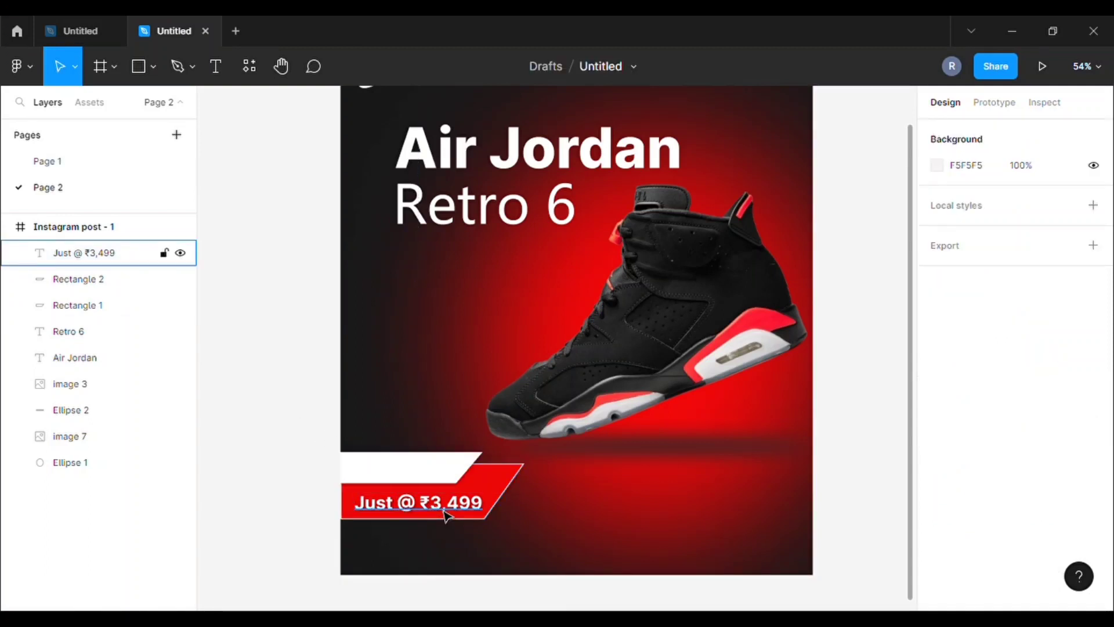
pyautogui.moveTo(445, 514); pyautogui.dragTo(445, 515)
# Step: Paste the black "₹12,995" price text and place it on the white banner at about X 63, Y 931
pyautogui.click(291, 438)
pyautogui.hotkey('ctrl', 'v')
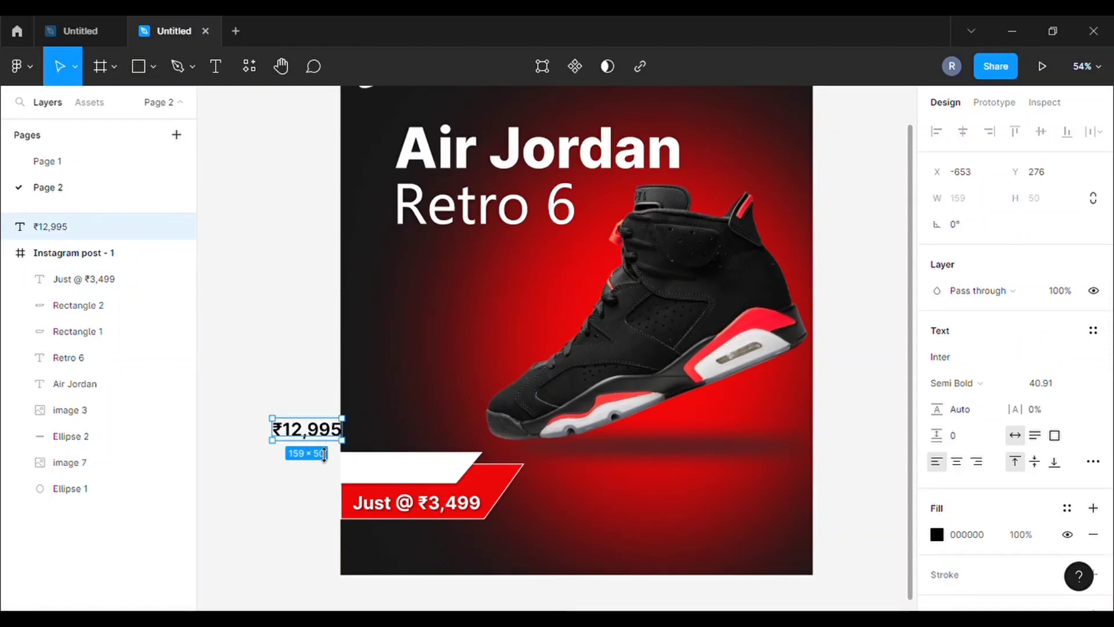
pyautogui.moveTo(318, 438); pyautogui.dragTo(414, 477)
# Step: Draw a slightly slanted line about 186 long across the "₹12,995" price as a strike-through
pyautogui.scroll(2, 267, 432)
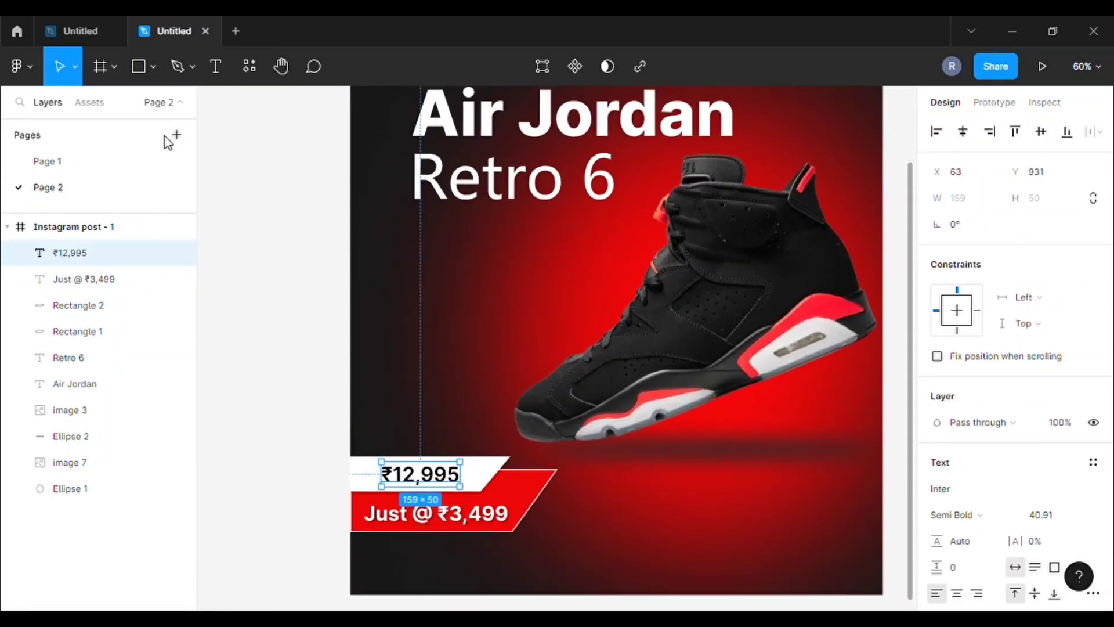
pyautogui.click(155, 68)
pyautogui.click(147, 124)
pyautogui.scroll(3, 448, 528)
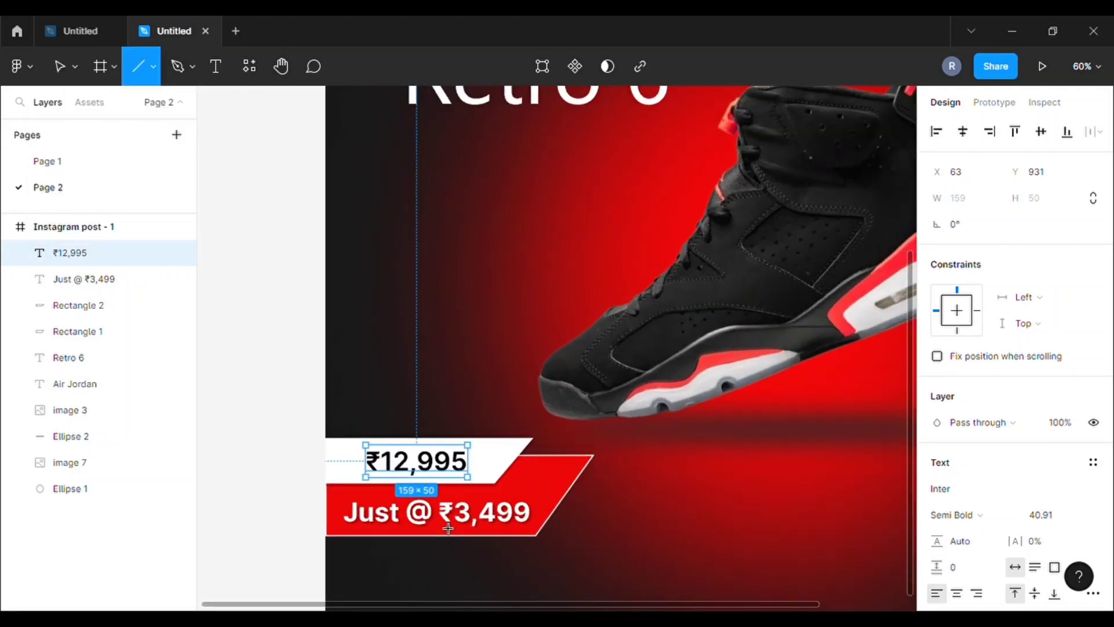
pyautogui.scroll(1, 448, 528)
pyautogui.moveTo(487, 448); pyautogui.dragTo(359, 467)
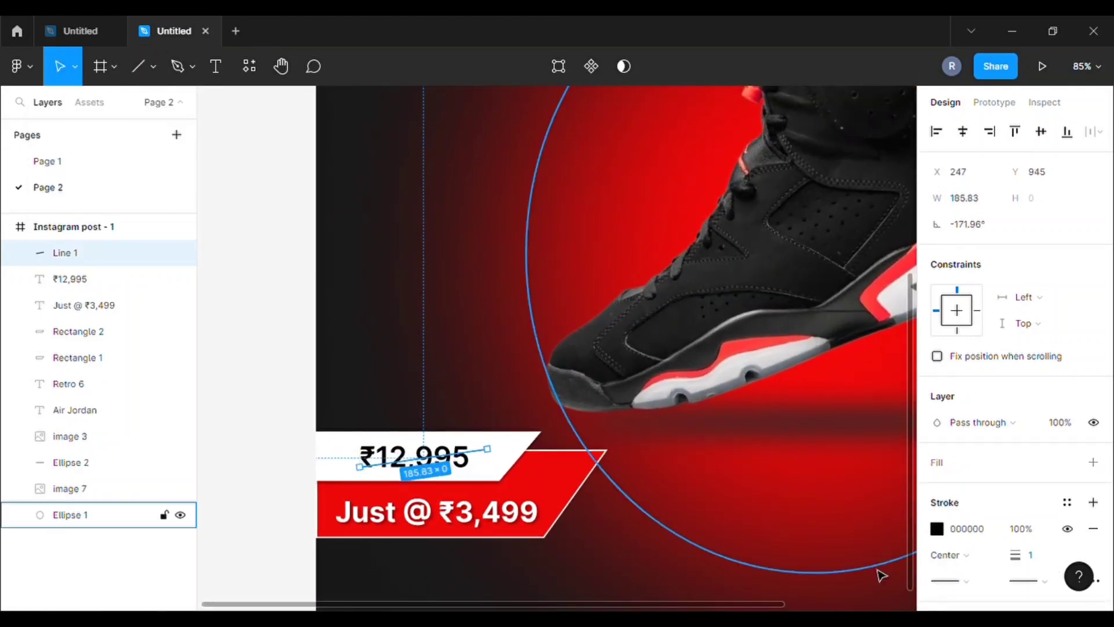
# Step: Set the strike-through line's stroke width to 2
pyautogui.click(936, 529)
pyautogui.click(1032, 556)
pyautogui.write('2')
pyautogui.click(268, 356)
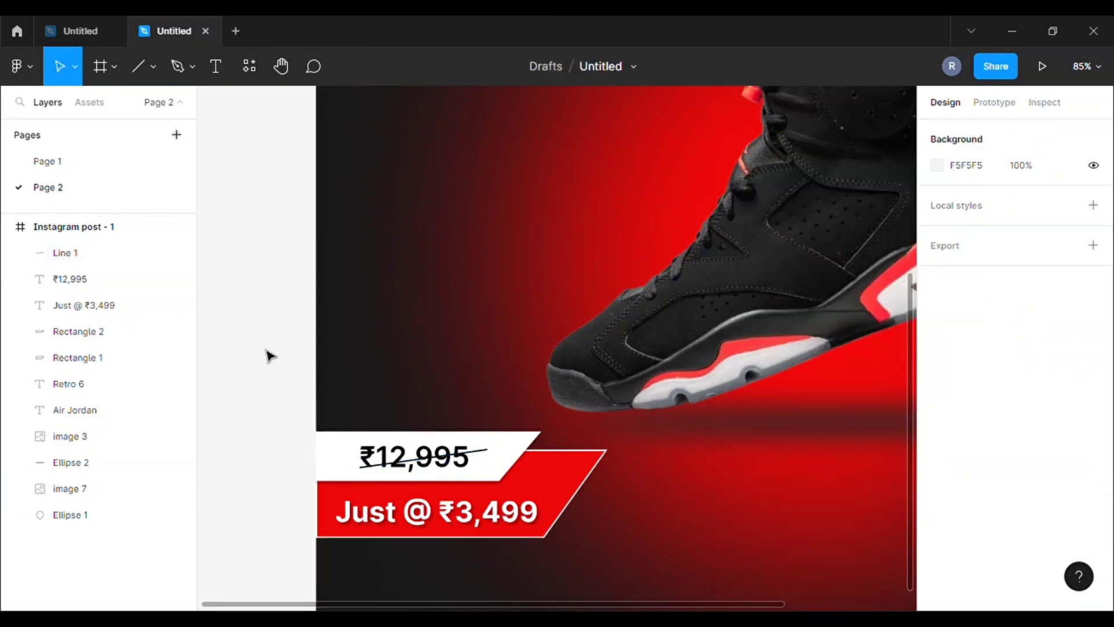
# Step: Center the strike-through line over the "₹12,995" price at about X 230, Y 940, shortened to about 173 and angled at about -169.7°
pyautogui.click(484, 460)
pyautogui.press('Up')
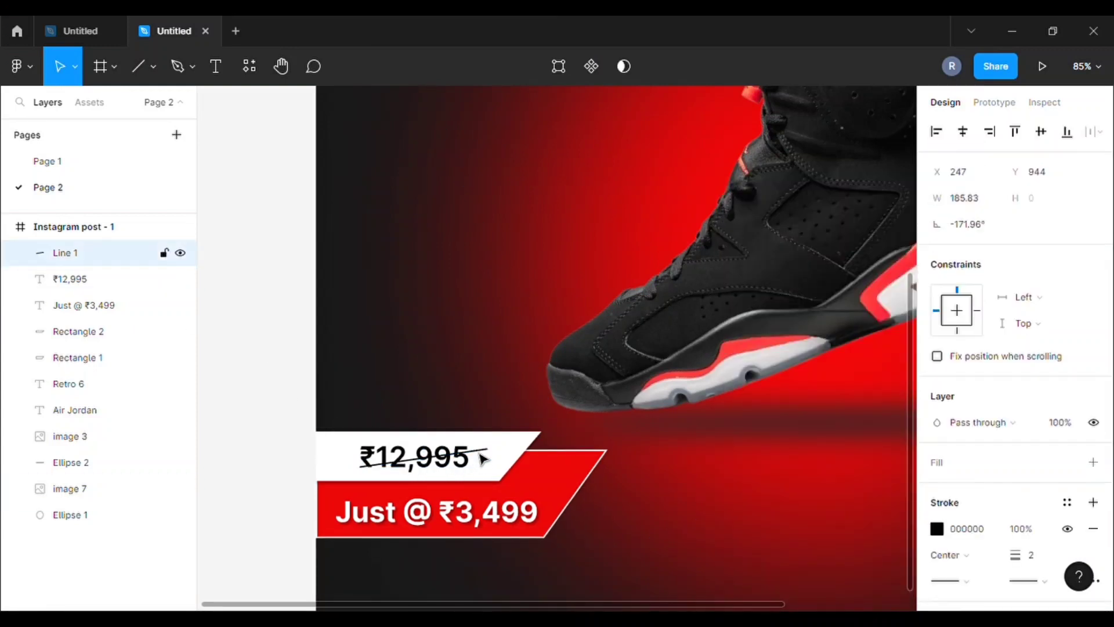
pyautogui.press('Down')
pyautogui.press('Down')
pyautogui.press('Down')
pyautogui.press('Down')
pyautogui.press('Down')
pyautogui.press('Down')
pyautogui.press('Down')
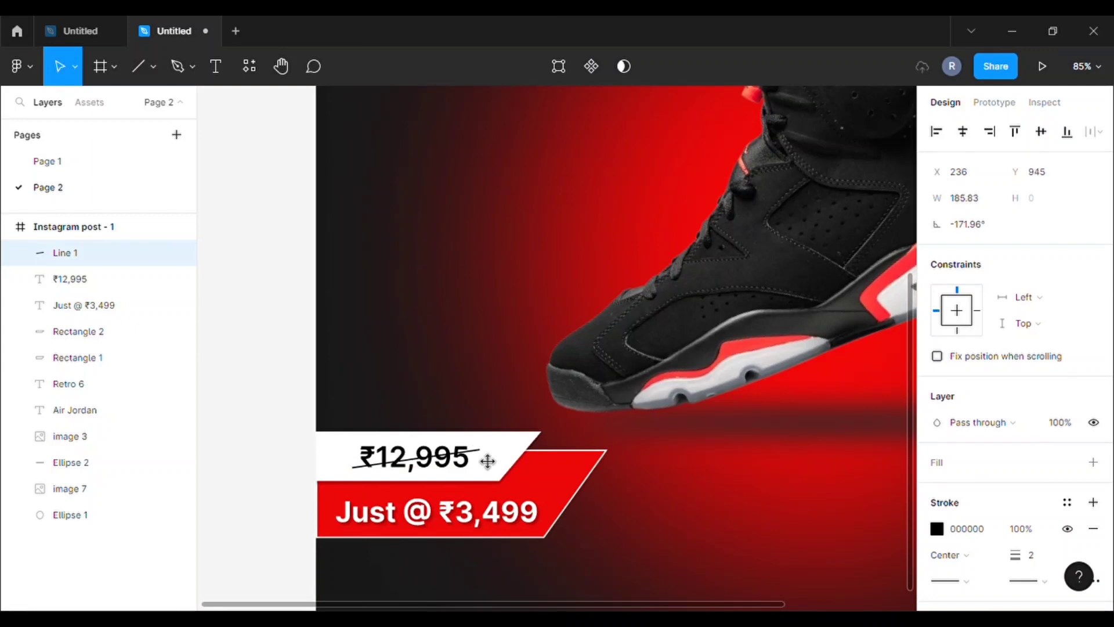
pyautogui.moveTo(489, 456); pyautogui.dragTo(487, 458)
pyautogui.press('Right')
pyautogui.press('Right')
pyautogui.press('Right')
pyautogui.press('Right')
pyautogui.press('Right')
pyautogui.press('Right')
pyautogui.press('Right')
pyautogui.press('Right')
pyautogui.press('Up')
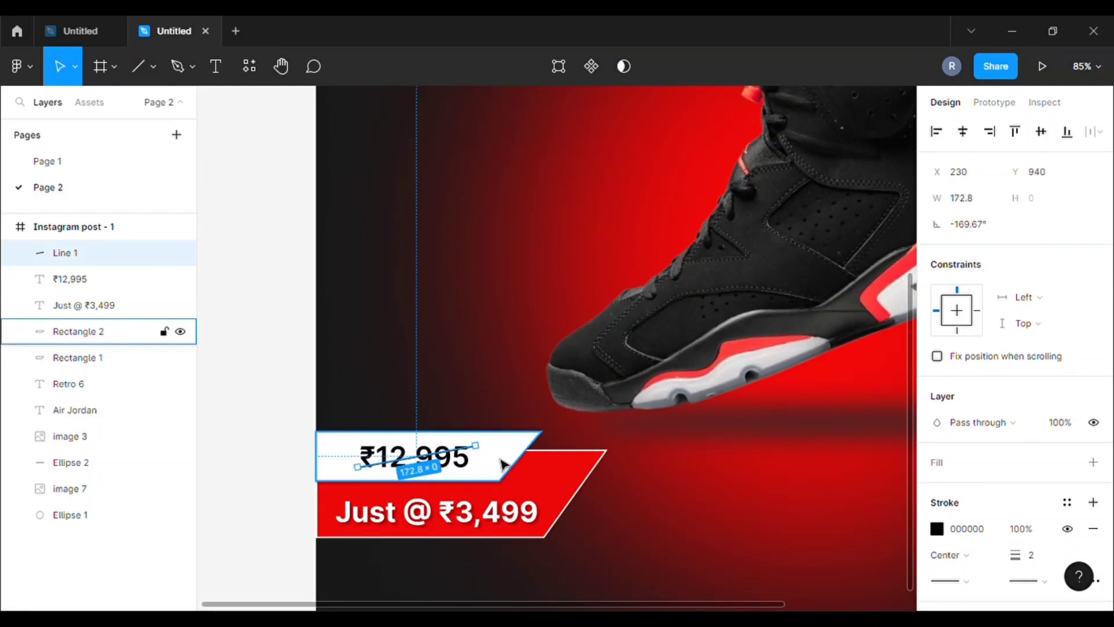
pyautogui.click(258, 403)
# Step: Duplicate the "Air Jordan" title and move the copy over the shoe to about X 192, Y 517
pyautogui.scroll(-3, 502, 458)
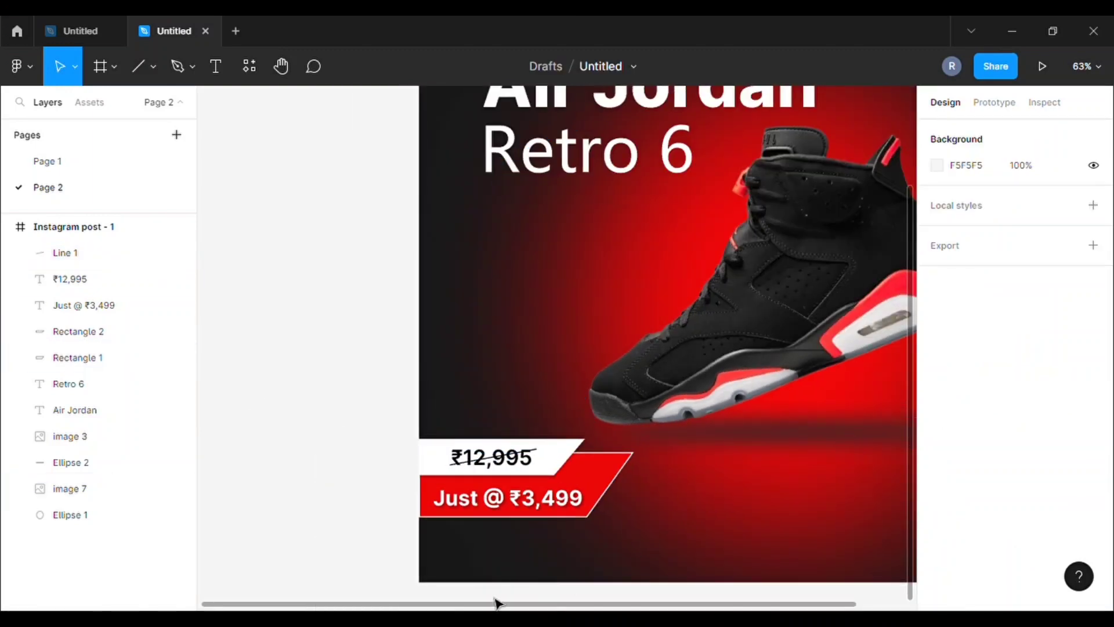
pyautogui.hscroll(3, 666, 562)
pyautogui.scroll(5, 667, 562)
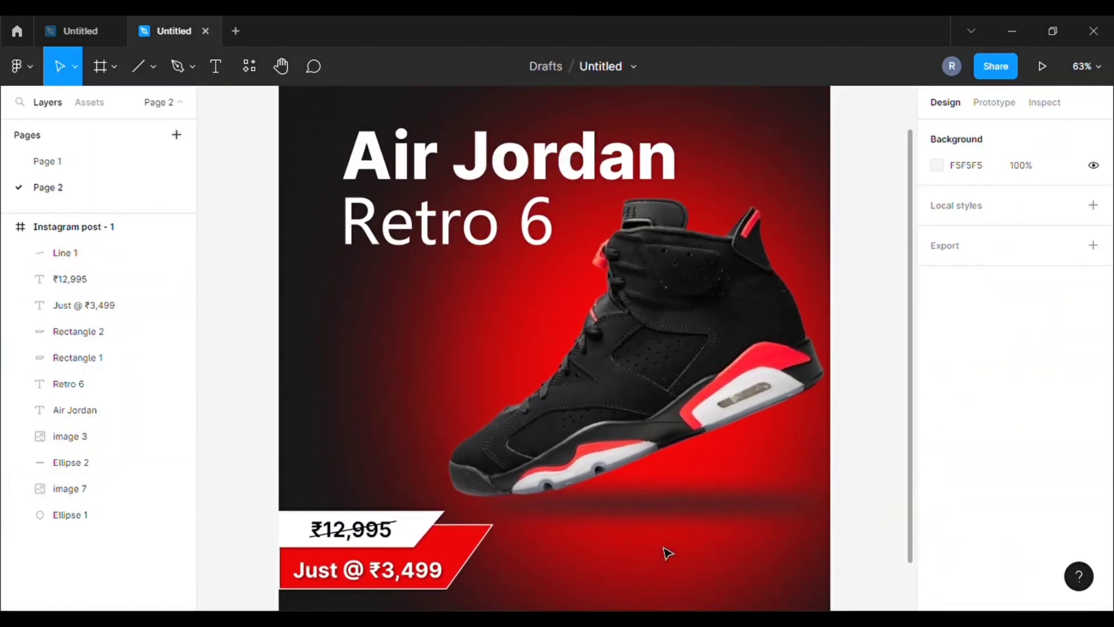
pyautogui.click(456, 246)
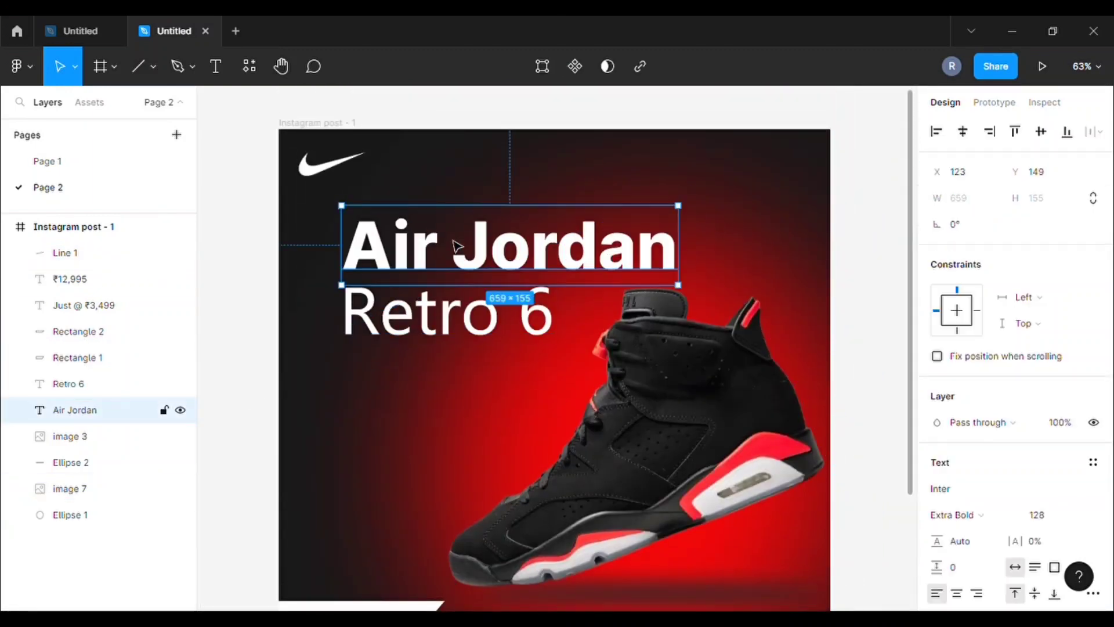
pyautogui.hotkey('ctrl', 'd')
pyautogui.moveTo(457, 246); pyautogui.dragTo(506, 429)
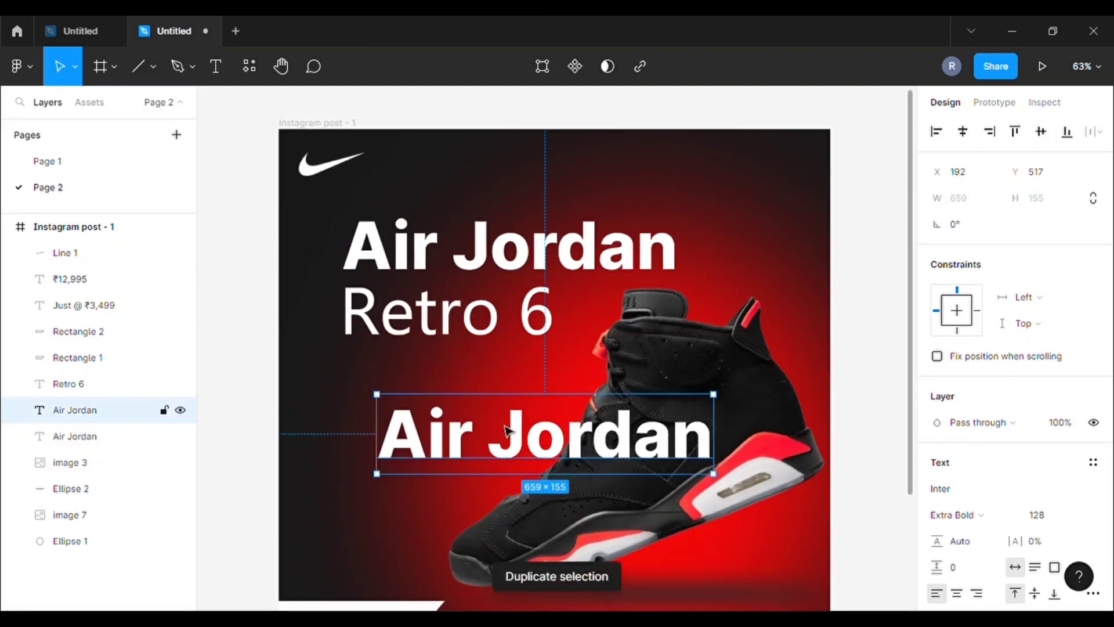
# Step: Break the duplicated "Air Jordan" text over the shoe into two lines, with "Air" indented above "Jordan"
pyautogui.doubleClick(498, 445)
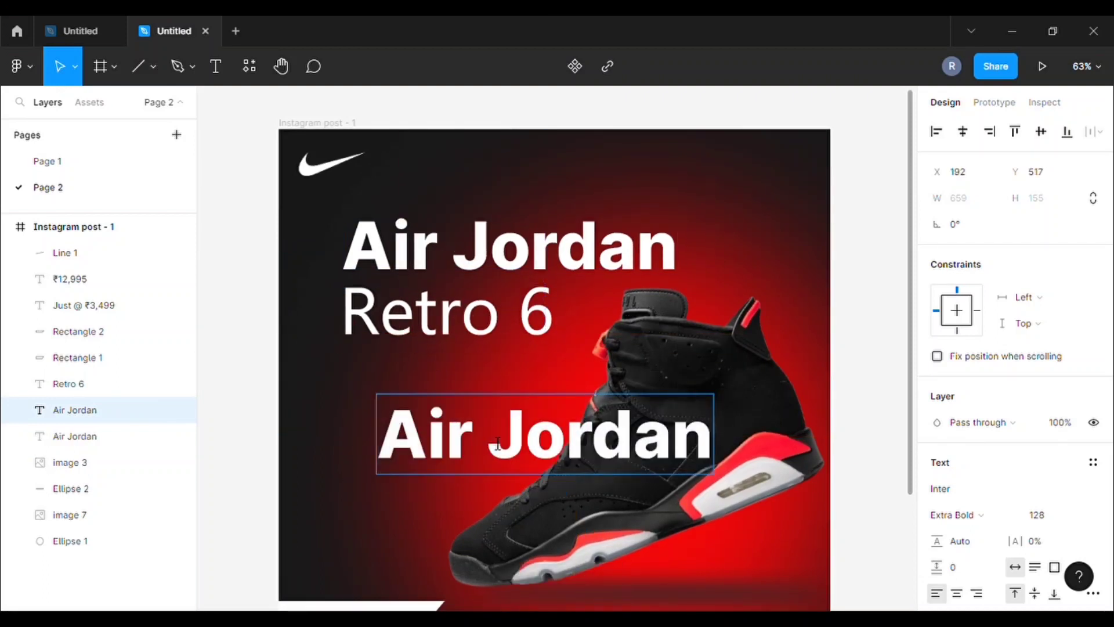
pyautogui.press('Return')
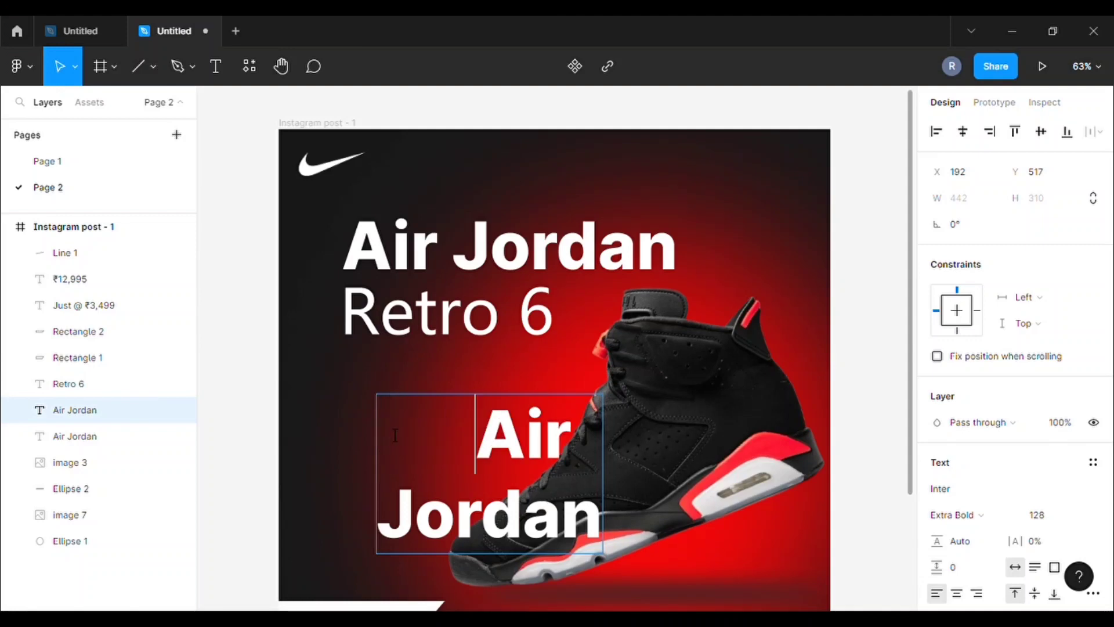
pyautogui.press('BackSpace')
pyautogui.press('BackSpace')
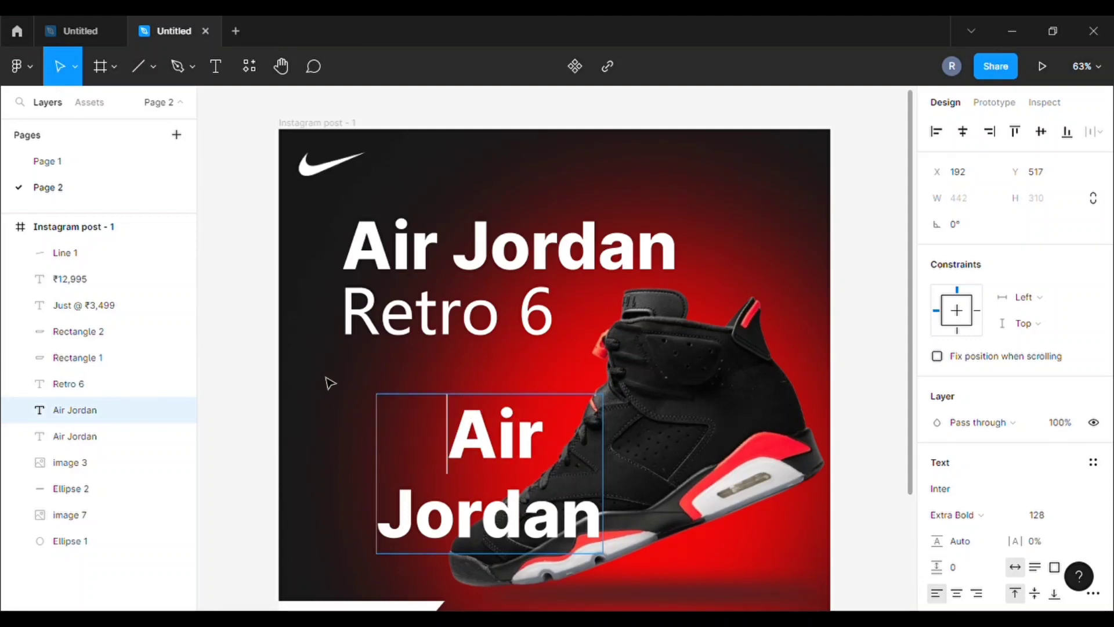
pyautogui.press('Escape')
# Step: Send the two-line "Air Jordan" copy to the back, followed by the red glow ellipse, so the lettering sits between the glow and shoe
pyautogui.rightClick(494, 462)
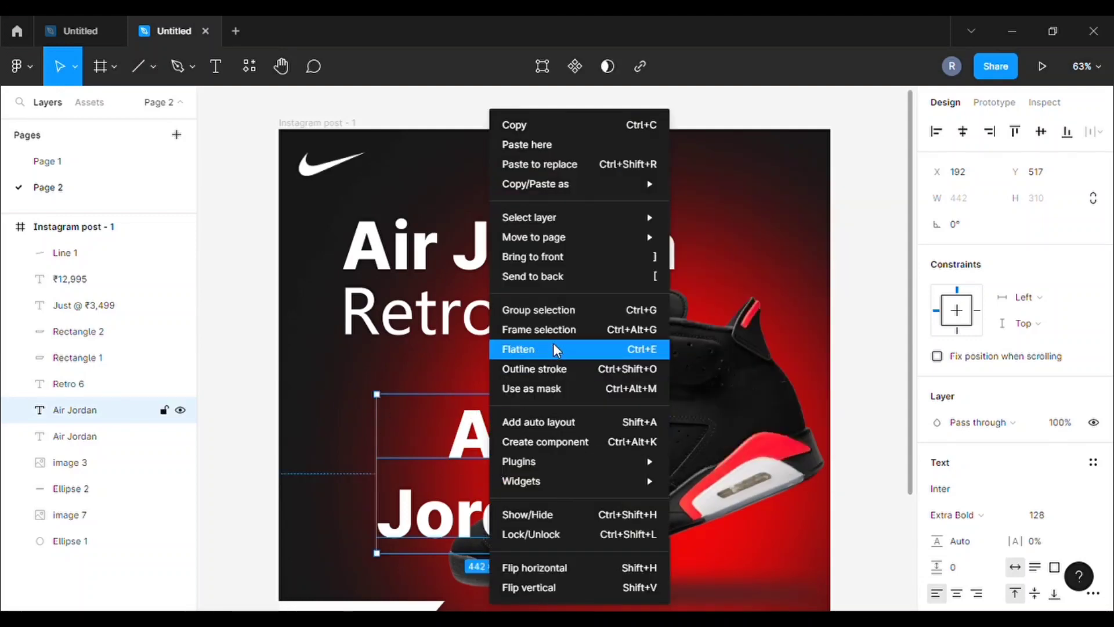
pyautogui.click(569, 276)
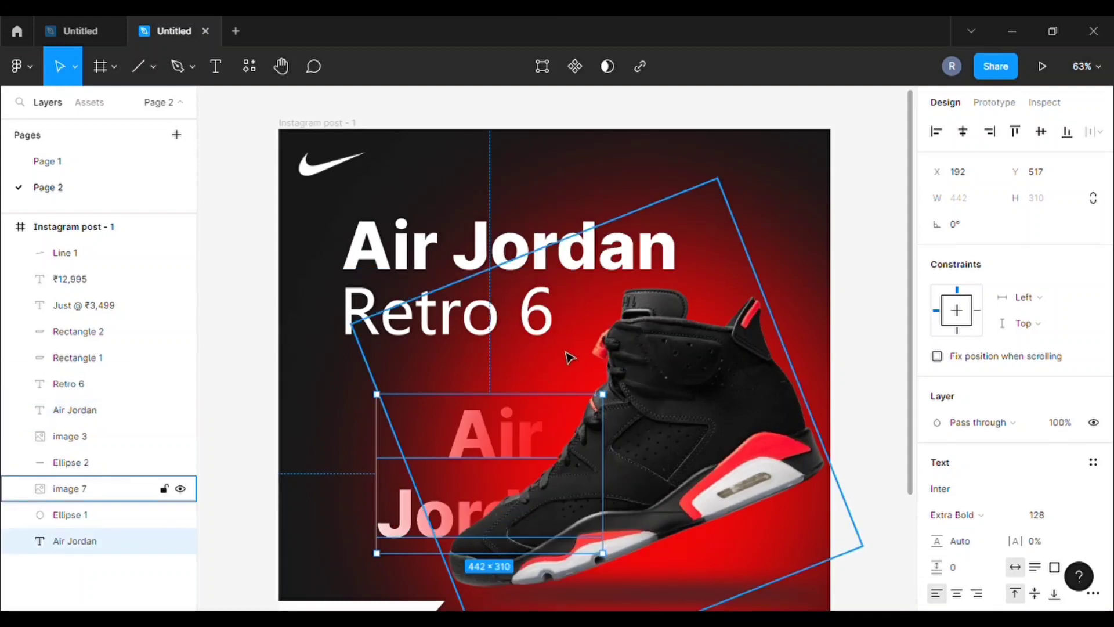
pyautogui.rightClick(568, 357)
pyautogui.scroll(-1, 798, 599)
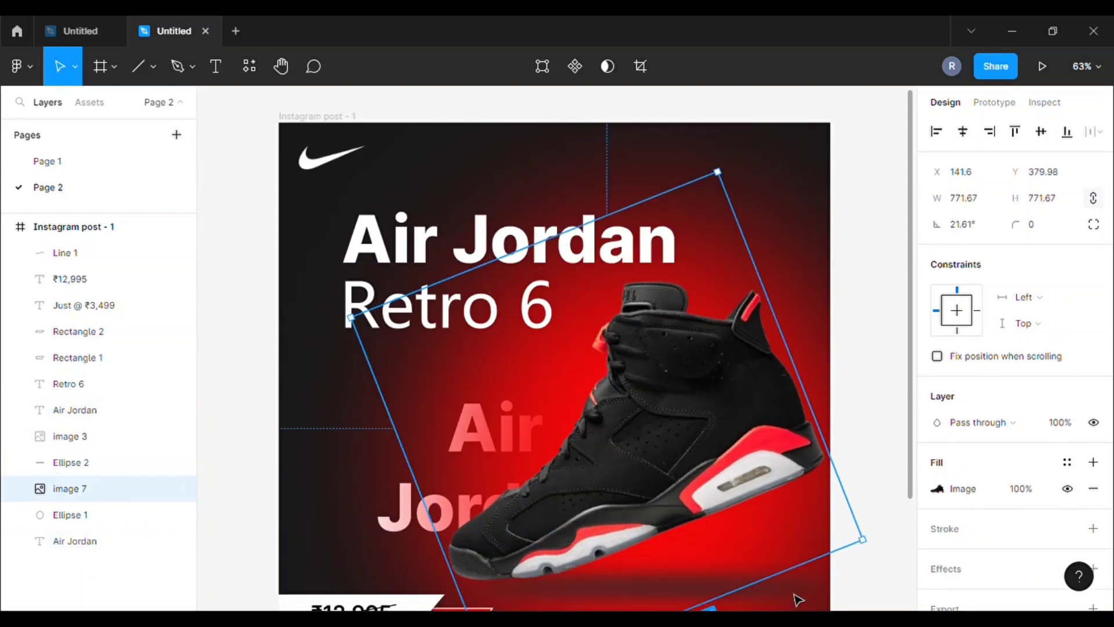
pyautogui.rightClick(801, 581)
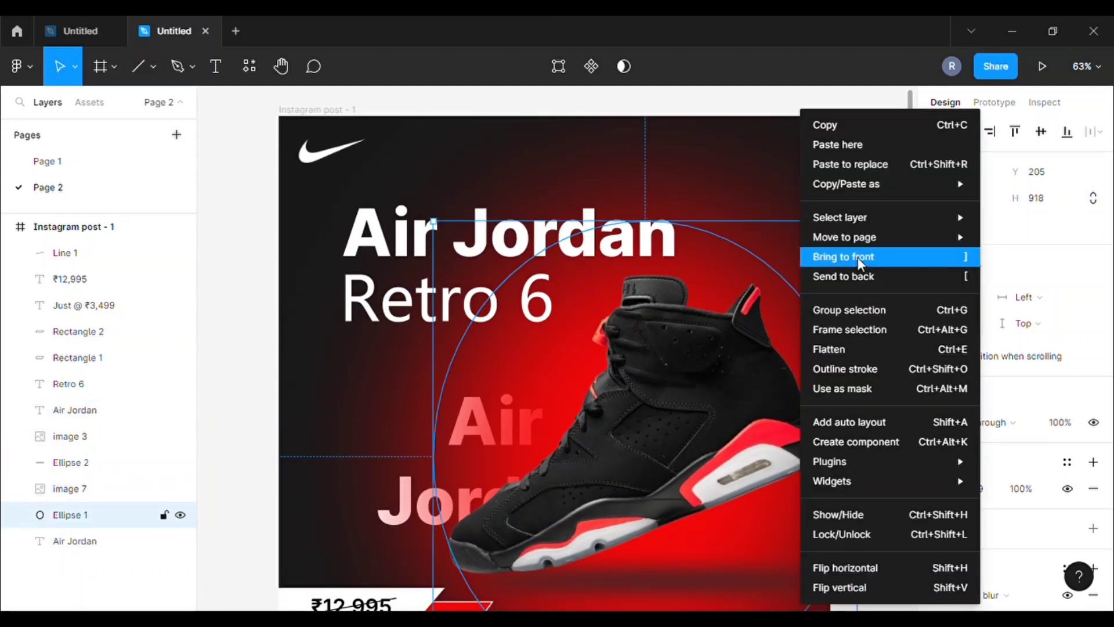
pyautogui.click(853, 277)
pyautogui.click(481, 444)
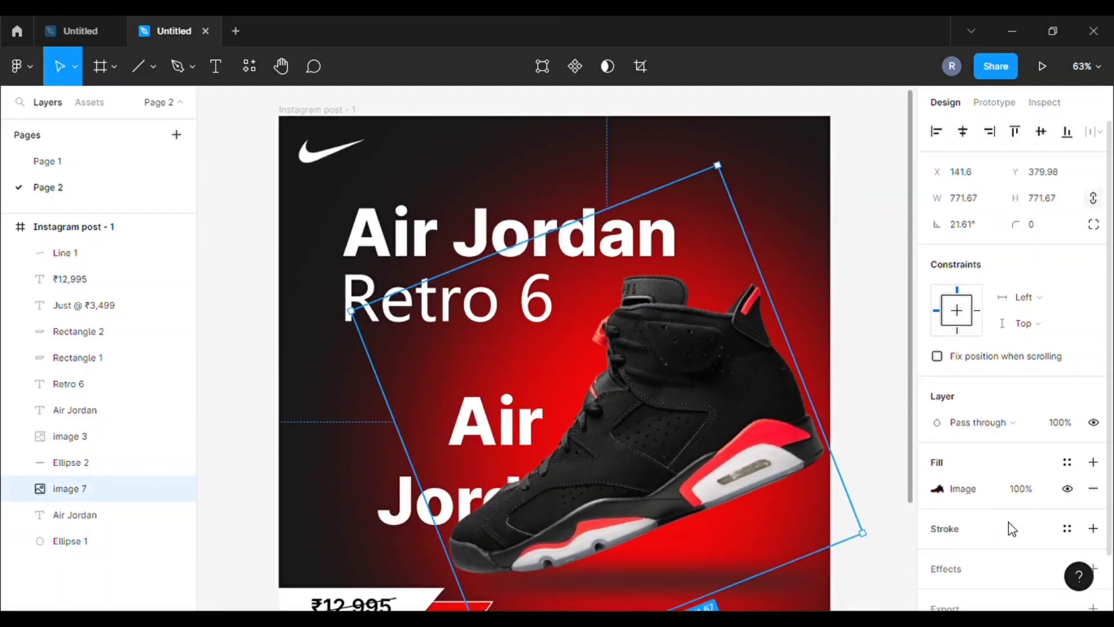
pyautogui.click(1010, 432)
pyautogui.write('15')
pyautogui.click(856, 294)
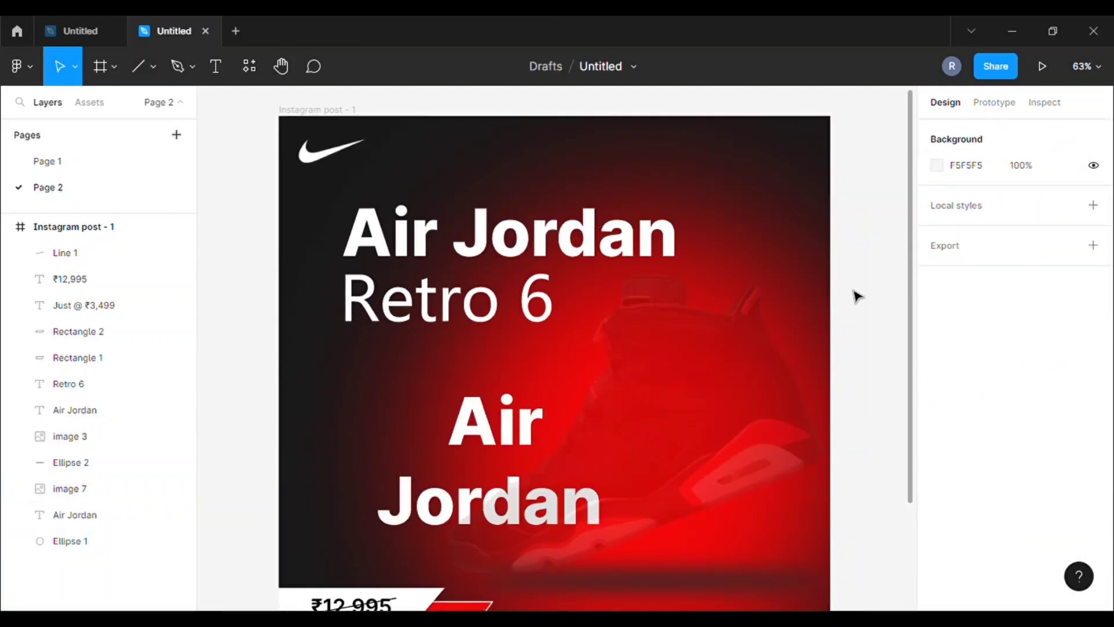
pyautogui.click(467, 457)
pyautogui.press('0')
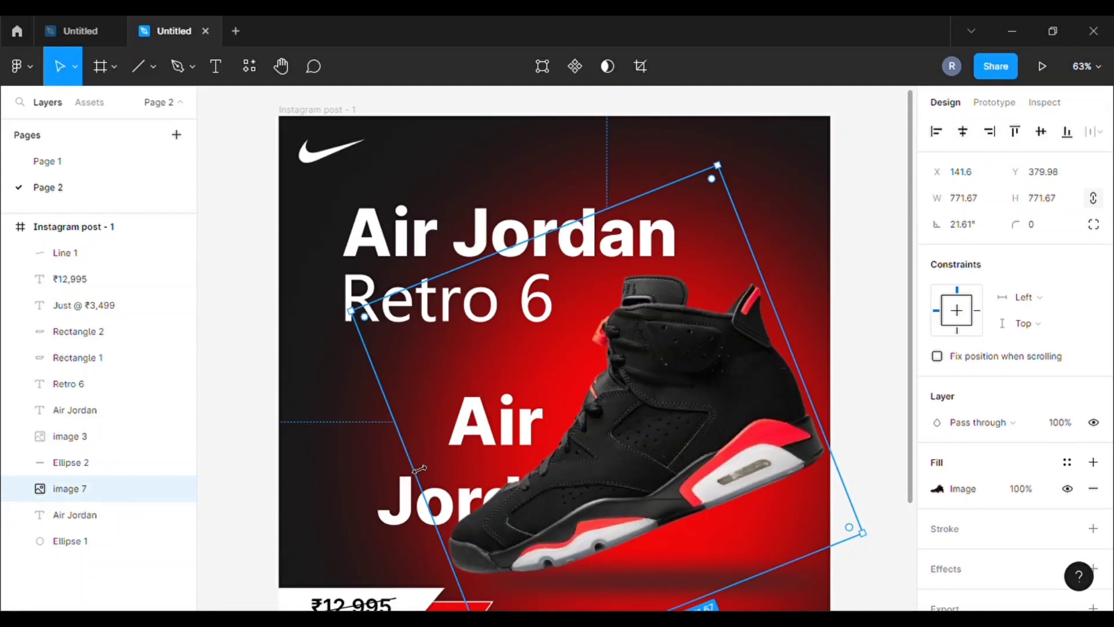
pyautogui.press('Escape')
# Step: Set the white fill opacity of the two-line "Air Jordan" lettering behind the shoe to 10%
pyautogui.click(413, 508)
pyautogui.scroll(-4, 1004, 514)
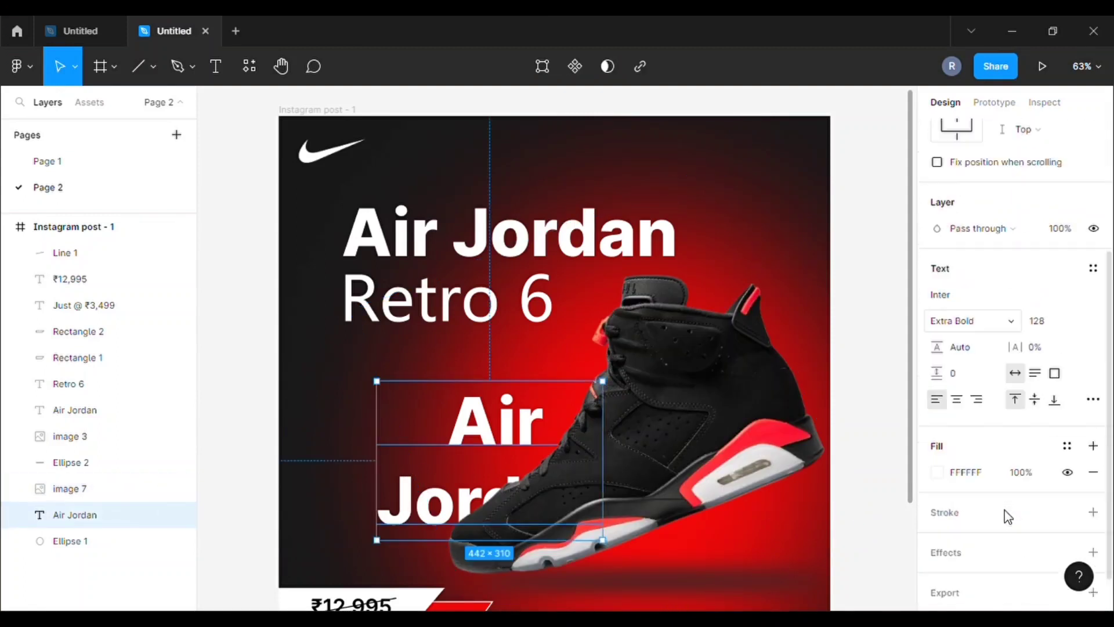
pyautogui.click(1021, 429)
pyautogui.click(935, 434)
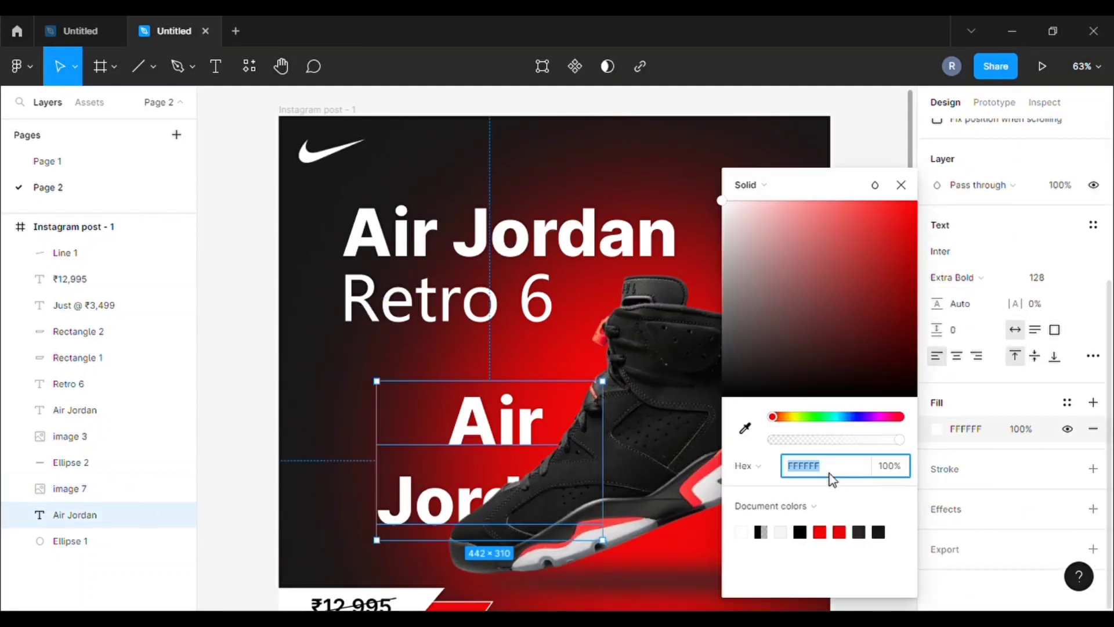
pyautogui.moveTo(788, 446)
pyautogui.mouseDown()
pyautogui.moveTo(775, 447)
pyautogui.moveTo(786, 439)
pyautogui.mouseUp()
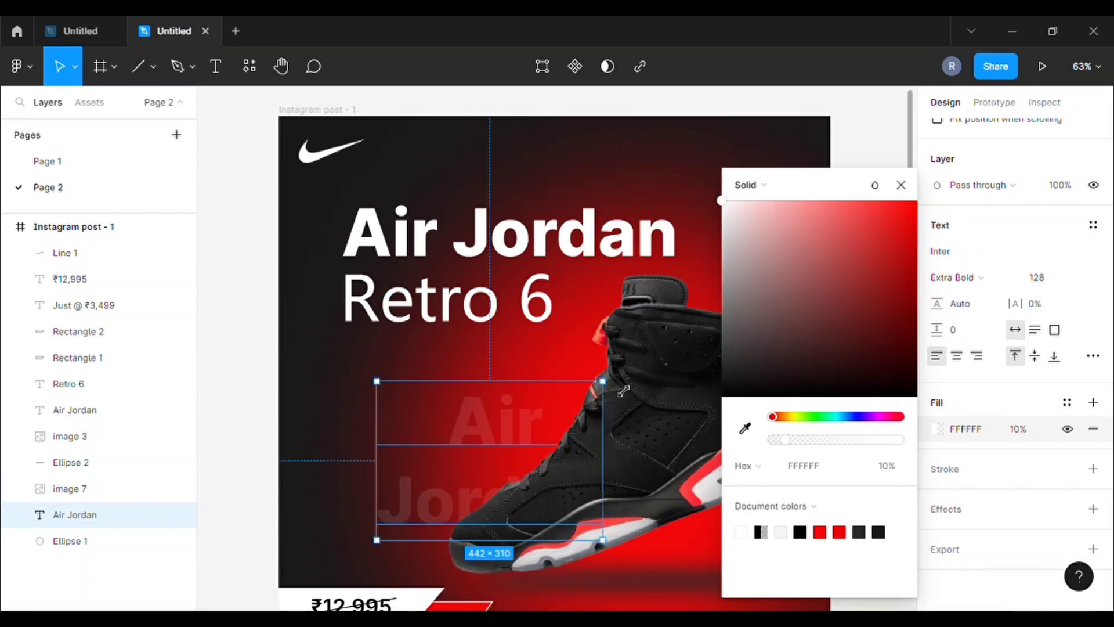
# Step: Scale the faint two-line lettering up to about 645 × 442 and place it at X 119, Y 432
pyautogui.press('k')
pyautogui.moveTo(611, 379); pyautogui.dragTo(706, 314)
pyautogui.moveTo(539, 442); pyautogui.dragTo(506, 442)
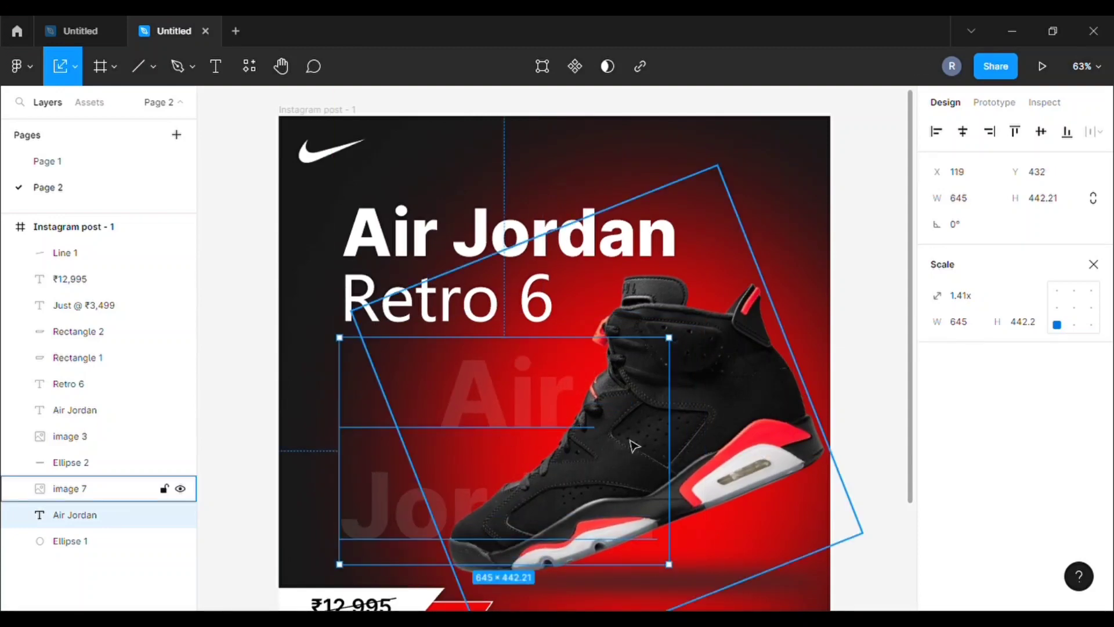
pyautogui.scroll(-1, 791, 327)
pyautogui.scroll(-1, 790, 326)
pyautogui.click(861, 326)
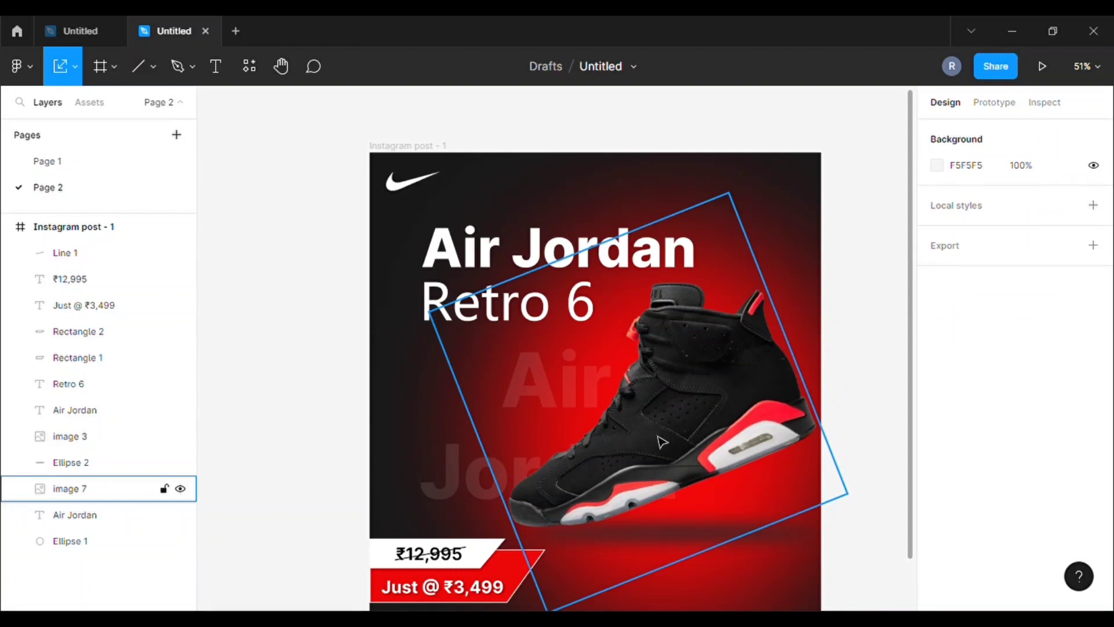
# Step: Scale the main "Air Jordan" title up slightly and "Retro 6" to about 444 × 167, aligning their left edges
pyautogui.scroll(-1, 634, 364)
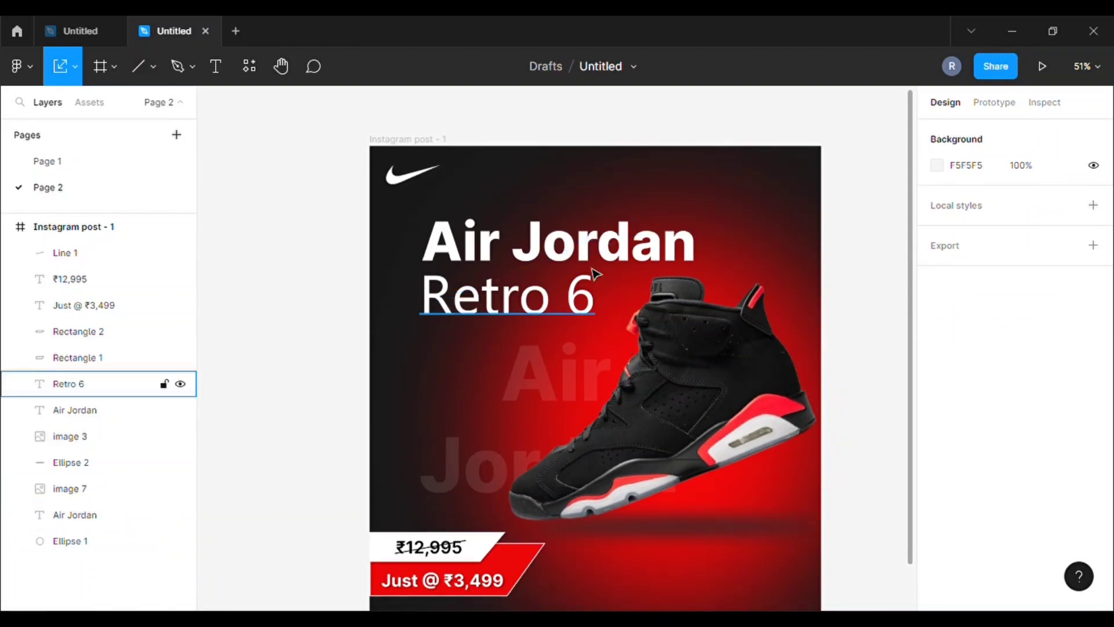
pyautogui.click(575, 299)
pyautogui.click(609, 257)
pyautogui.moveTo(718, 221); pyautogui.dragTo(717, 211)
pyautogui.click(583, 293)
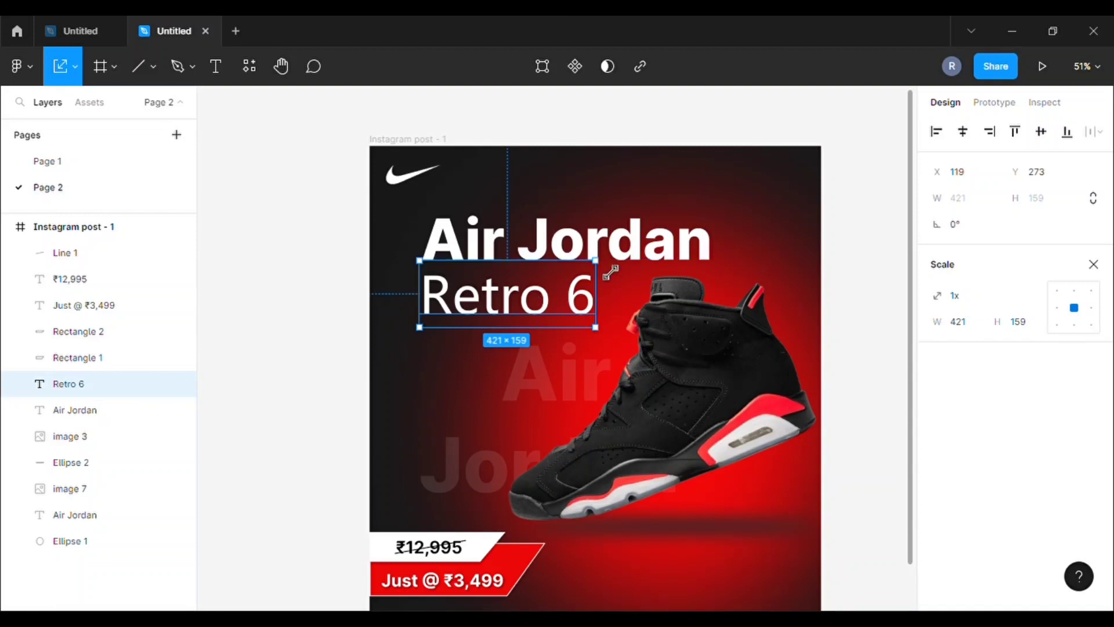
pyautogui.moveTo(611, 272); pyautogui.dragTo(614, 269)
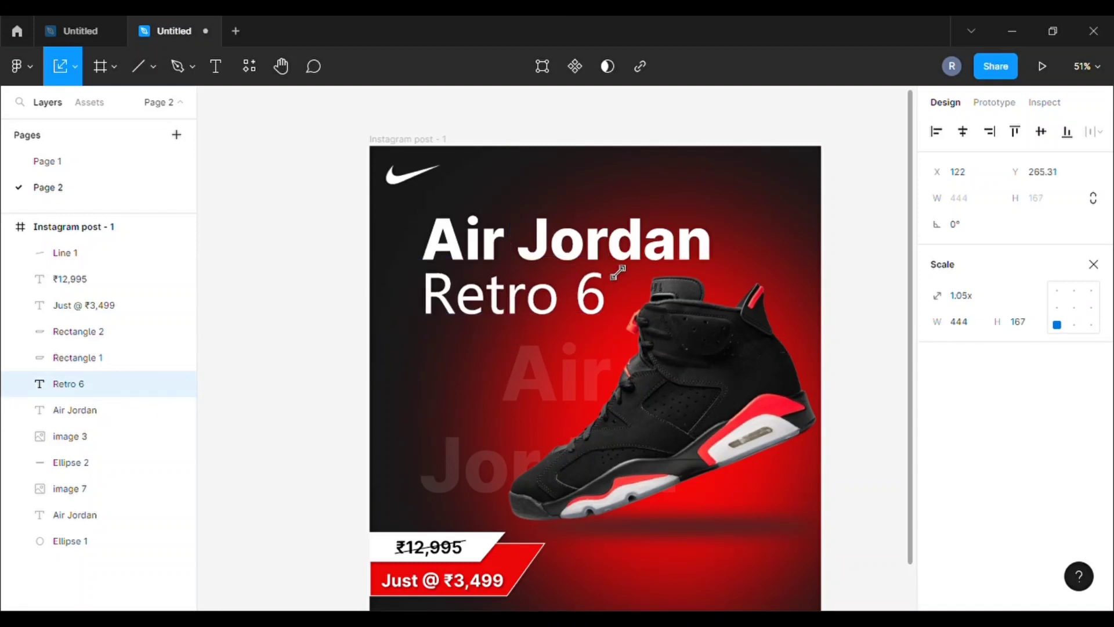
pyautogui.click(670, 209)
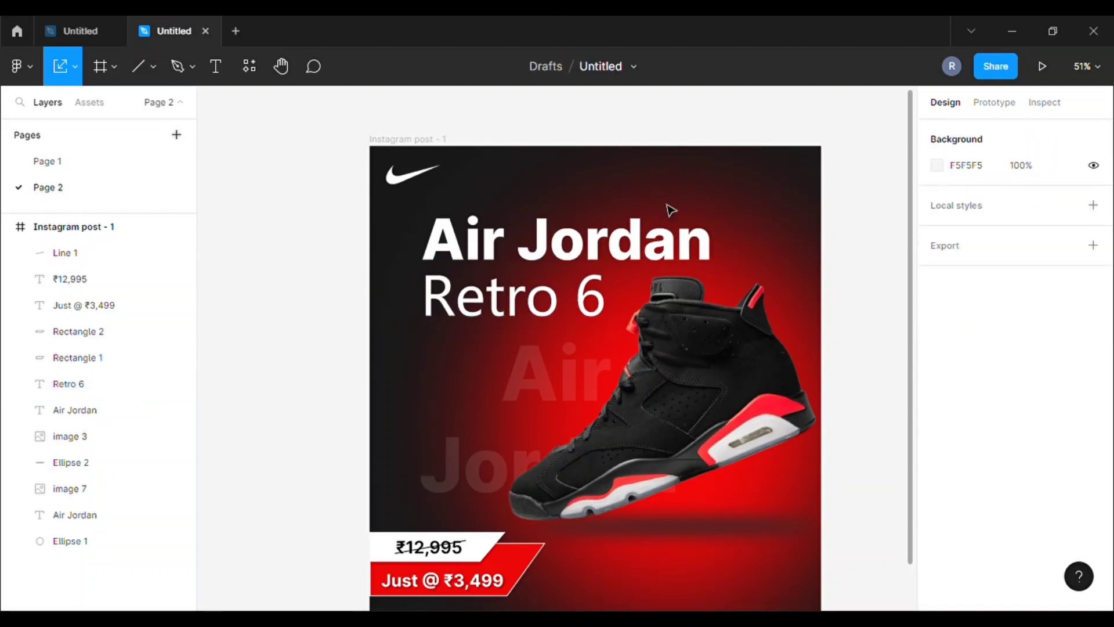
# Step: Scale the faint lettering behind the shoe to about 687 × 471, extending it outward to X 77
pyautogui.scroll(-1, 522, 406)
pyautogui.click(482, 458)
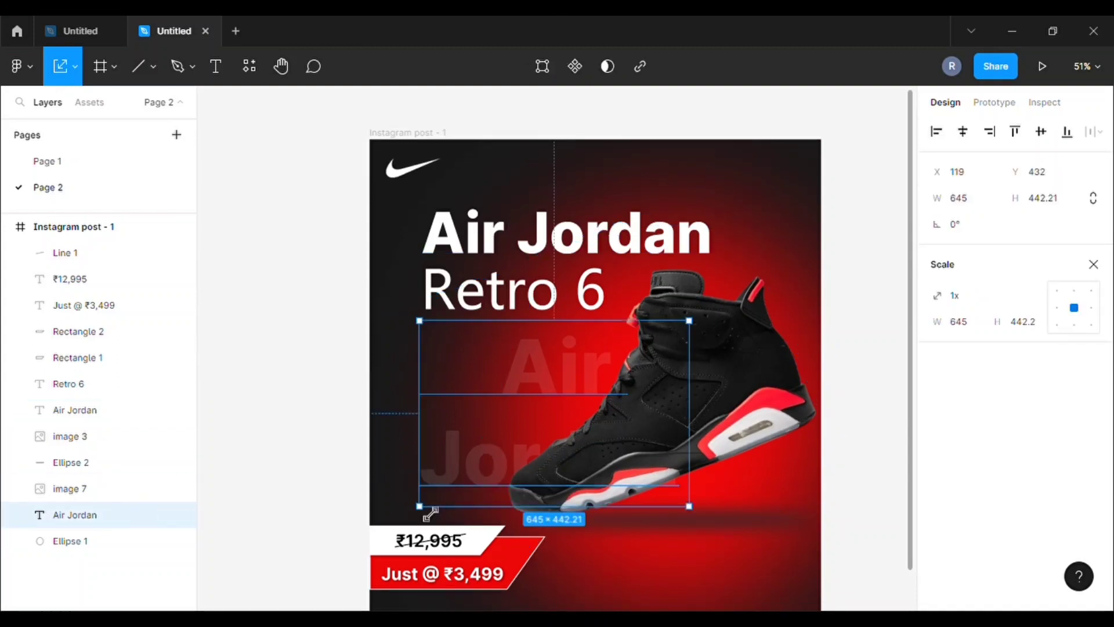
pyautogui.moveTo(430, 514); pyautogui.dragTo(415, 524)
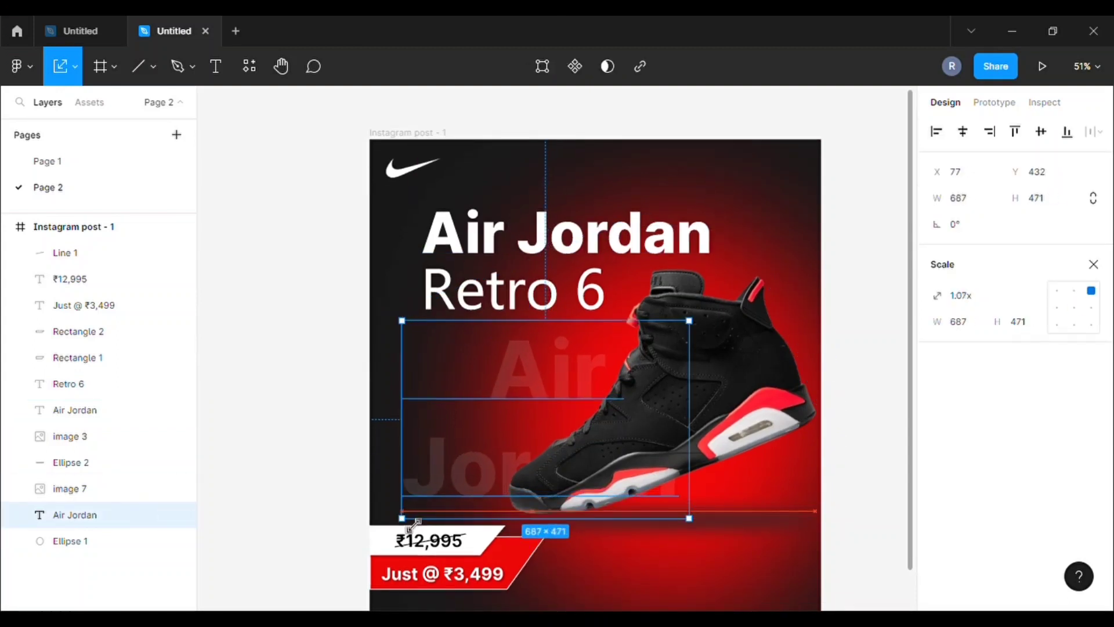
# Step: Fine-tune the white fill opacity of the faint "Air Jordan" lettering behind the shoe
pyautogui.click(1091, 267)
pyautogui.scroll(-3, 1013, 498)
pyautogui.click(1018, 430)
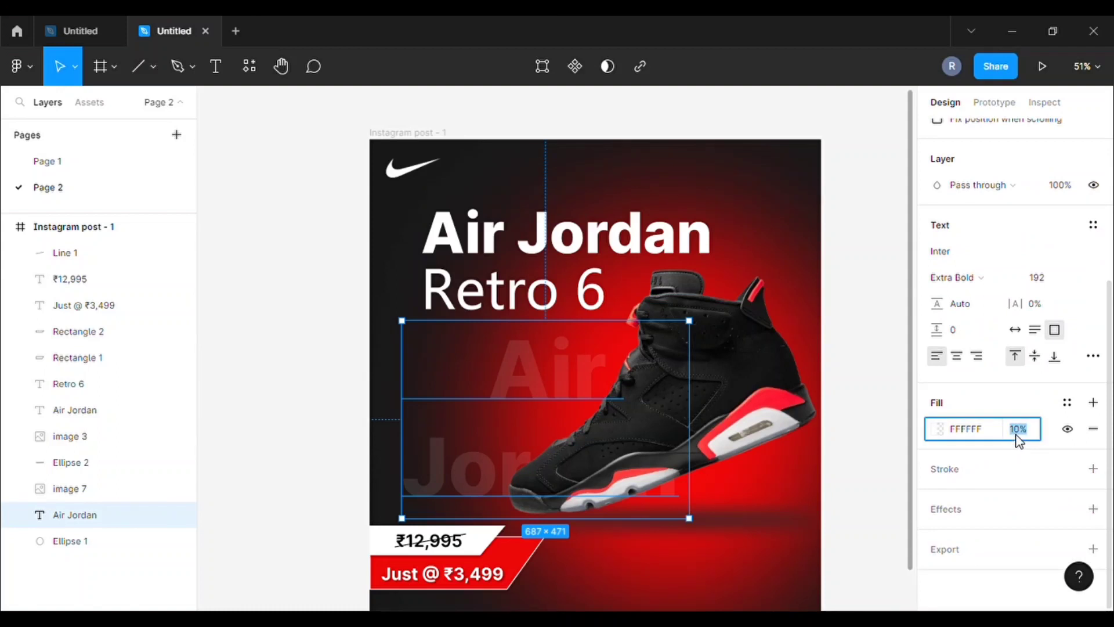
pyautogui.write('10')
pyautogui.click(303, 299)
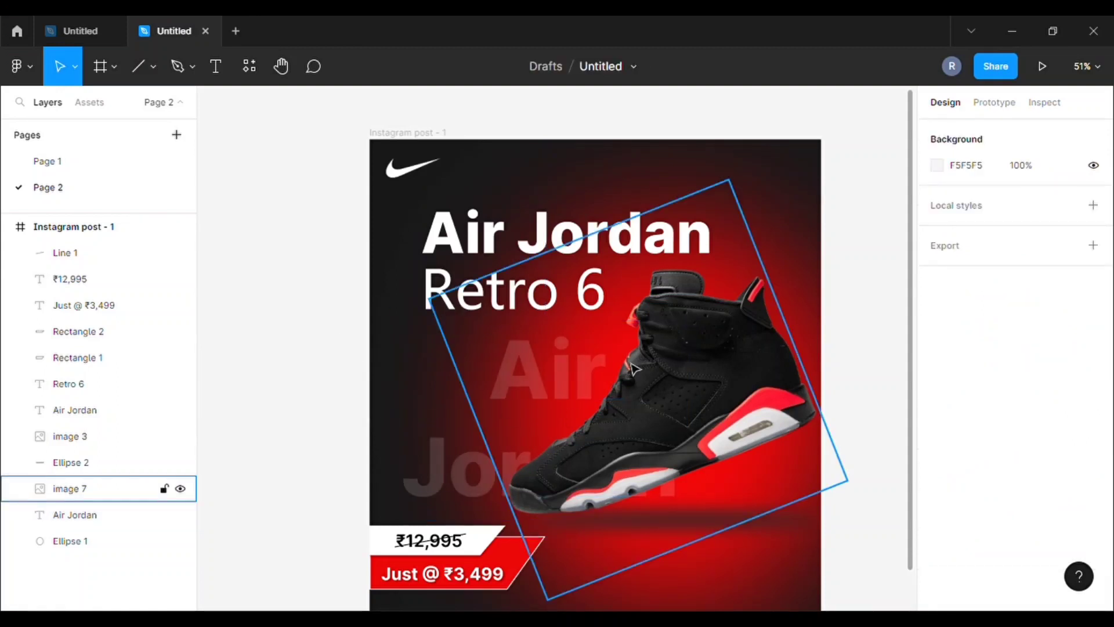
pyautogui.scroll(-2, 802, 244)
pyautogui.scroll(-2, 802, 244)
pyautogui.click(448, 411)
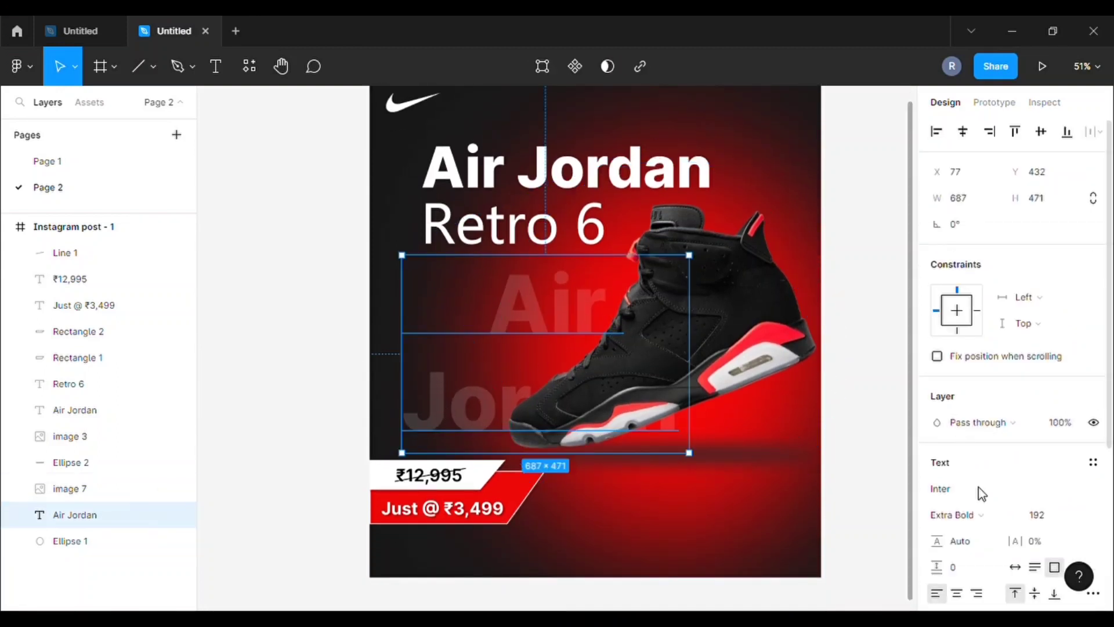
pyautogui.scroll(-4, 1034, 535)
pyautogui.click(1020, 429)
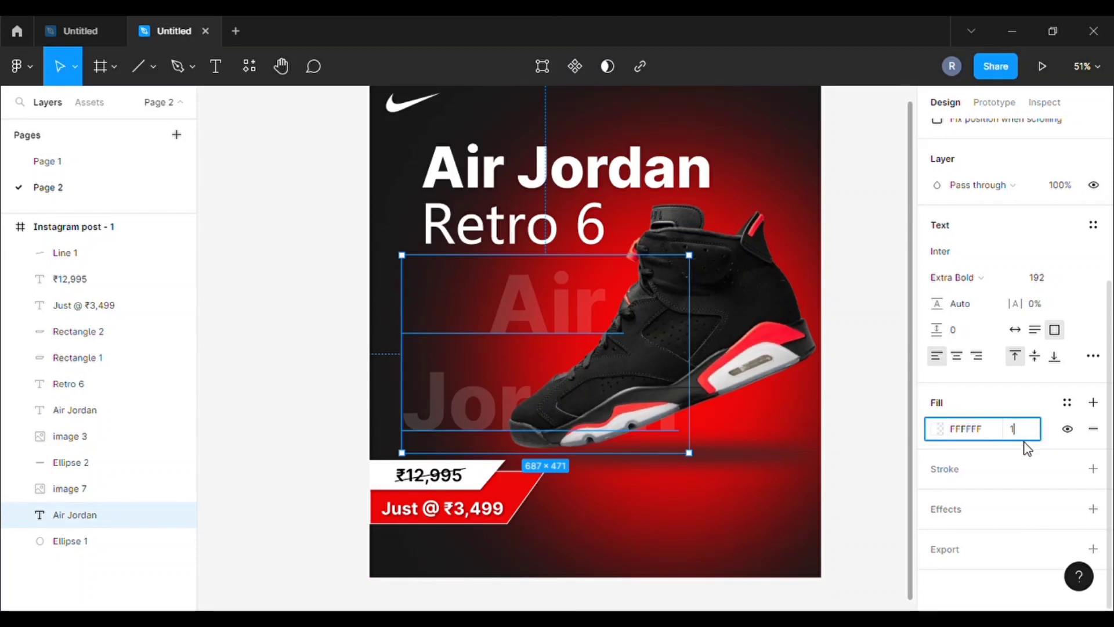
pyautogui.write('1')
pyautogui.click(859, 378)
# Step: Enlarge the faint two-line lettering slightly about its center so it extends further past both sides of the sole
pyautogui.click(477, 390)
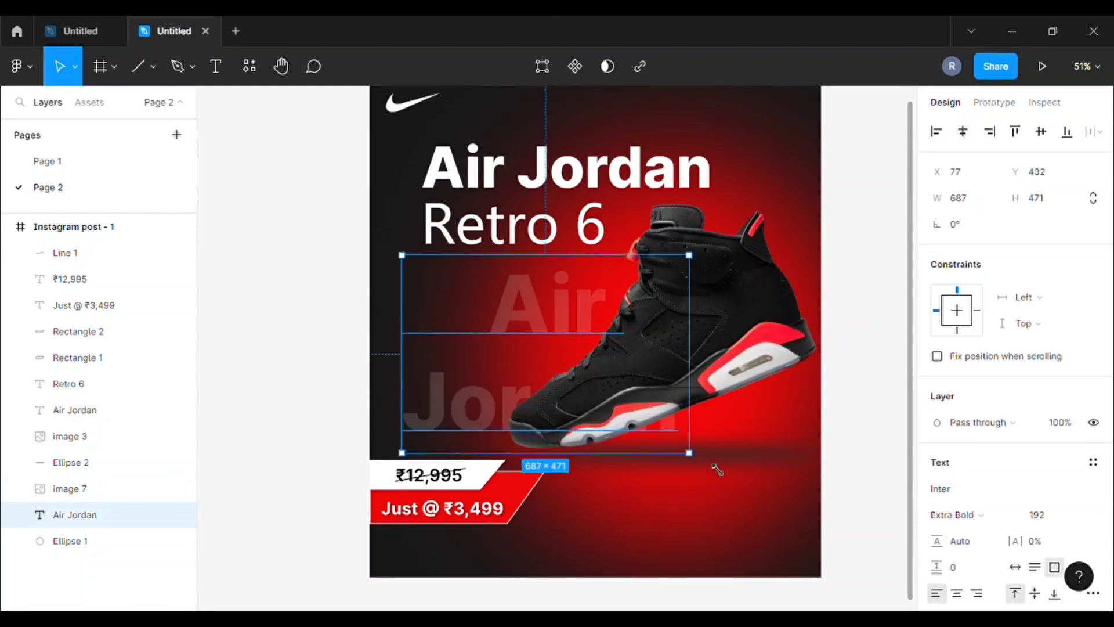
pyautogui.moveTo(718, 470); pyautogui.dragTo(709, 447)
pyautogui.press('k')
pyautogui.press('Escape')
# Step: Shift the shoe image slightly to about X 133.6, Y 383
pyautogui.click(733, 348)
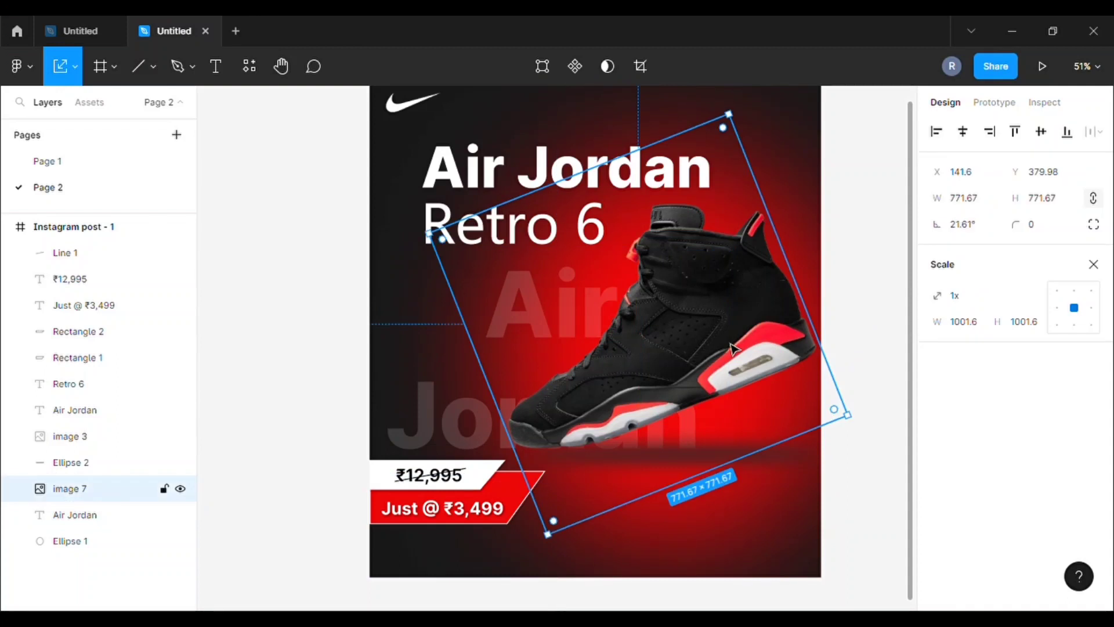
pyautogui.moveTo(733, 349); pyautogui.dragTo(728, 349)
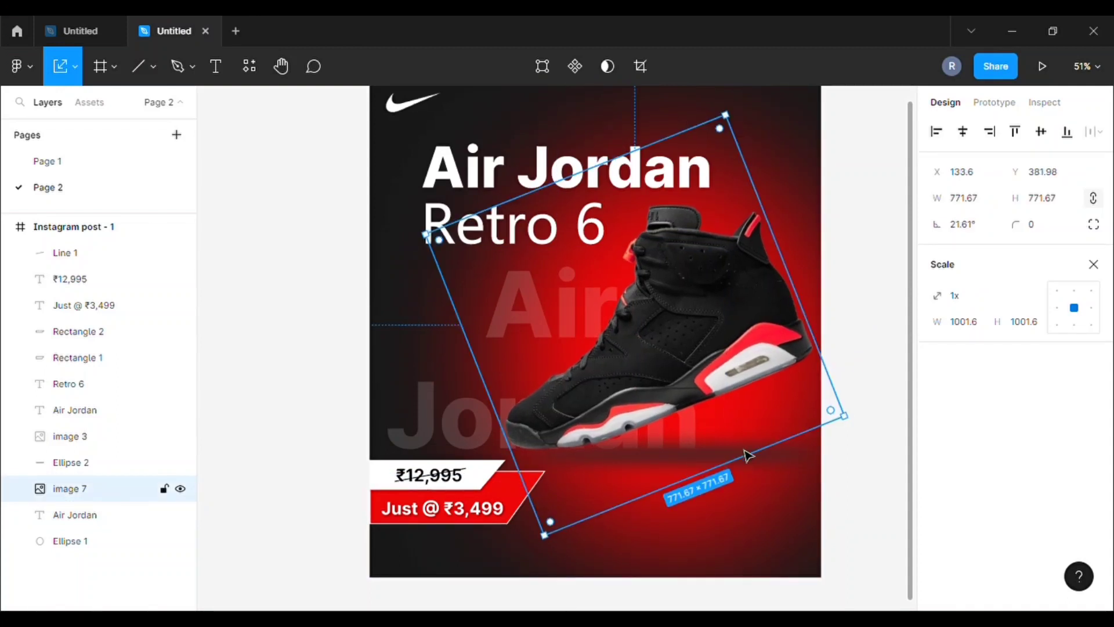
pyautogui.click(749, 456)
pyautogui.moveTo(842, 349); pyautogui.dragTo(529, 541)
pyautogui.click(720, 453)
# Step: Lock the image 7, Ellipse 2, image 3, main "Air Jordan" title, Retro 6, Rectangle 1 and Ellipse 1 layers
pyautogui.click(164, 489)
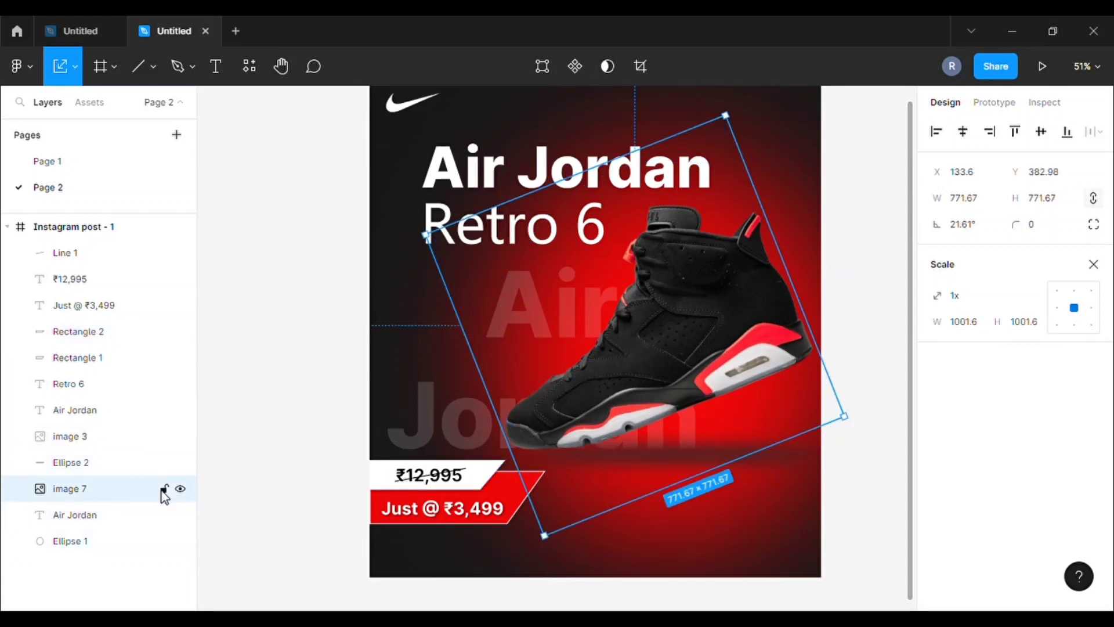
pyautogui.click(163, 435)
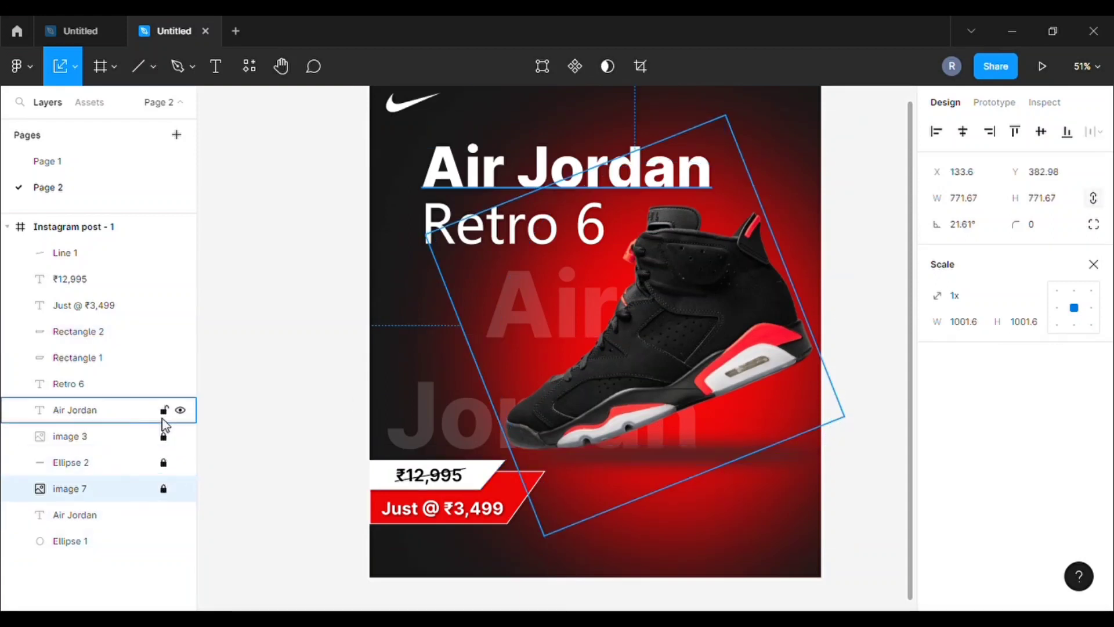
pyautogui.click(164, 409)
pyautogui.click(164, 384)
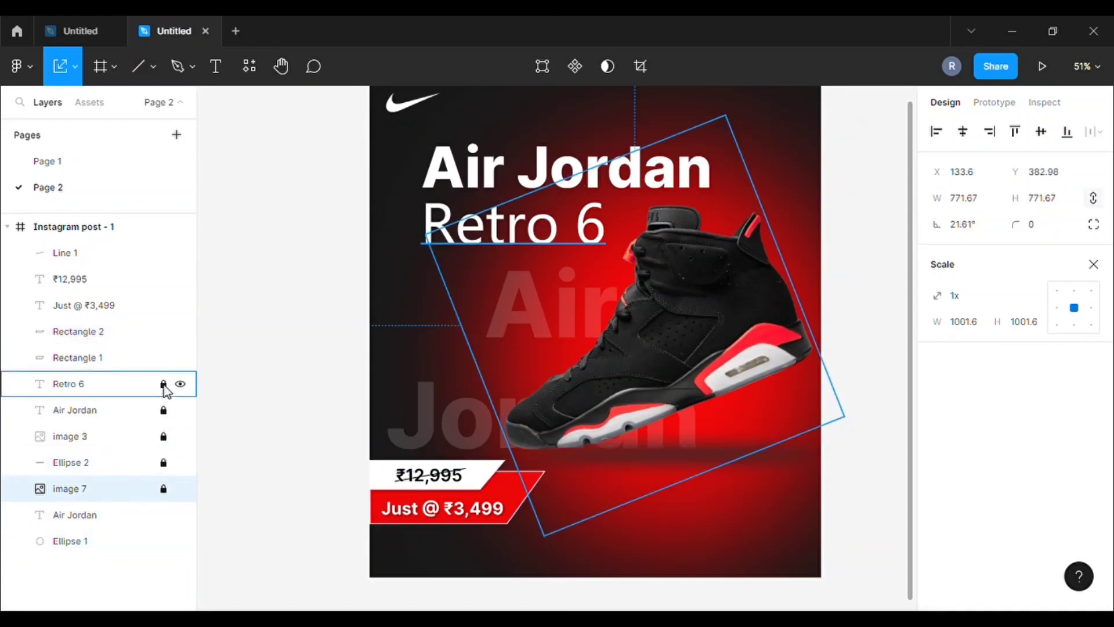
pyautogui.click(163, 358)
pyautogui.click(570, 391)
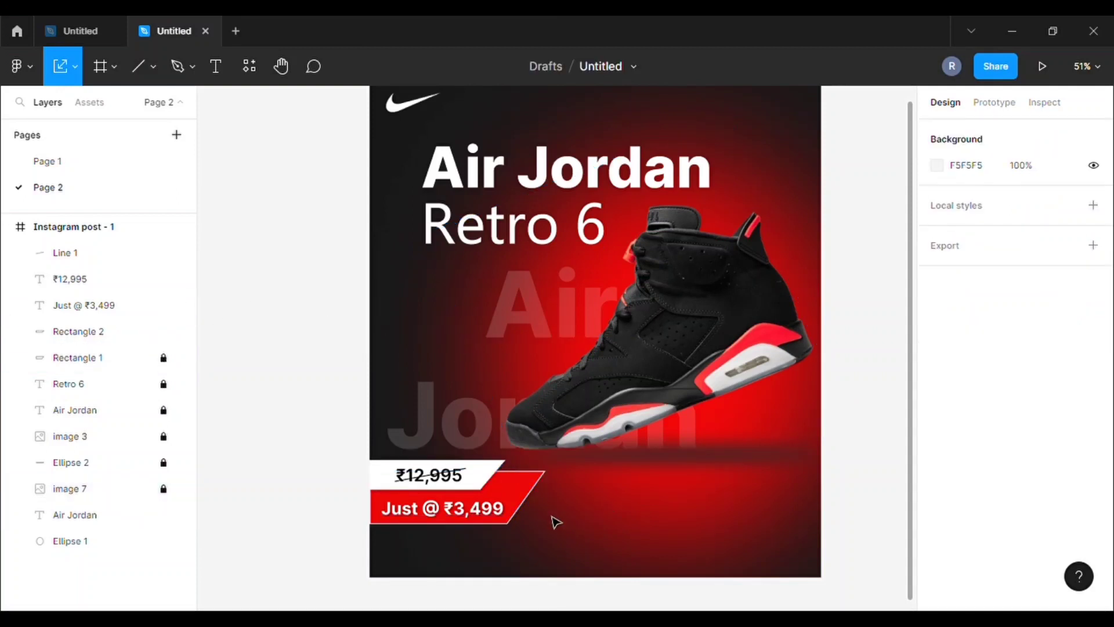
pyautogui.moveTo(541, 519); pyautogui.dragTo(400, 476)
pyautogui.click(609, 485)
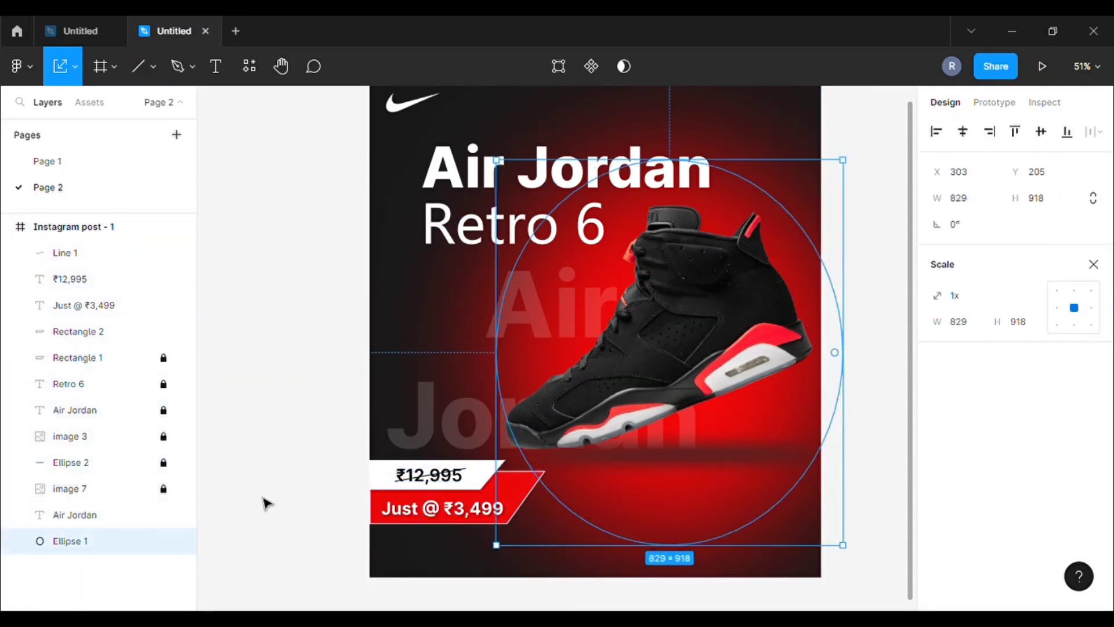
pyautogui.click(164, 541)
# Step: Nudge the price texts, strike-through line and Rectangle 2 down slightly, and position "Just @ ₹3,499" at X 29, Y 1010
pyautogui.moveTo(515, 542); pyautogui.dragTo(415, 482)
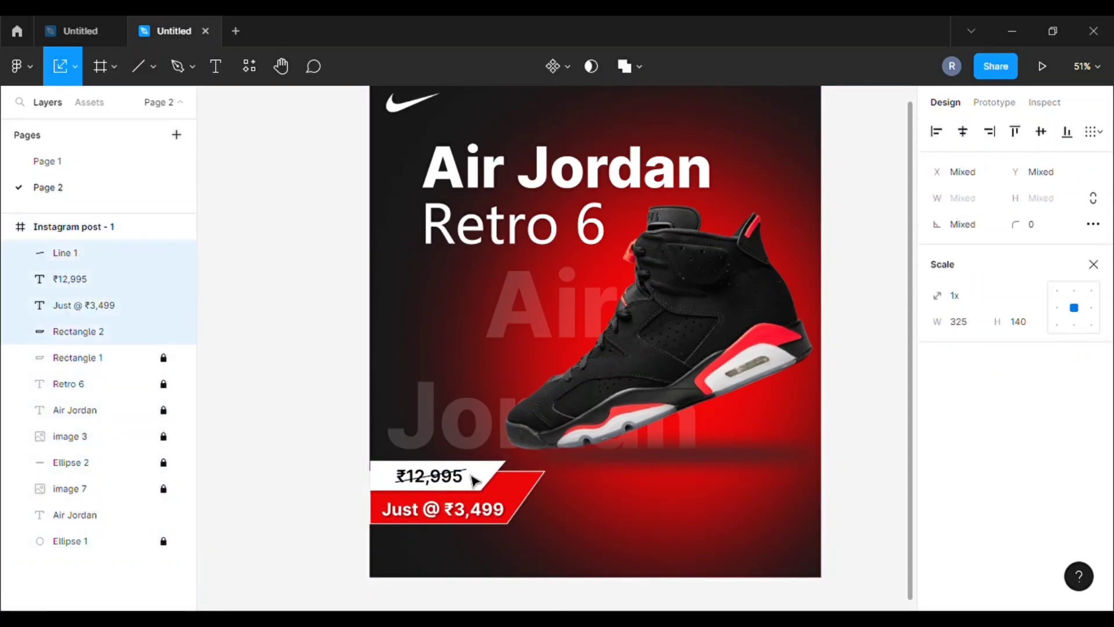
pyautogui.click(500, 516)
pyautogui.press('Left')
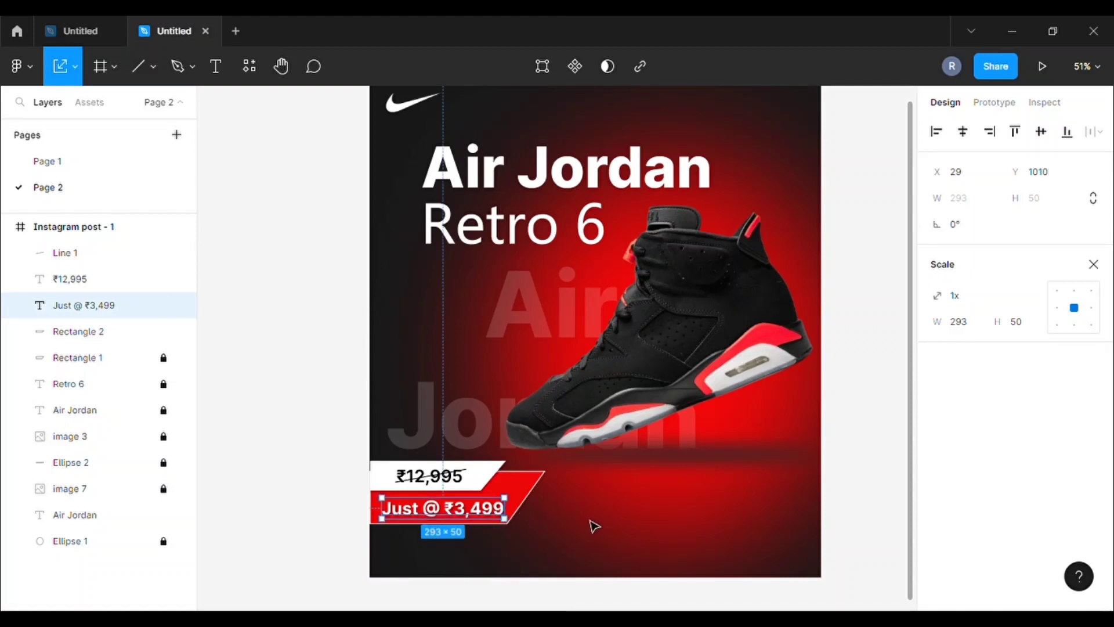
# Step: Nudge the "Just @ ₹3,499" text to X 28, Y 1010
pyautogui.press('Up')
pyautogui.click(571, 527)
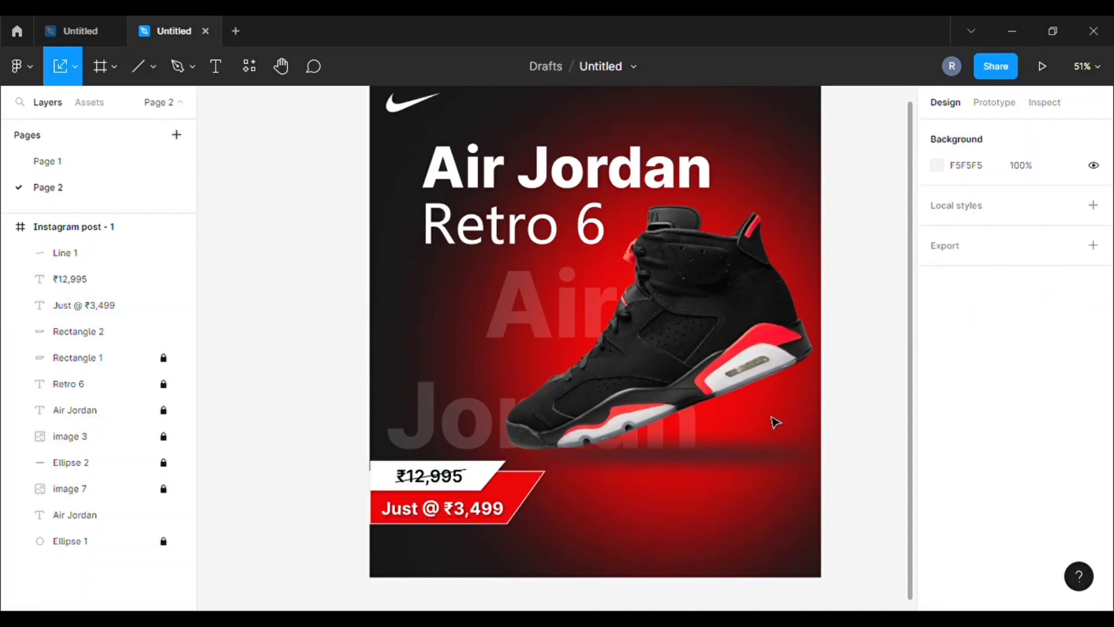
# Step: Unlock the Rectangle 1, Retro 6, main "Air Jordan" title, image 3, Ellipse 2 and image 7 layers
pyautogui.scroll(1, 776, 422)
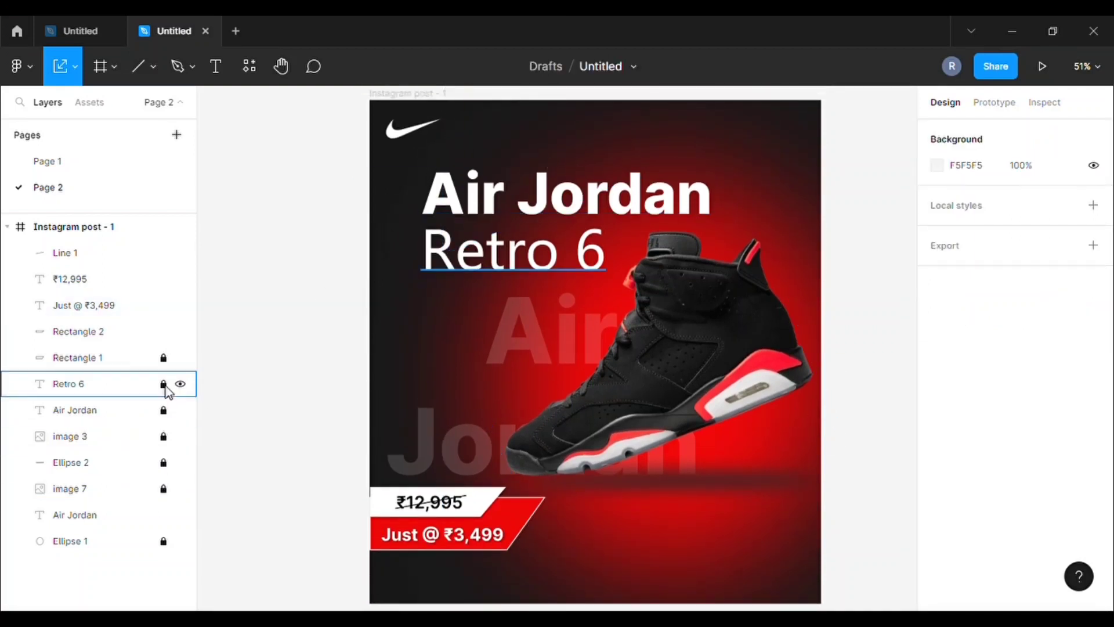
pyautogui.click(163, 357)
pyautogui.click(163, 383)
pyautogui.click(163, 409)
pyautogui.click(163, 436)
pyautogui.click(163, 462)
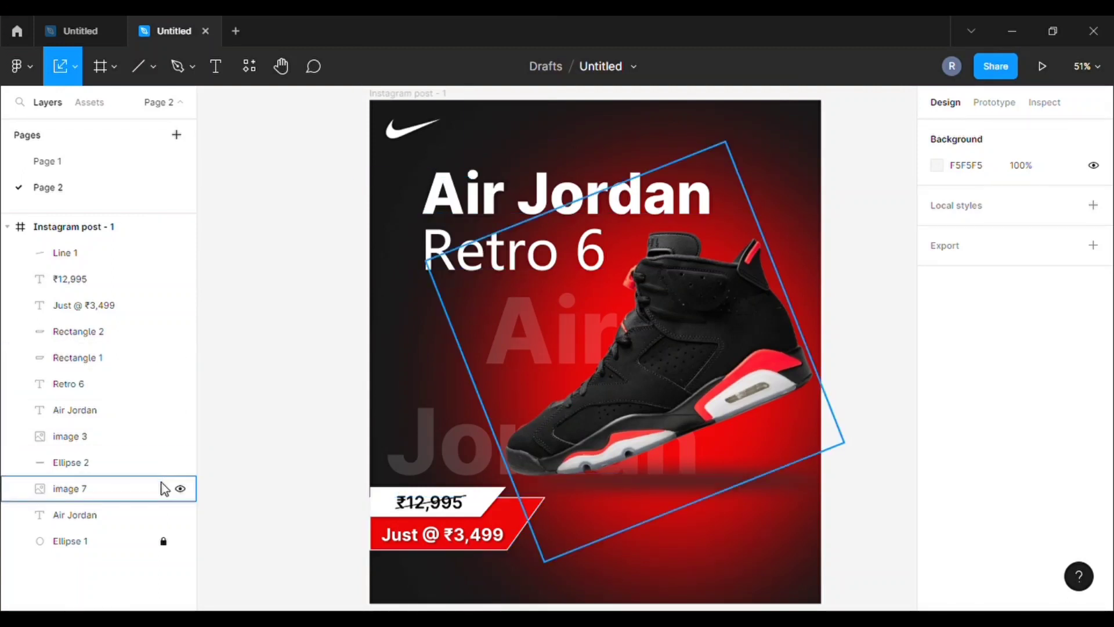
pyautogui.click(163, 488)
# Step: Shift the main "Air Jordan" title and the "Retro 6" text slightly rightward, keeping their left edges roughly aligned
pyautogui.click(477, 198)
pyautogui.moveTo(477, 197); pyautogui.dragTo(482, 202)
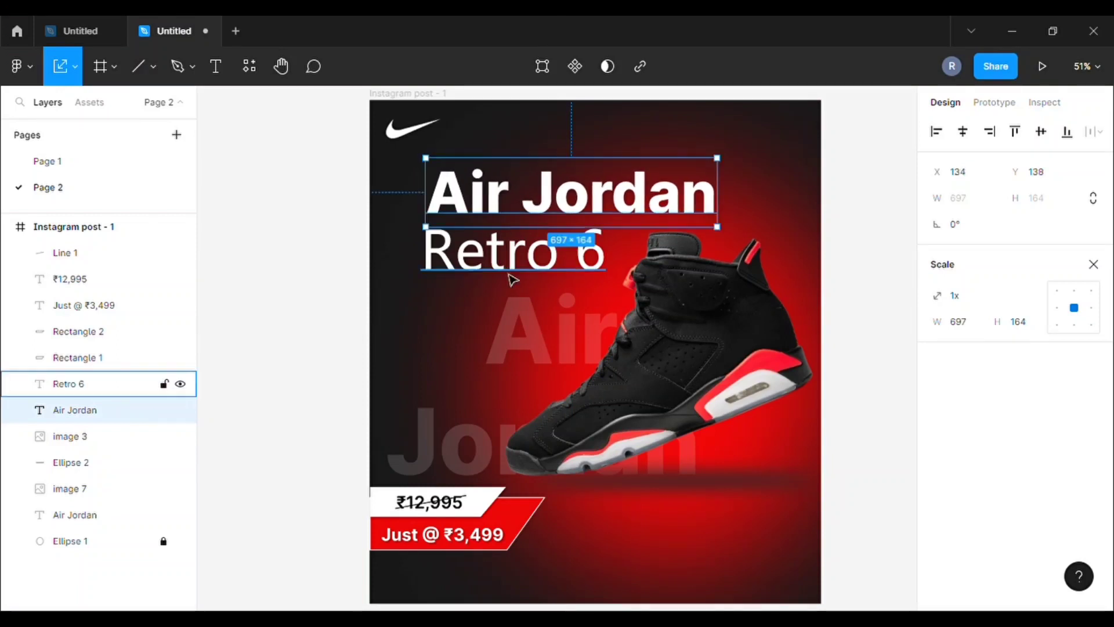
pyautogui.click(525, 267)
pyautogui.moveTo(525, 267); pyautogui.dragTo(532, 272)
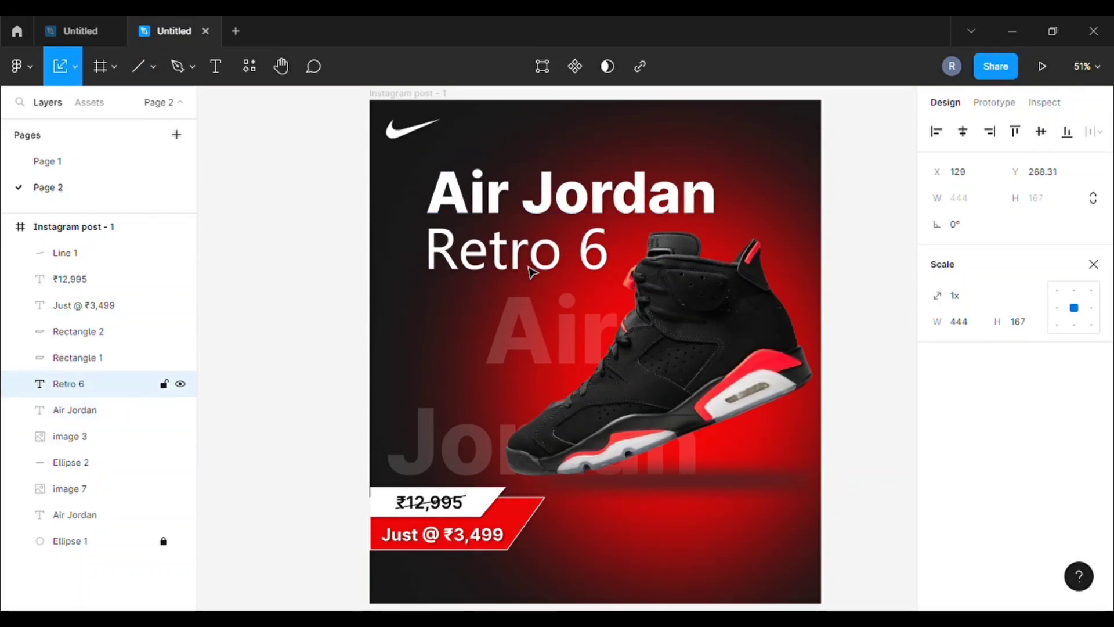
pyautogui.click(606, 204)
pyautogui.moveTo(605, 203); pyautogui.dragTo(609, 206)
pyautogui.moveTo(569, 266); pyautogui.dragTo(573, 268)
# Step: Scale the Nike logo down to about 243.83 × 205 and position it at about X -25, Y -33
pyautogui.click(444, 141)
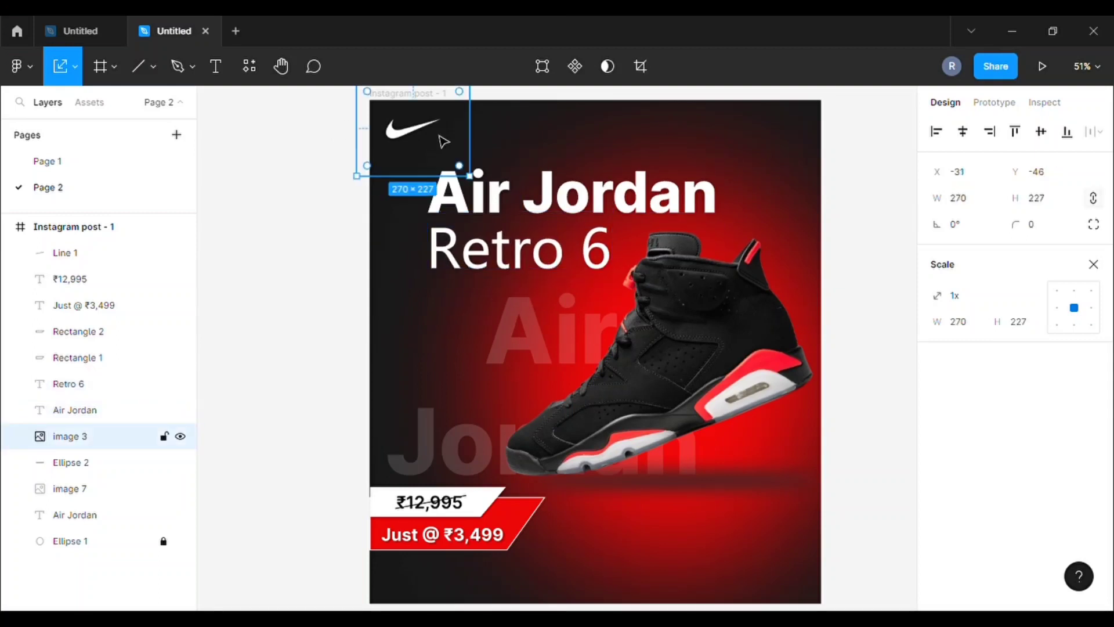
pyautogui.moveTo(484, 193); pyautogui.dragTo(479, 189)
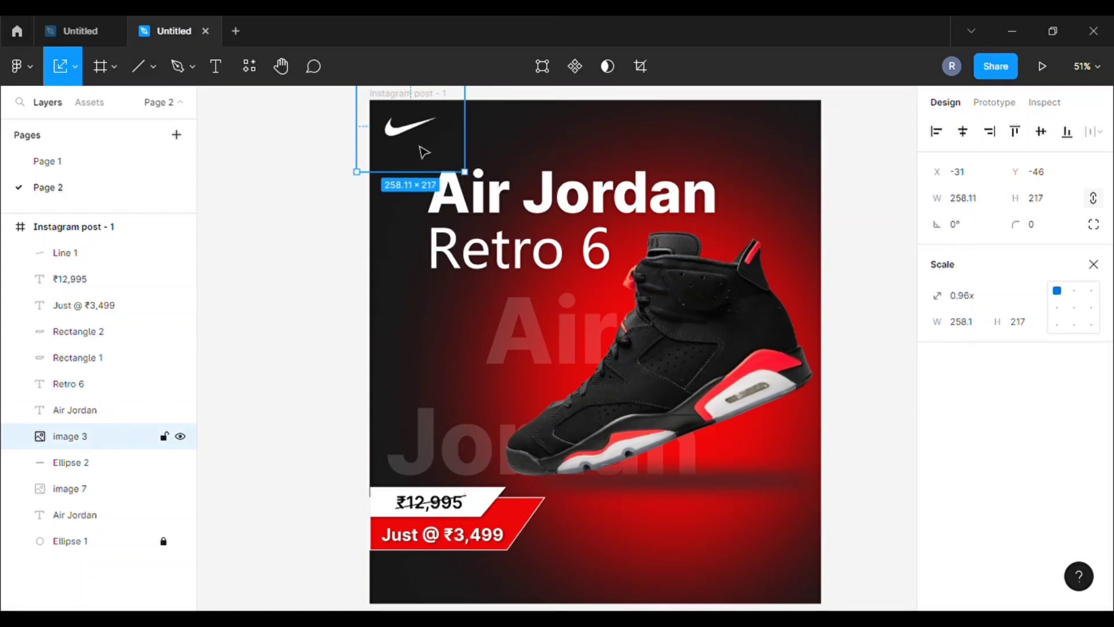
pyautogui.moveTo(424, 152); pyautogui.dragTo(425, 157)
pyautogui.moveTo(474, 191); pyautogui.dragTo(437, 152)
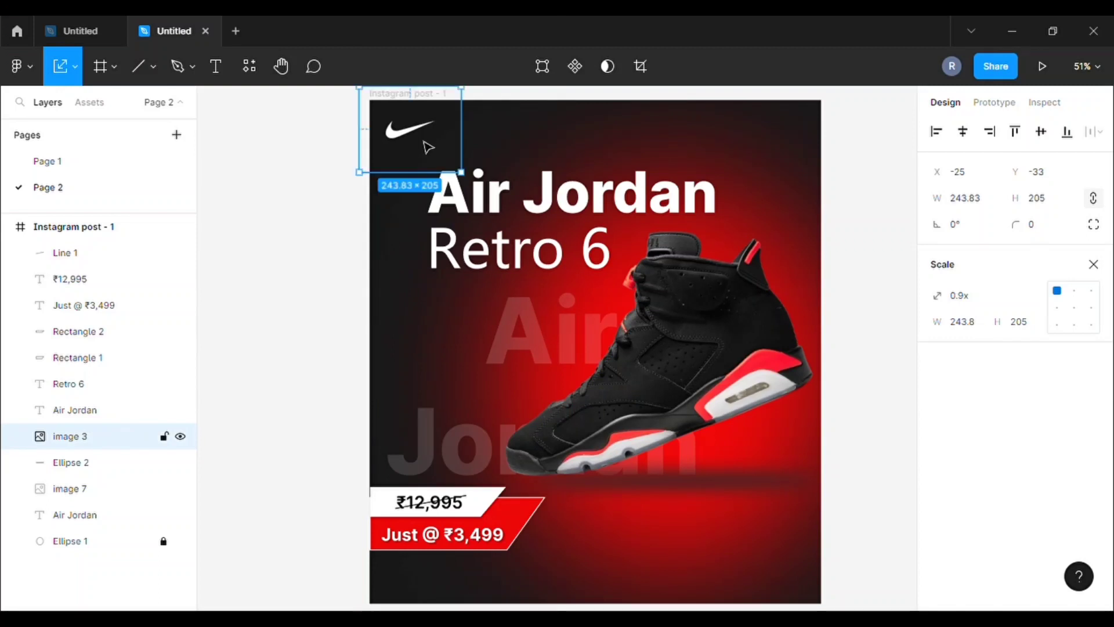
pyautogui.click(866, 201)
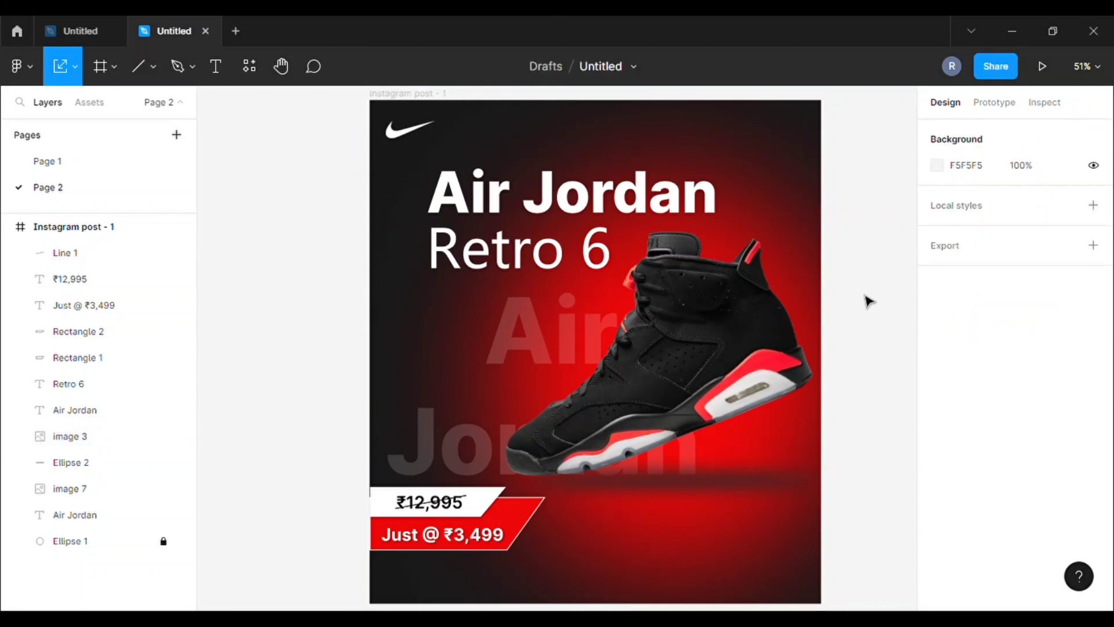
# Step: Draw a full-width rectangle about 1080 × 77 along the bottom edge of the post
pyautogui.scroll(-1, 510, 261)
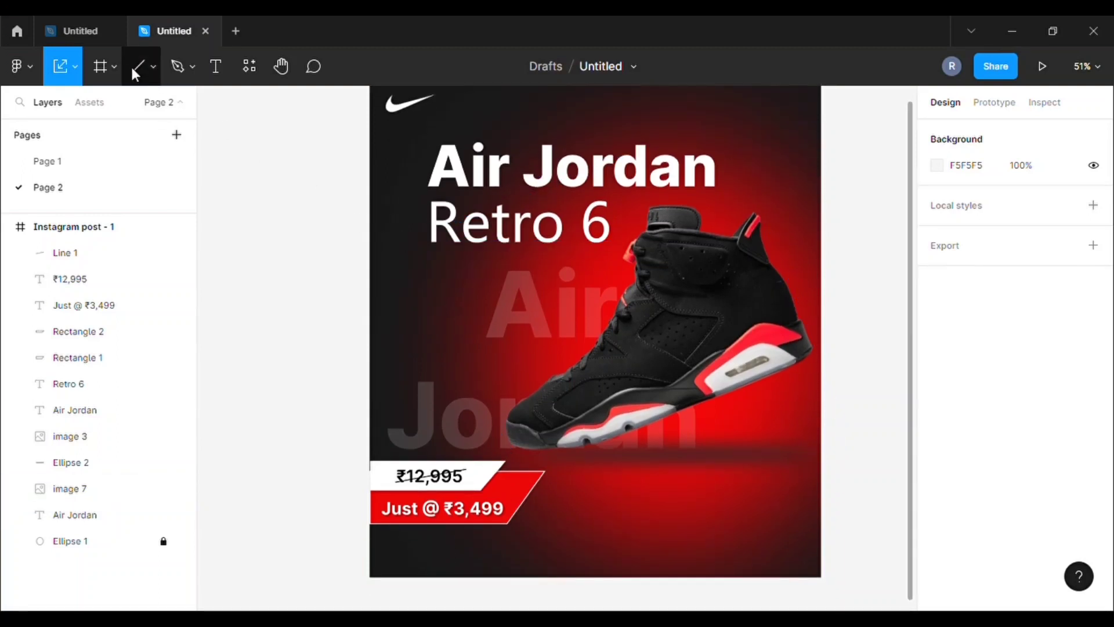
pyautogui.click(152, 68)
pyautogui.click(147, 108)
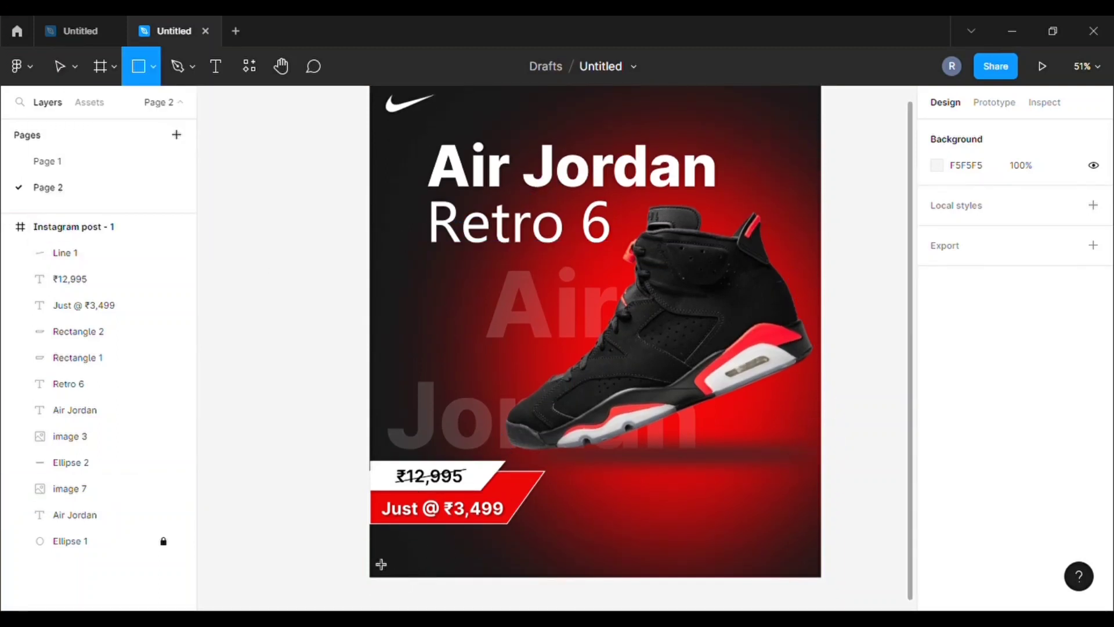
pyautogui.moveTo(372, 552); pyautogui.dragTo(820, 577)
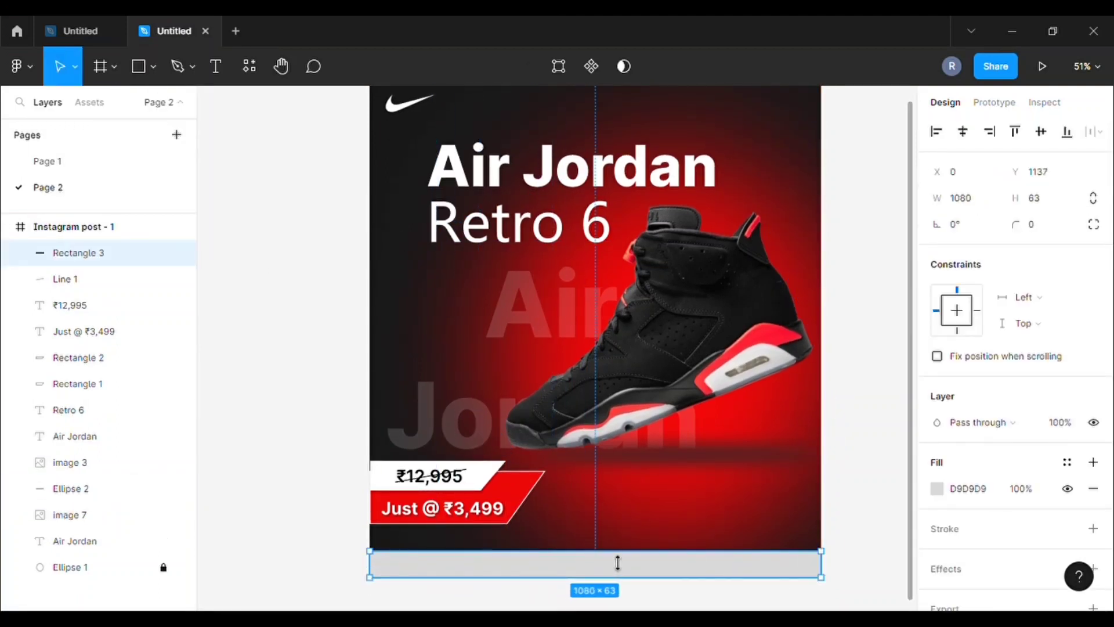
pyautogui.moveTo(618, 562); pyautogui.dragTo(617, 557)
# Step: Set the bottom rectangle's height to 80 and move it up to Y 1120, flush with the frame's lower edge
pyautogui.click(1038, 198)
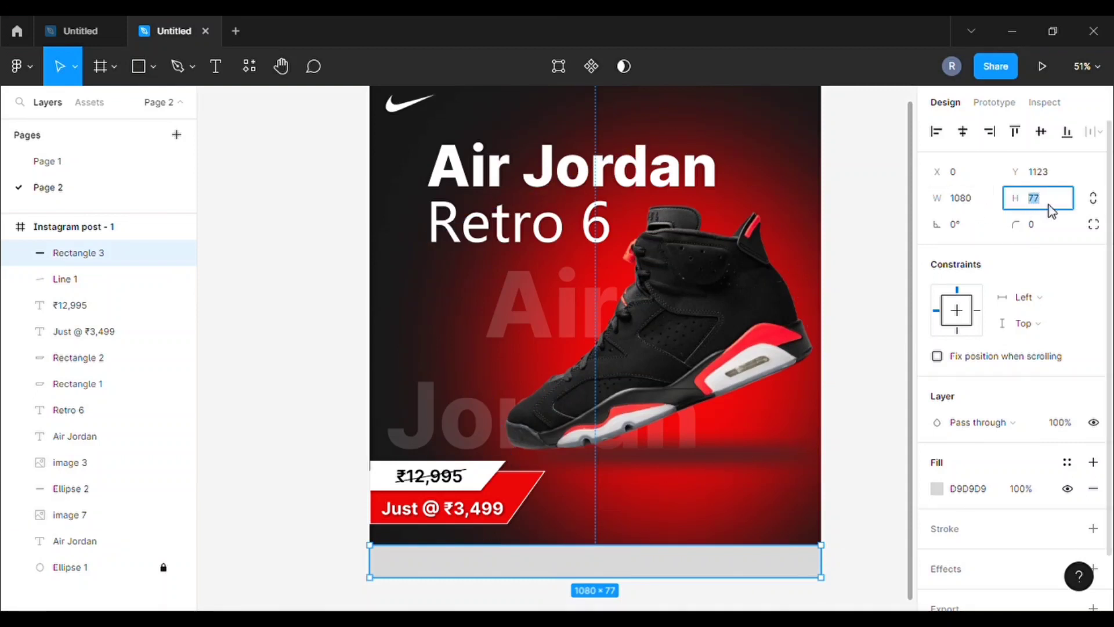
pyautogui.write('80')
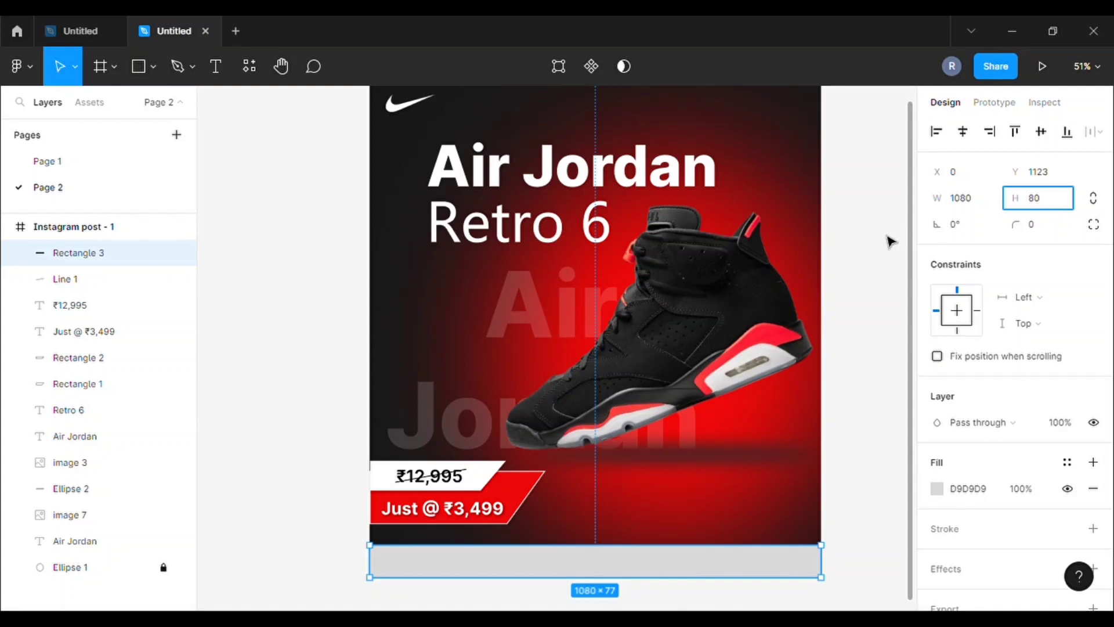
pyautogui.click(858, 398)
pyautogui.click(743, 559)
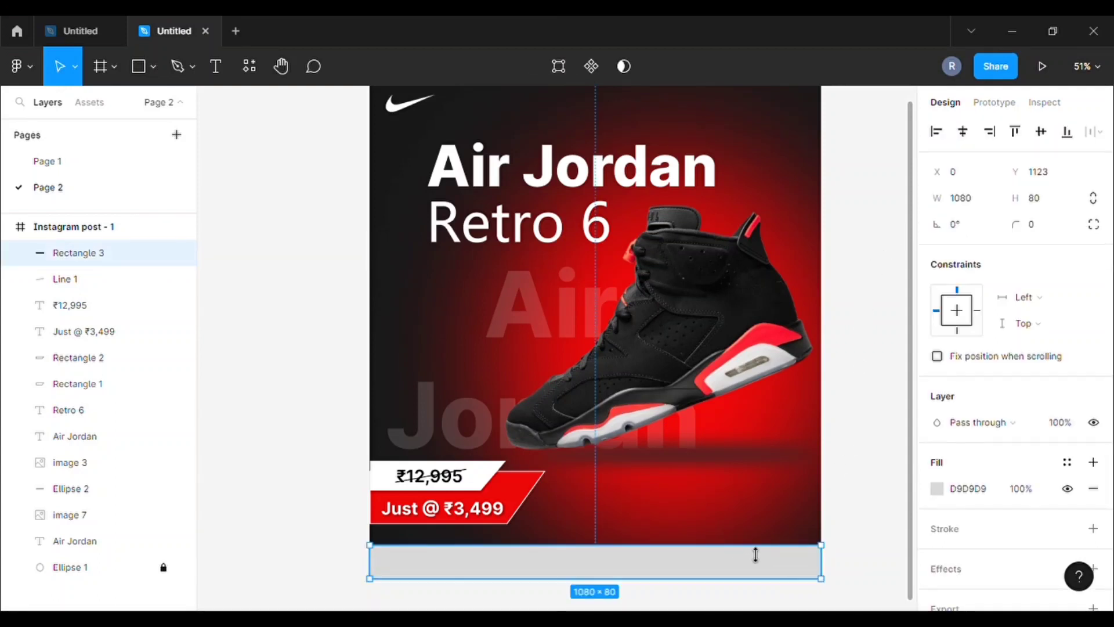
pyautogui.moveTo(756, 554); pyautogui.dragTo(758, 552)
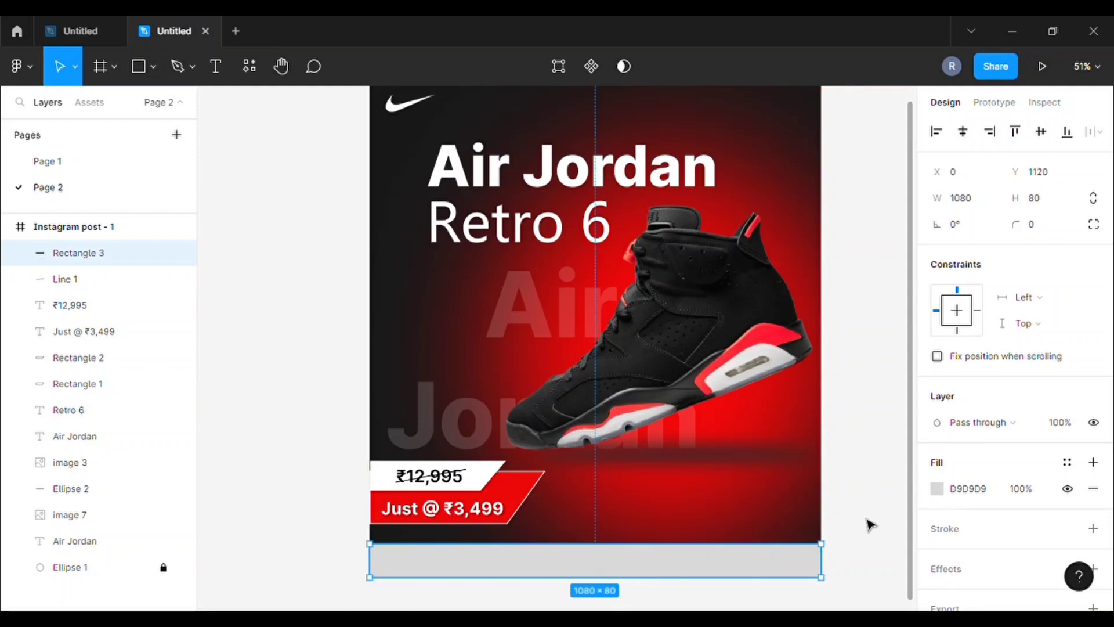
# Step: Fill the bottom rectangle with the bright red FD0608
pyautogui.click(937, 489)
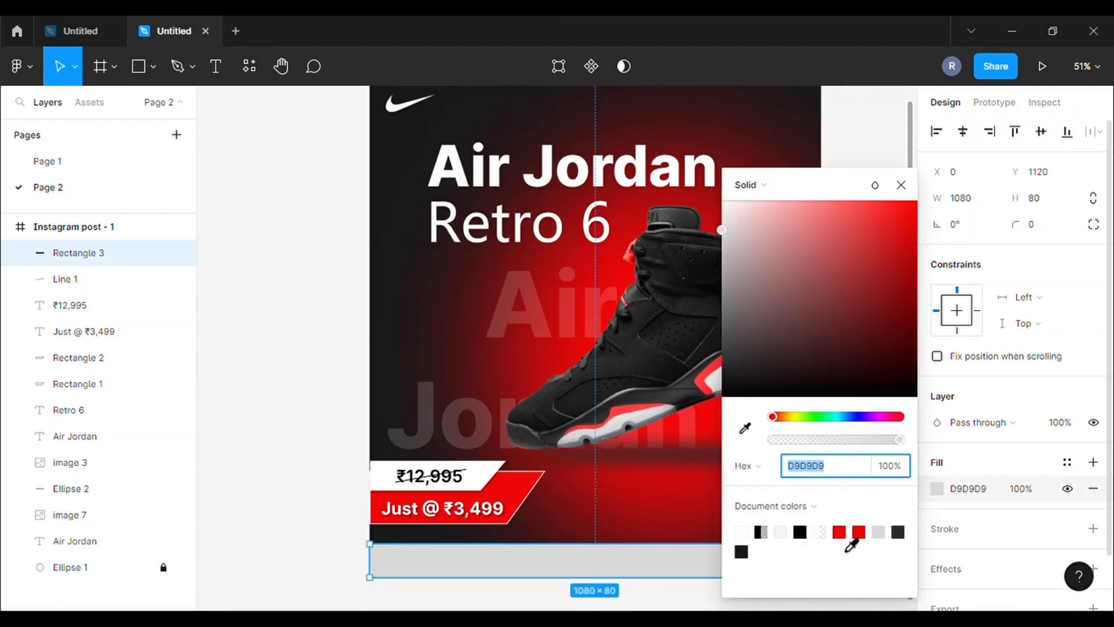
pyautogui.click(847, 533)
pyautogui.moveTo(912, 209); pyautogui.dragTo(913, 209)
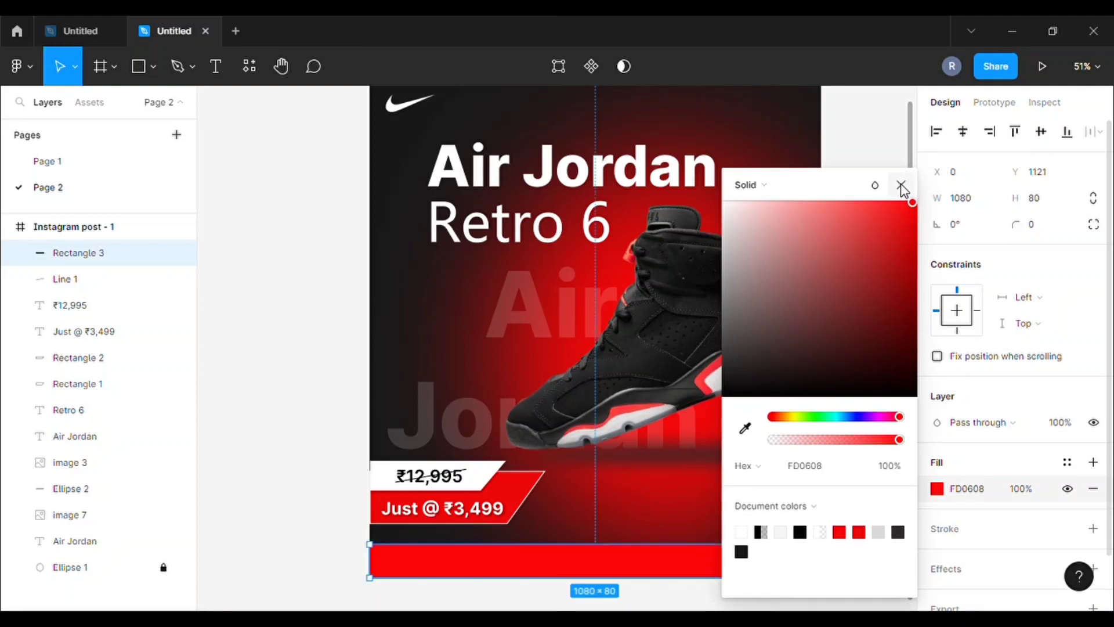
pyautogui.click(903, 189)
pyautogui.click(803, 514)
# Step: Duplicate the "Just @ ₹3,499" text, place the copy on the red bar at X 617, Y 1136, and bring it to front
pyautogui.click(486, 511)
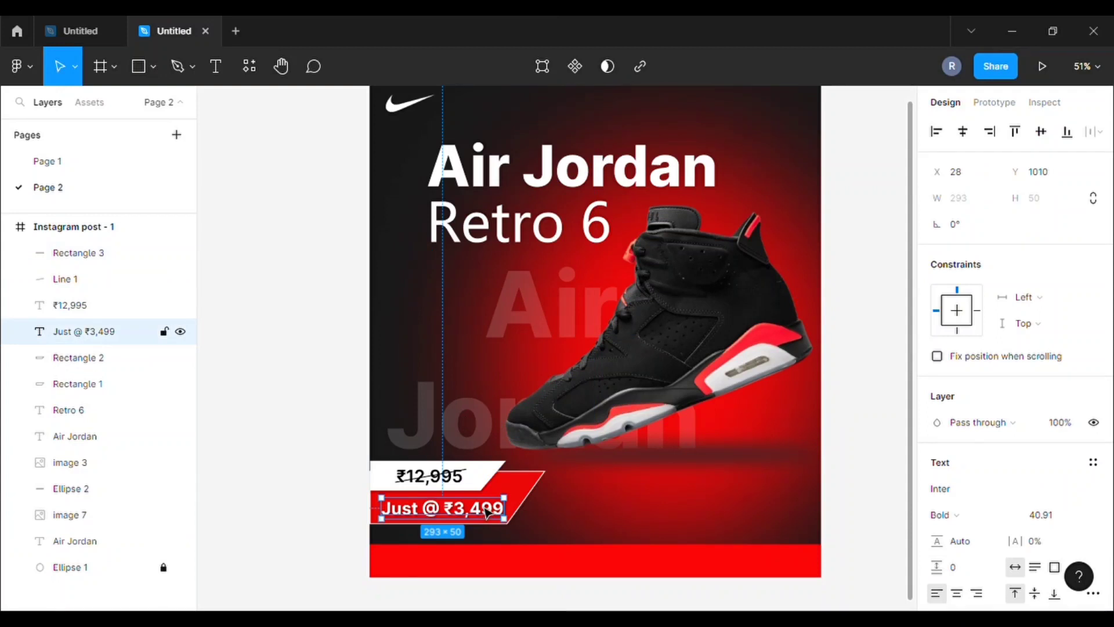
pyautogui.hotkey('ctrl', 'd')
pyautogui.moveTo(486, 511); pyautogui.dragTo(715, 564)
pyautogui.rightClick(715, 564)
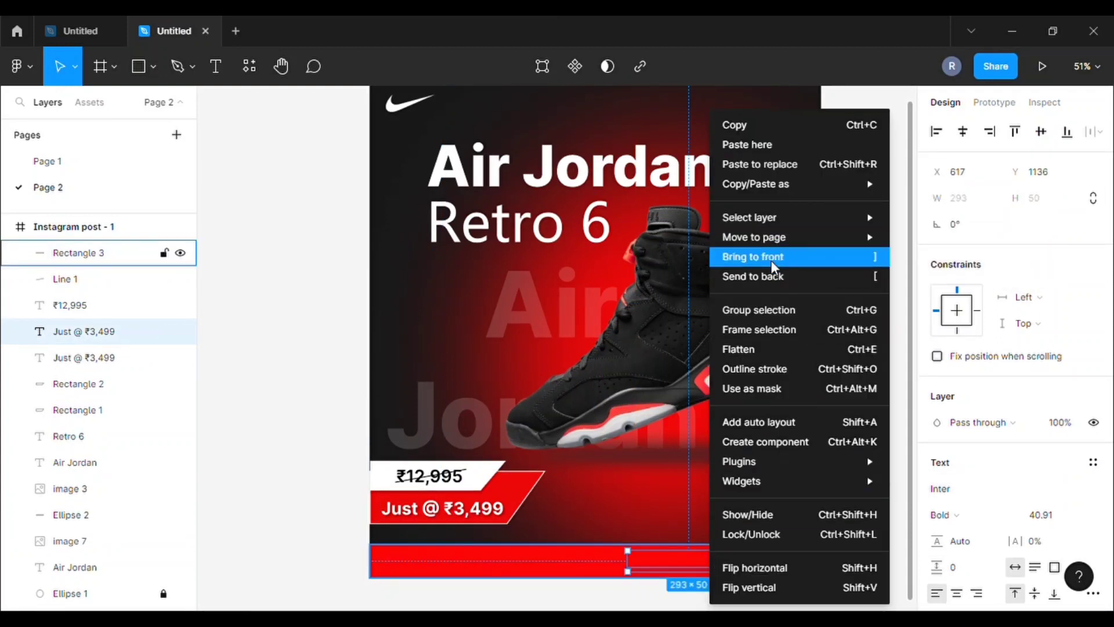
pyautogui.click(755, 254)
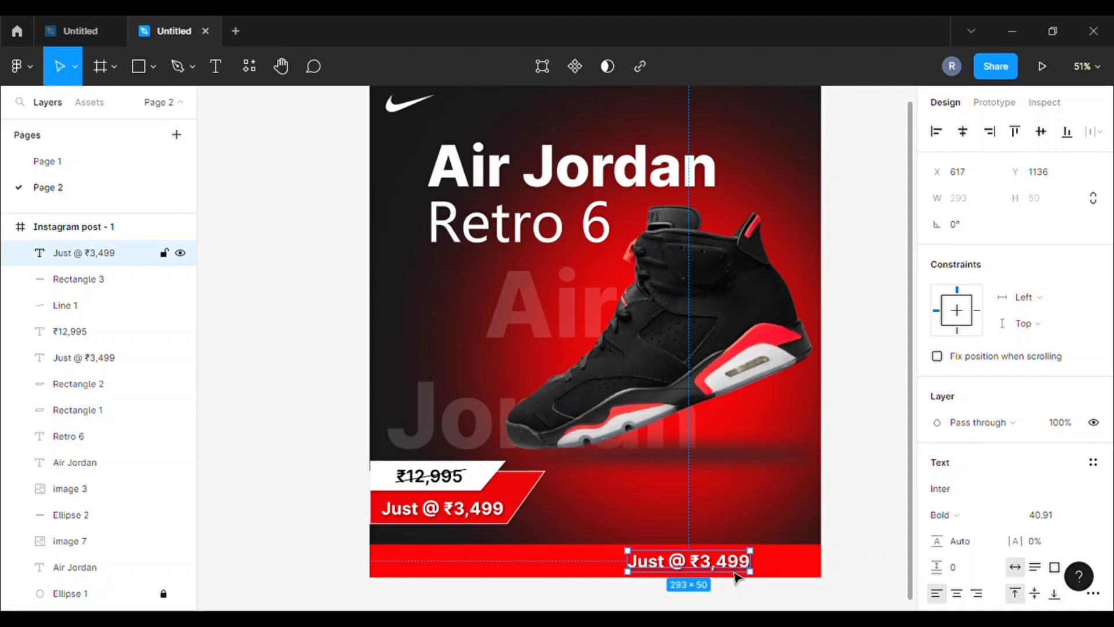
# Step: Change the duplicated text to "Order Now" and move it along the red bar to X 775, Y 1136
pyautogui.doubleClick(708, 564)
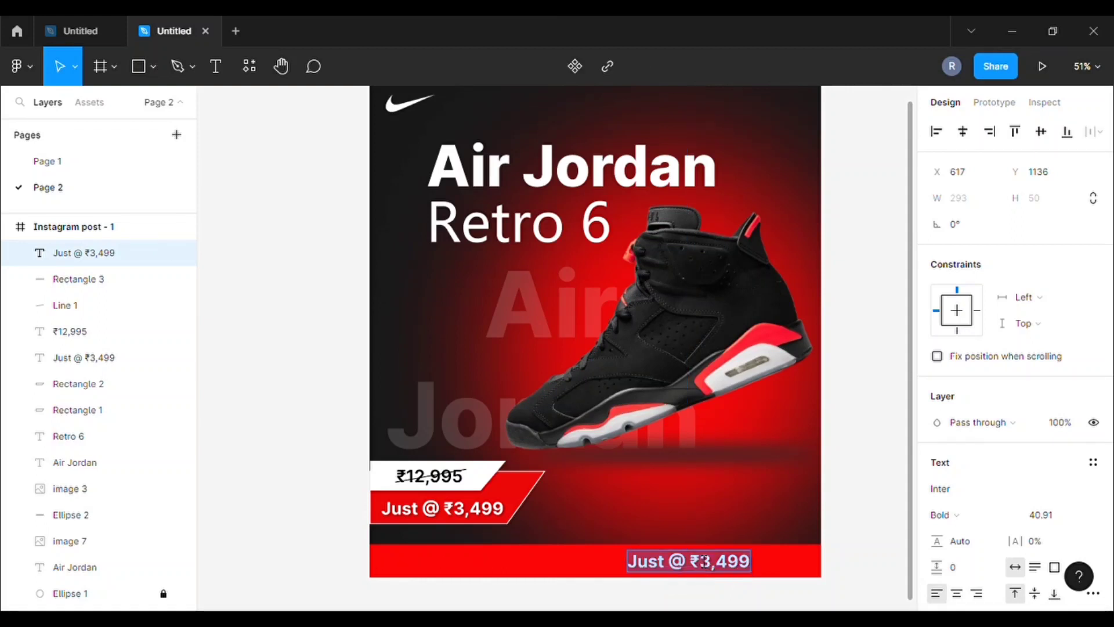
pyautogui.write('Order Now')
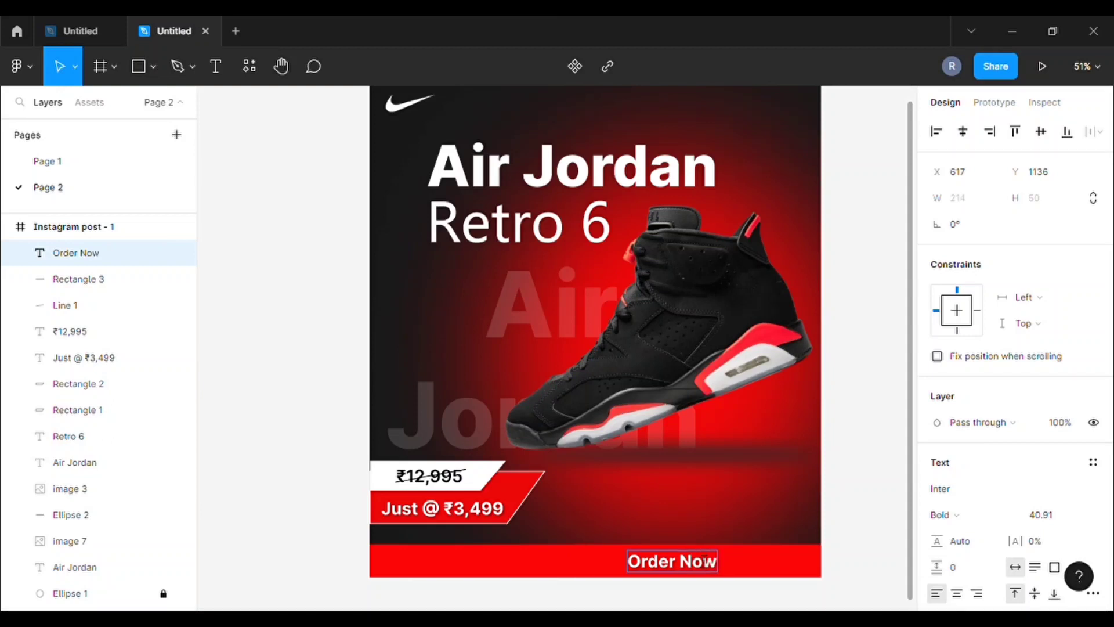
pyautogui.moveTo(686, 563); pyautogui.dragTo(751, 563)
# Step: Insert the "arrow forward ios" and "arrow back ios" icons with the Google Material Design Icons by Iconduck plugin
pyautogui.click(240, 66)
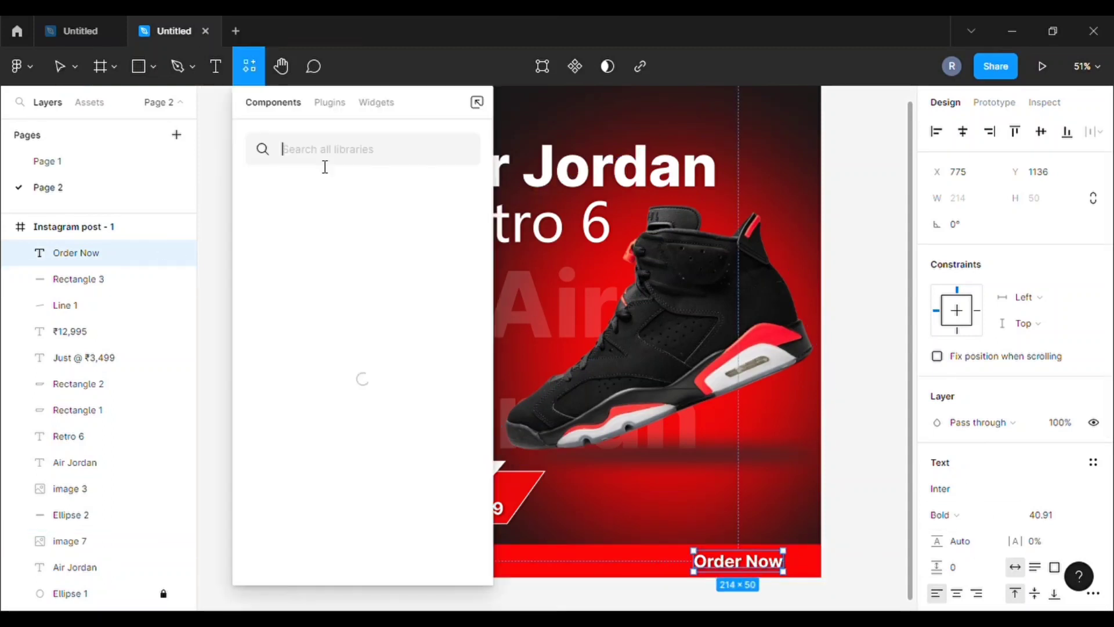
pyautogui.click(329, 103)
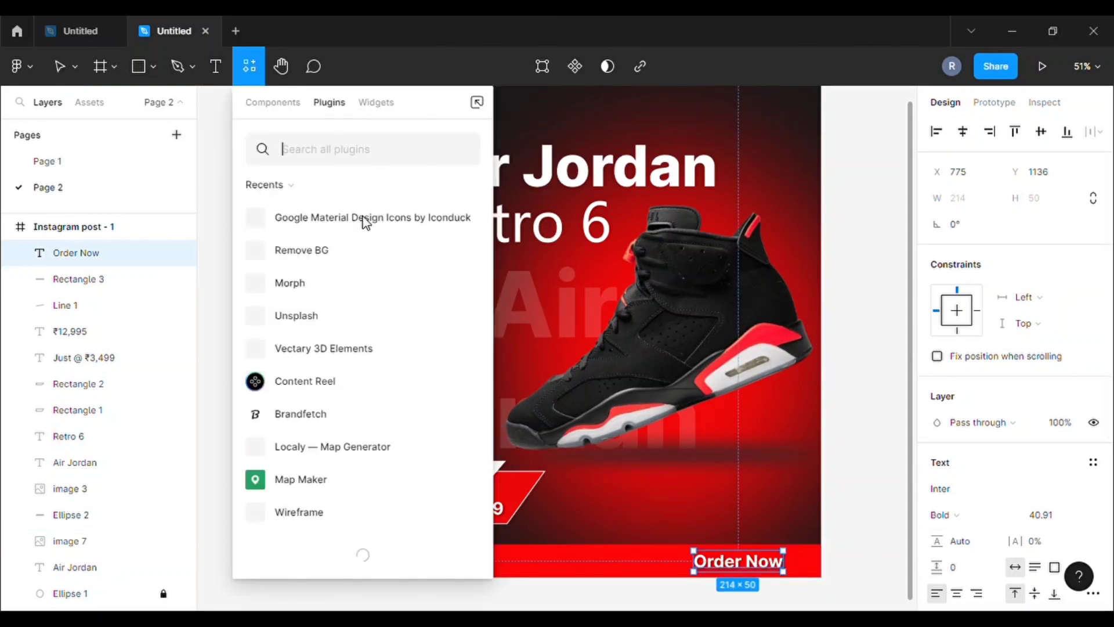
pyautogui.click(366, 222)
pyautogui.press('Escape')
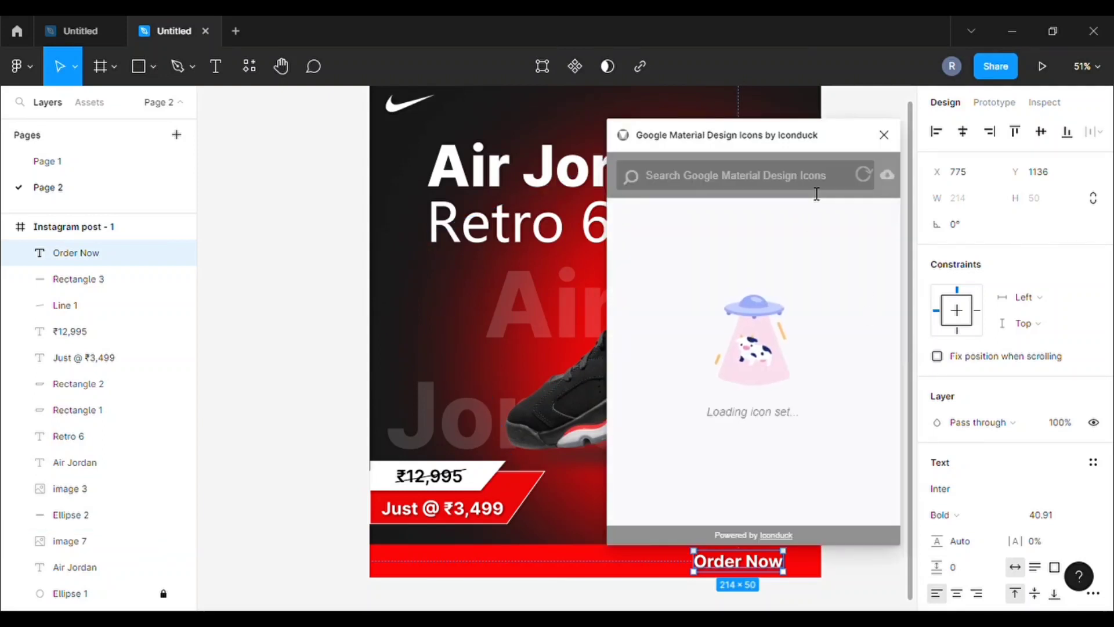
pyautogui.scroll(-3, 719, 362)
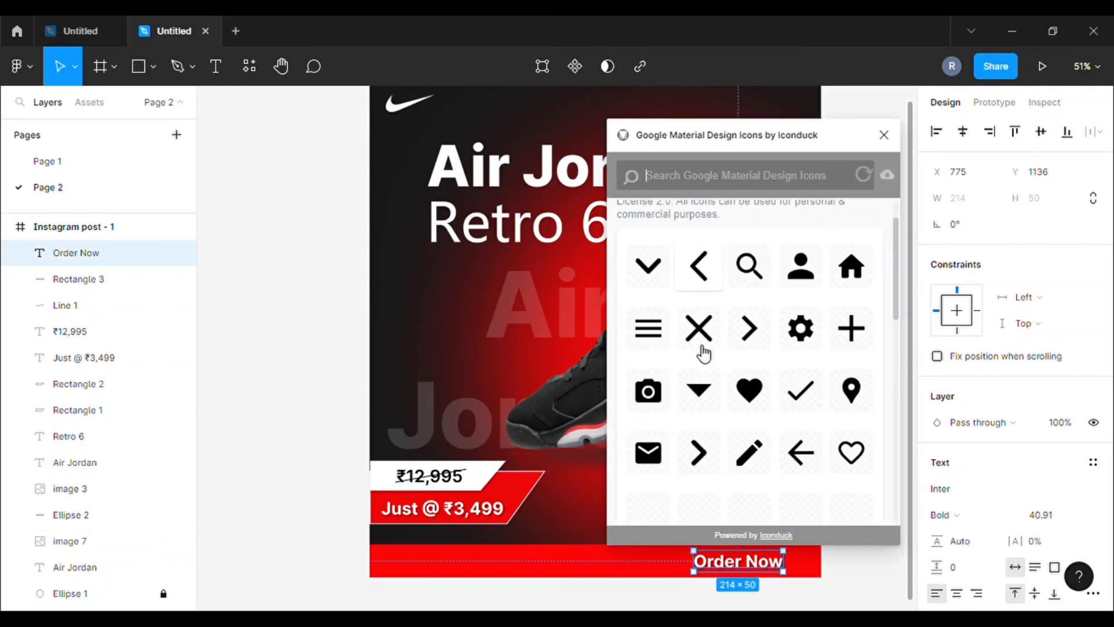
pyautogui.click(755, 319)
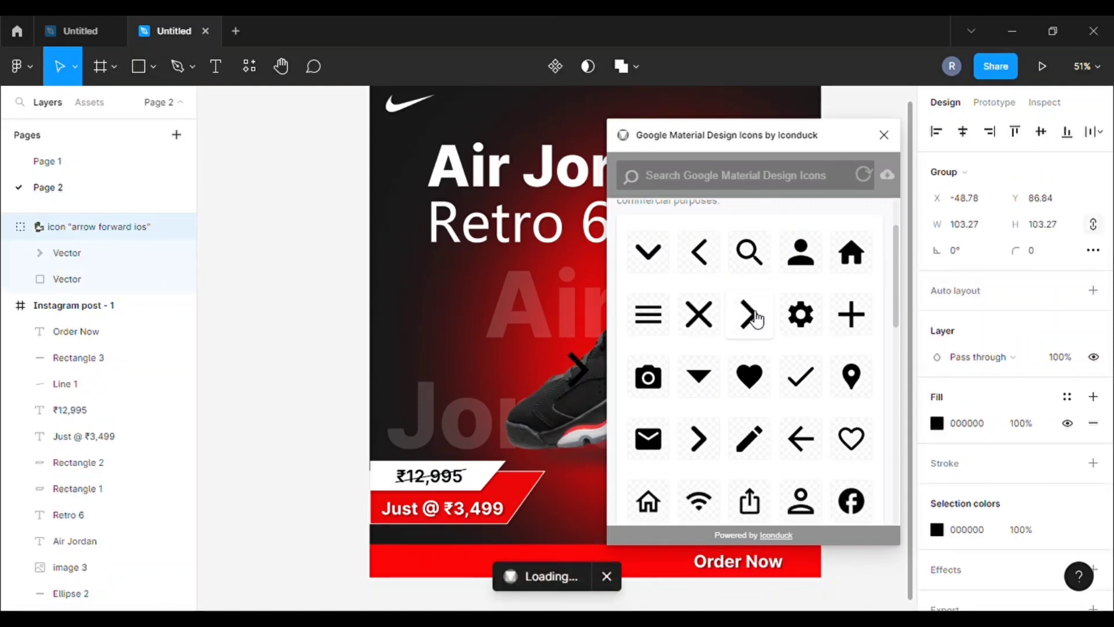
pyautogui.click(698, 253)
pyautogui.click(884, 134)
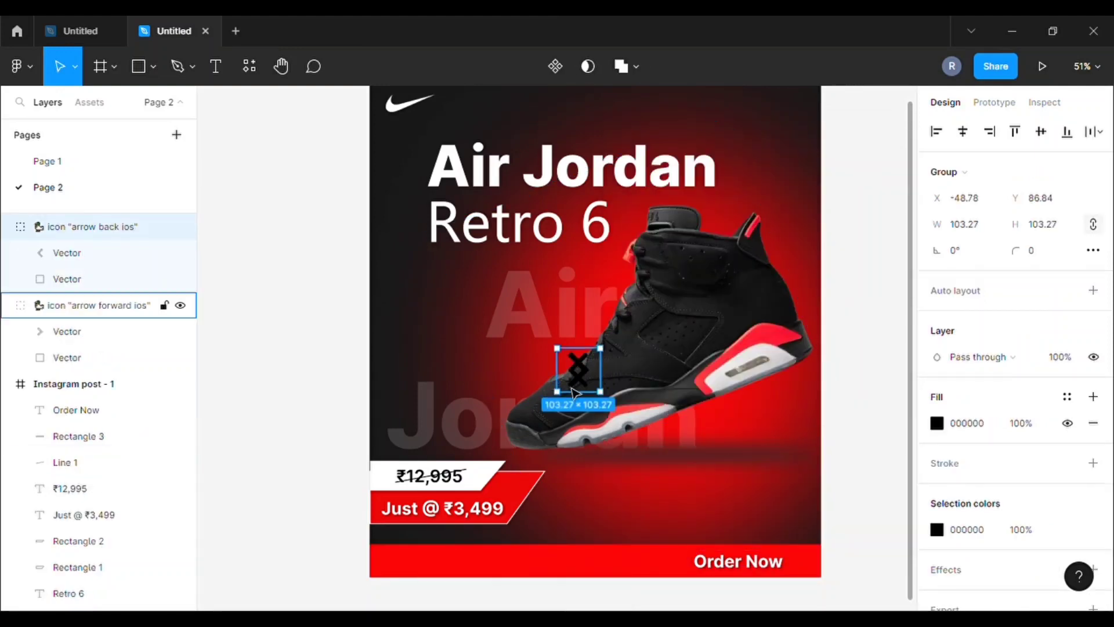
# Step: Move the back arrow icon below the shoe and delete the forward arrow icon
pyautogui.moveTo(578, 372); pyautogui.dragTo(678, 486)
pyautogui.click(579, 376)
pyautogui.click(580, 376)
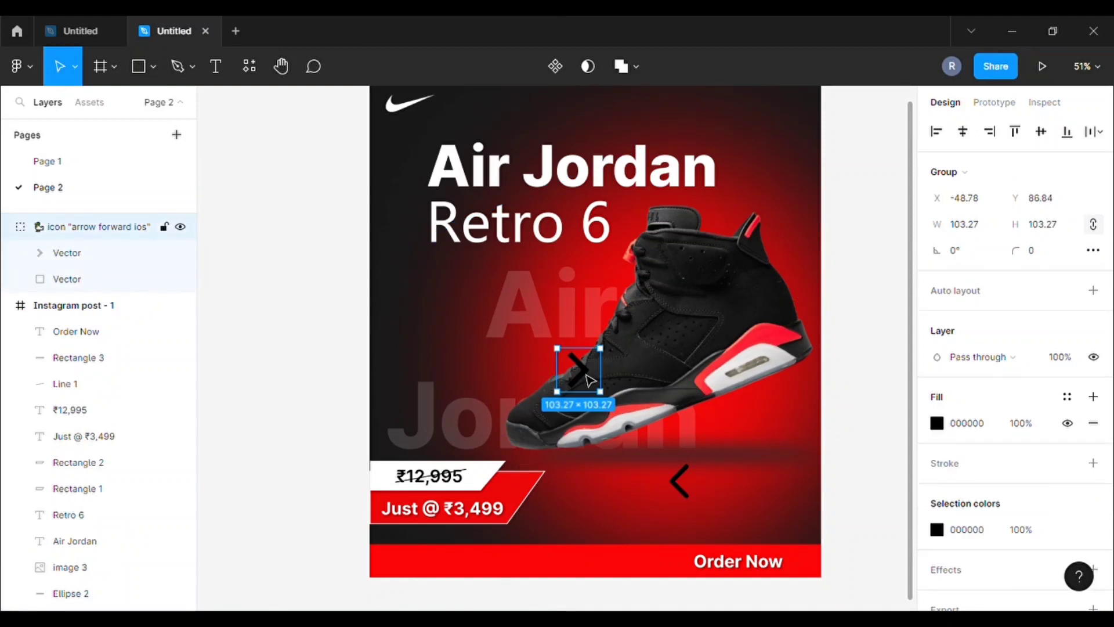
pyautogui.press('Delete')
# Step: Turn the remaining arrow icon 180° to point right, about 91.73 × 103.27, and place it beside "Order Now"
pyautogui.click(688, 499)
pyautogui.moveTo(665, 491); pyautogui.dragTo(817, 576)
pyautogui.scroll(-1, 851, 573)
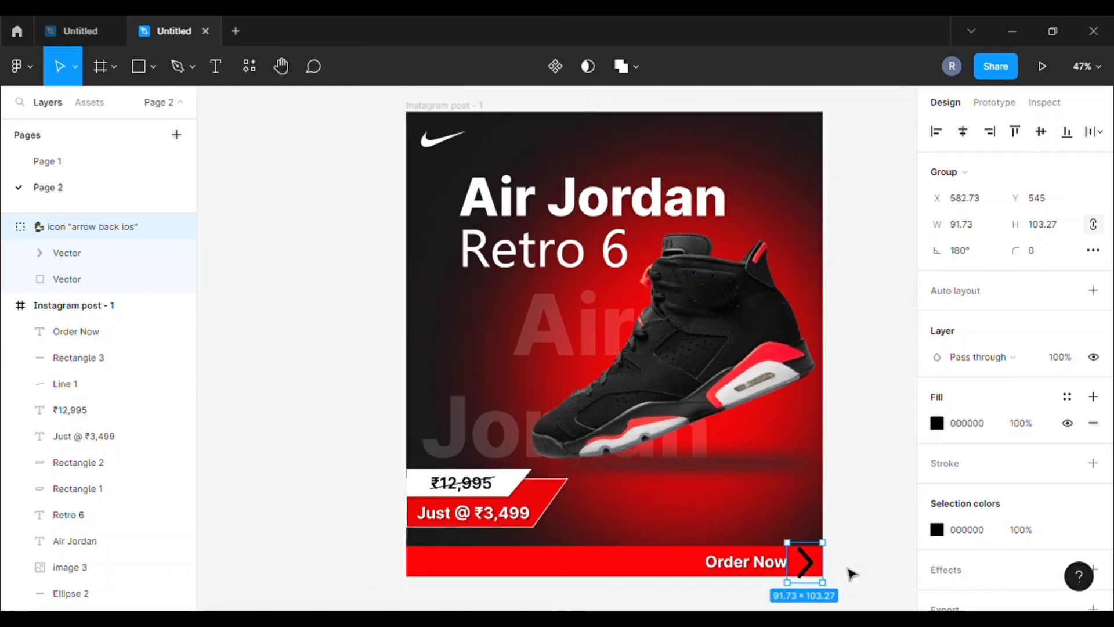
# Step: Scale the arrow icon down to about 48.86 × 55 and center it vertically on the red bar beside "Order Now"
pyautogui.scroll(5, 851, 573)
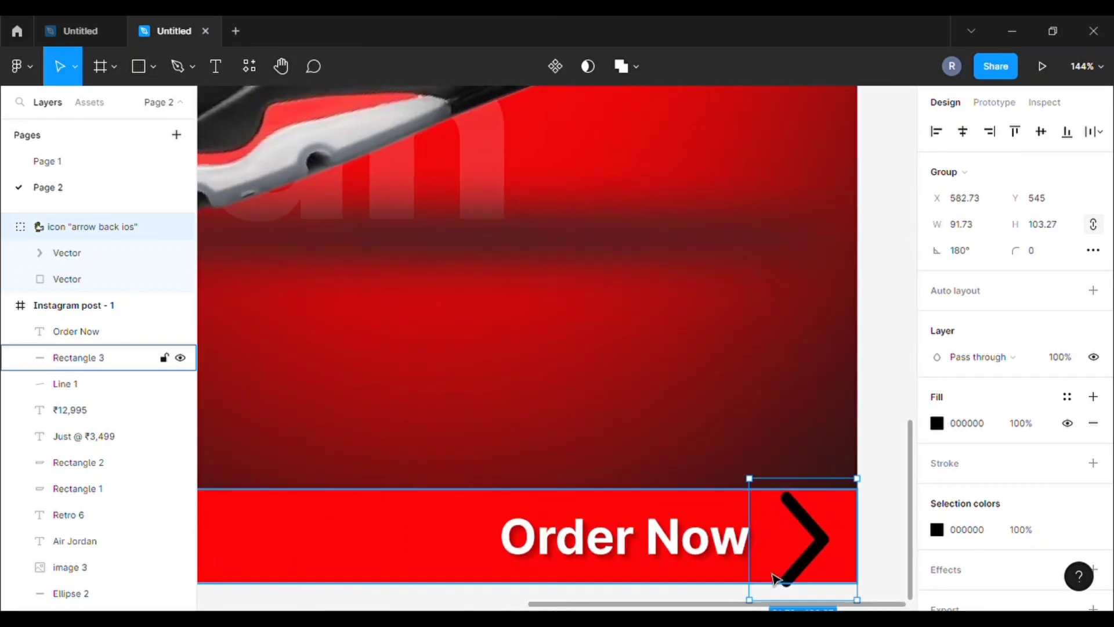
pyautogui.scroll(-3, 795, 418)
pyautogui.click(855, 461)
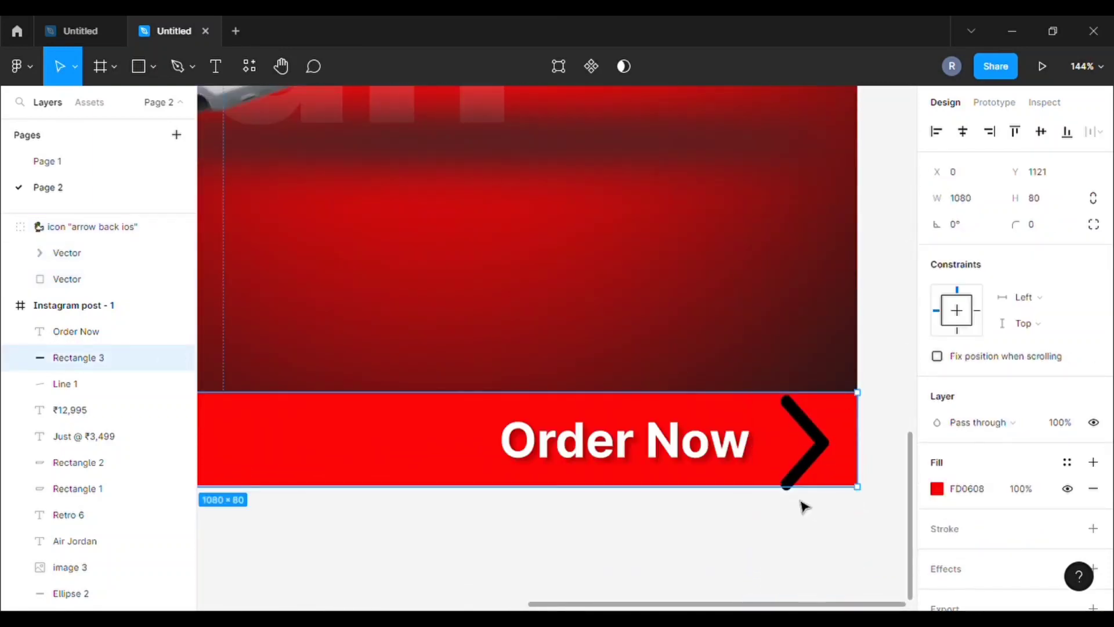
pyautogui.press('r')
pyautogui.press('k')
pyautogui.click(816, 462)
pyautogui.moveTo(764, 518); pyautogui.dragTo(836, 419)
pyautogui.click(1094, 296)
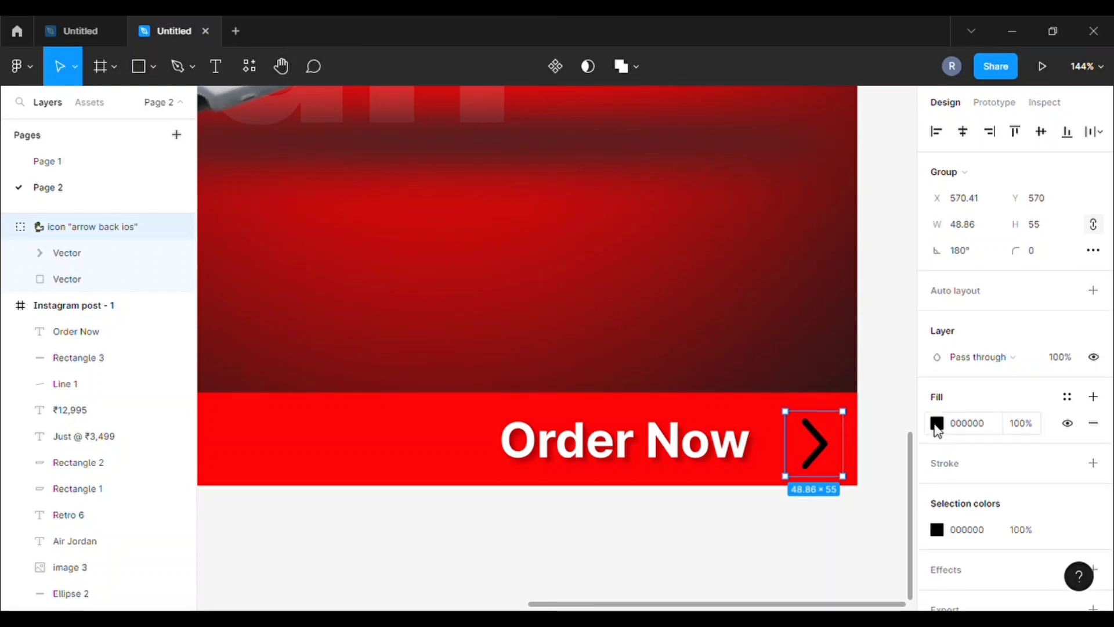
# Step: Change the arrow icon's color to white, FFFFFF
pyautogui.click(936, 529)
pyautogui.write('FFFFFF')
pyautogui.press('Return')
pyautogui.click(898, 308)
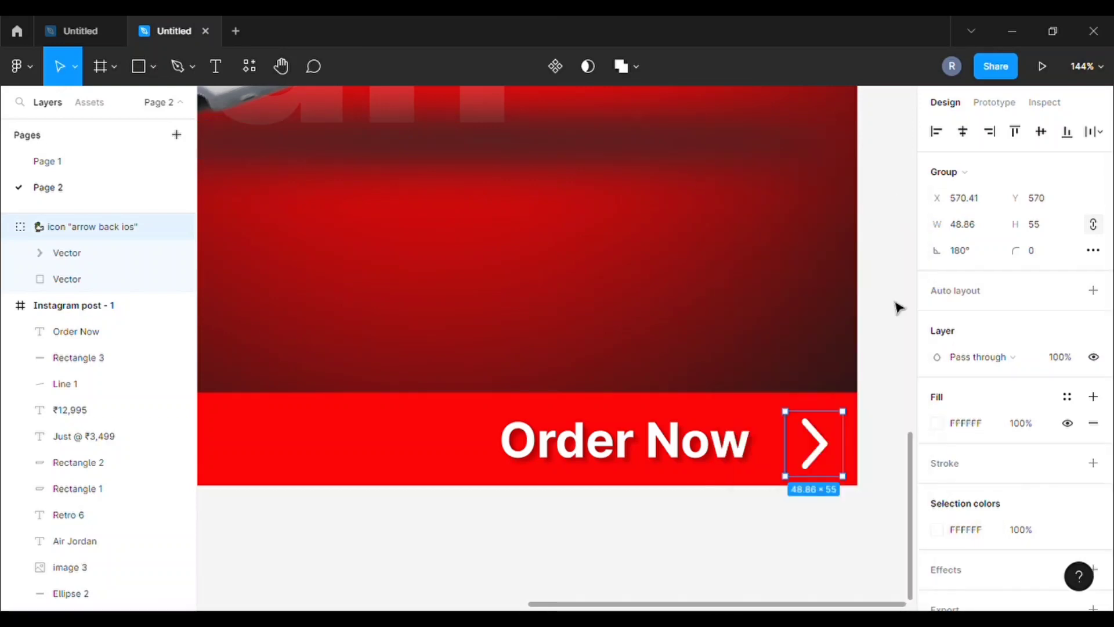
# Step: Reduce the arrow icon's height to about 48 and nudge it right to X 575.86 on the red bar
pyautogui.moveTo(831, 453); pyautogui.dragTo(829, 425)
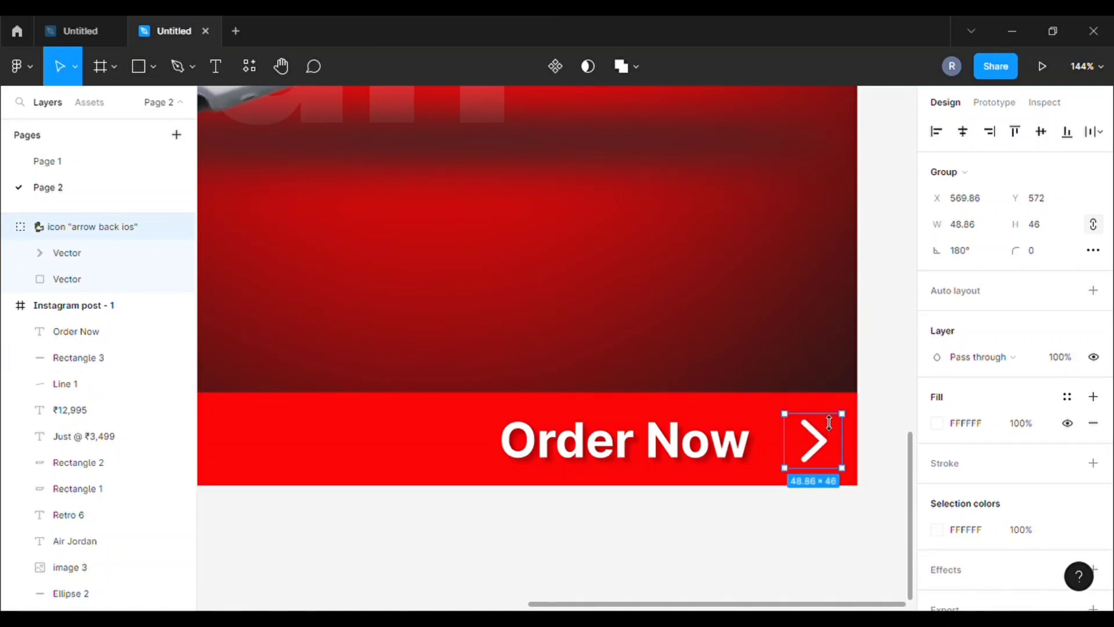
pyautogui.moveTo(829, 423); pyautogui.dragTo(828, 423)
pyautogui.press('Right')
pyautogui.press('Right')
pyautogui.press('Right')
pyautogui.press('Right')
pyautogui.press('Right')
pyautogui.press('Right')
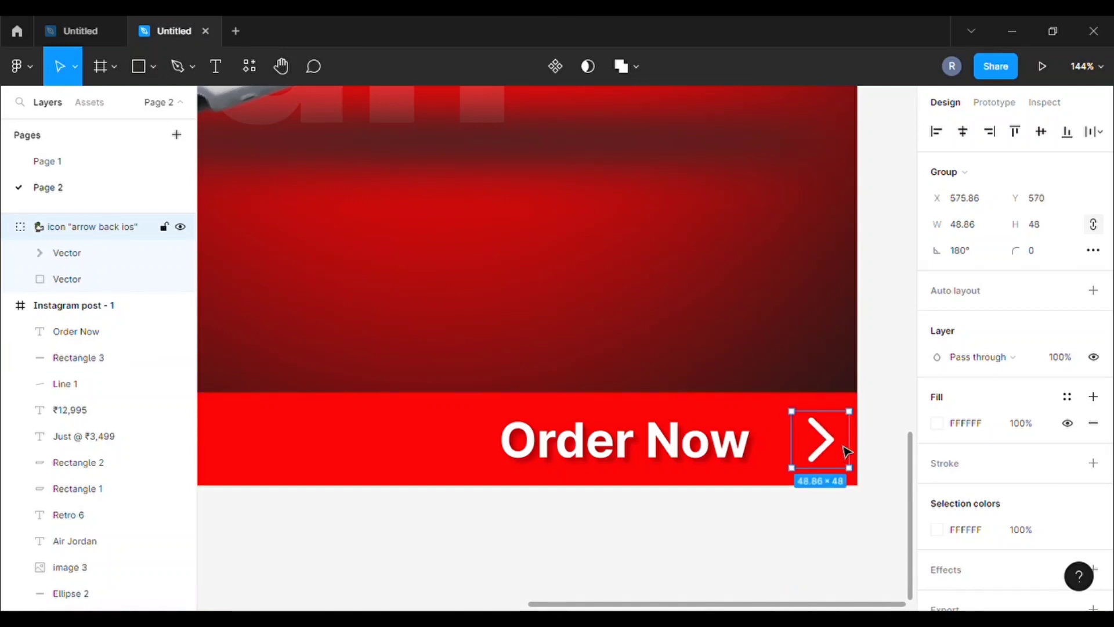
# Step: Scale the arrow icon down proportionally to about 44.79 × 44
pyautogui.press('k')
pyautogui.moveTo(857, 476); pyautogui.dragTo(845, 473)
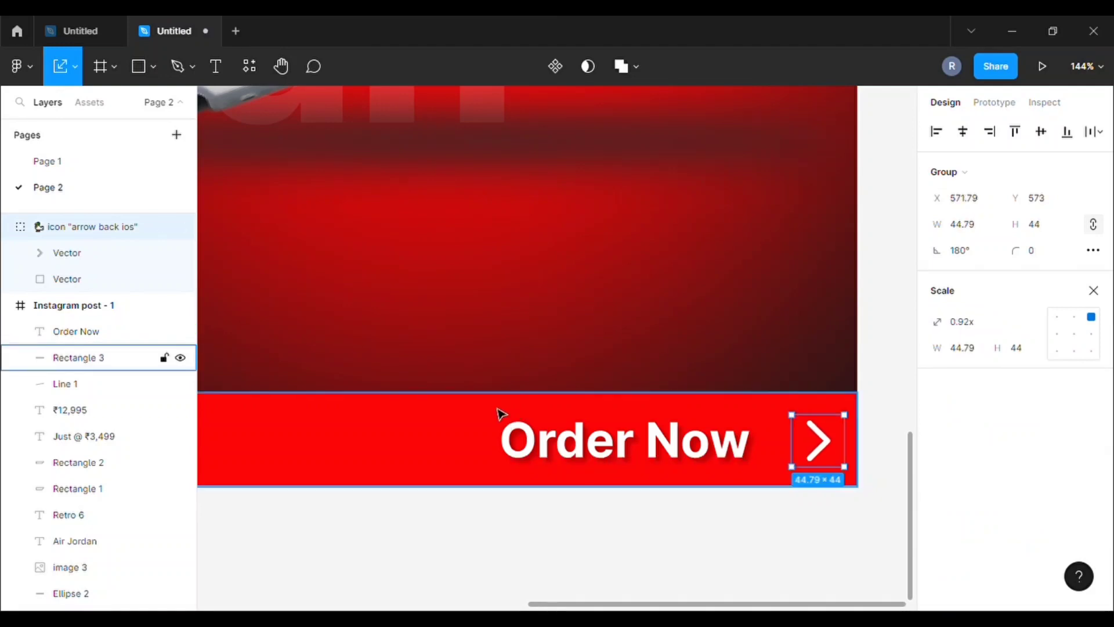
pyautogui.moveTo(604, 412); pyautogui.dragTo(603, 430)
pyautogui.hotkey('ctrl', 'z')
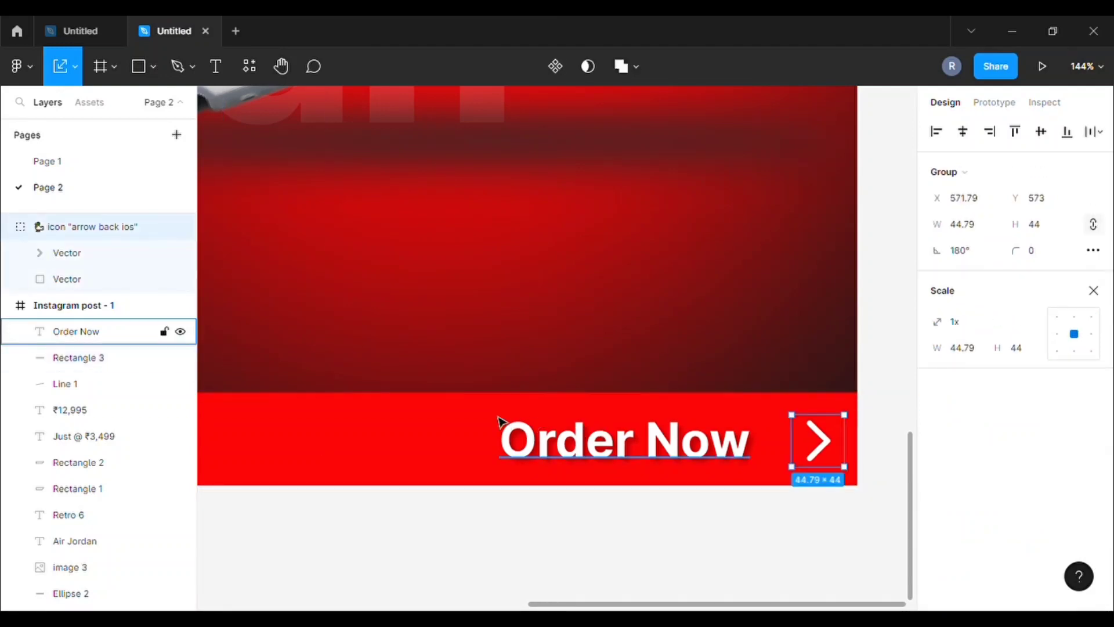
# Step: Align the "Order Now" text and the arrow icon by their vertical centers
pyautogui.moveTo(486, 410); pyautogui.dragTo(840, 465)
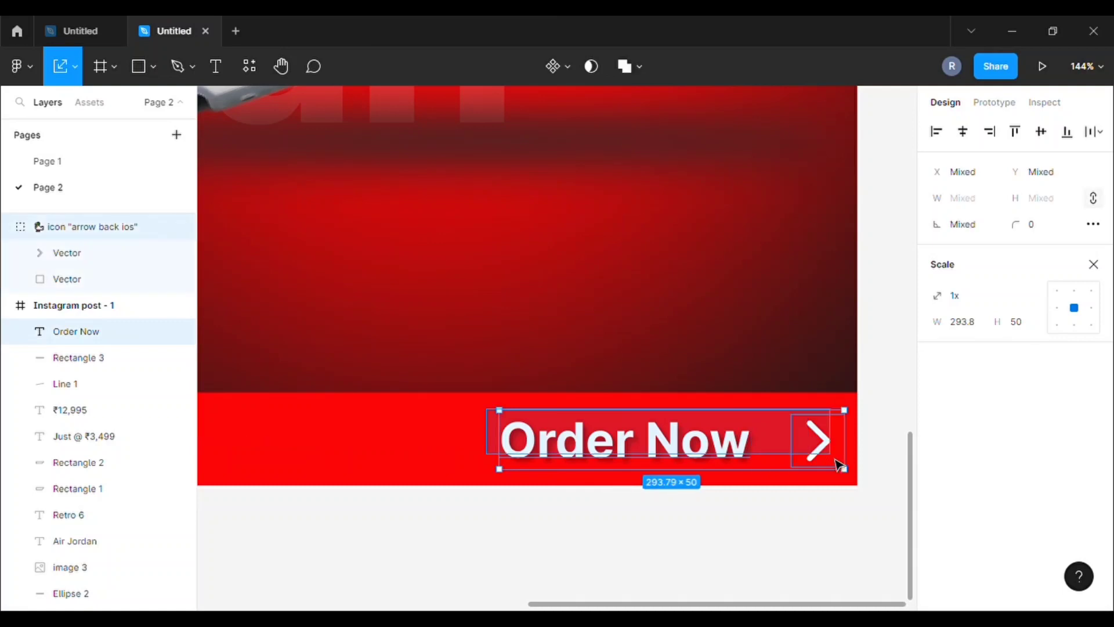
pyautogui.click(1042, 131)
pyautogui.click(871, 316)
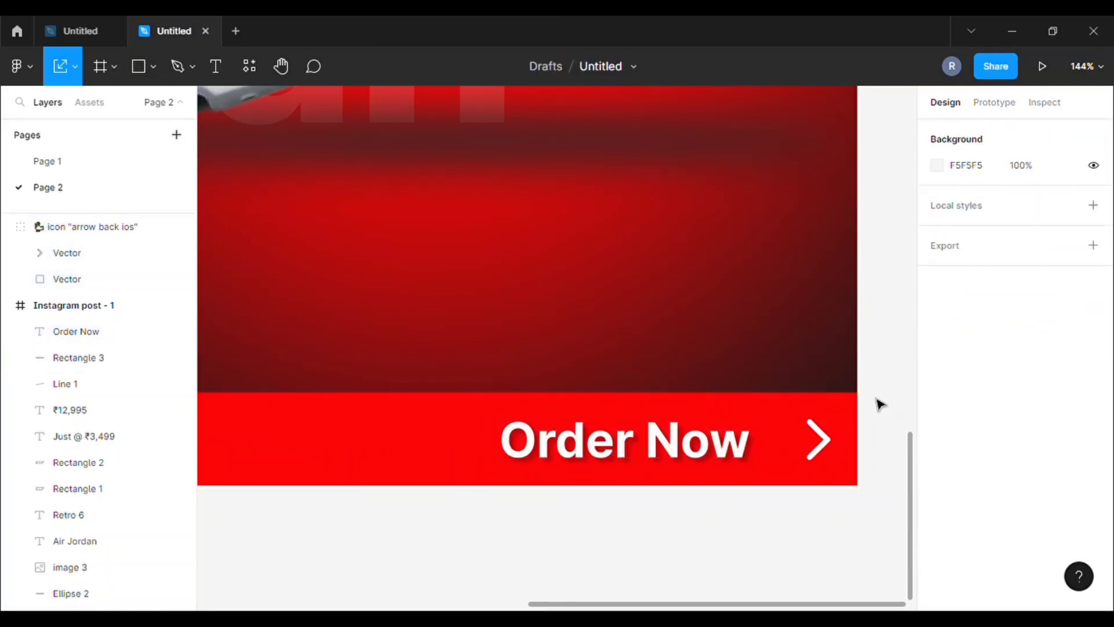
# Step: Examine the whole Instagram post, from the logo and titles down to the price banners and "Order Now" bar
pyautogui.scroll(-1, 465, 378)
pyautogui.scroll(-2, 519, 401)
pyautogui.moveTo(632, 605); pyautogui.dragTo(523, 586)
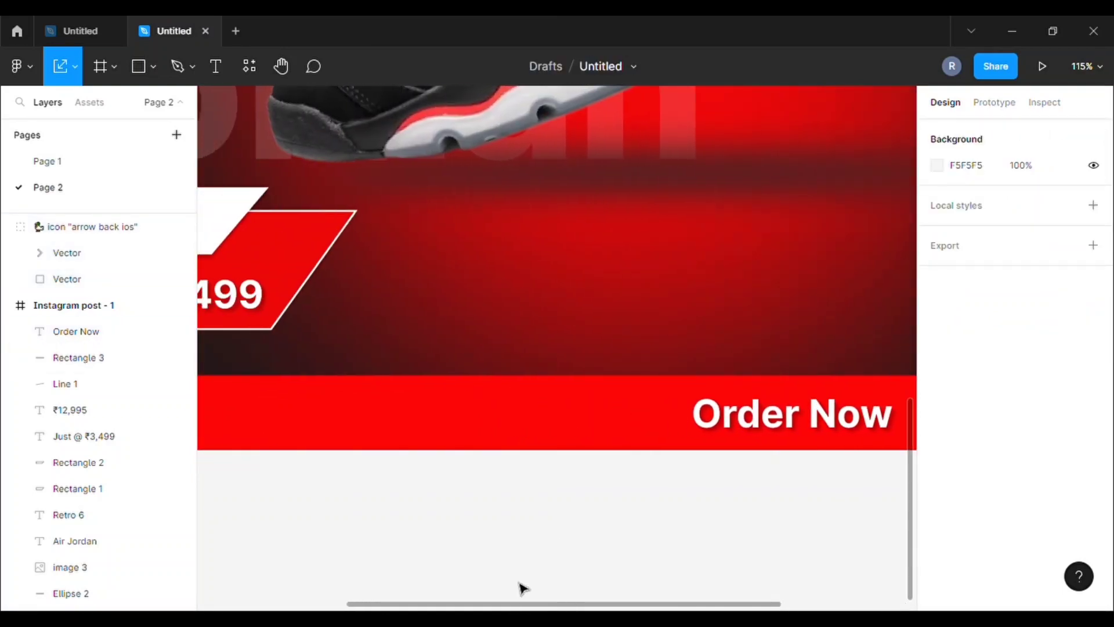
pyautogui.scroll(-3, 338, 387)
pyautogui.scroll(2, 406, 464)
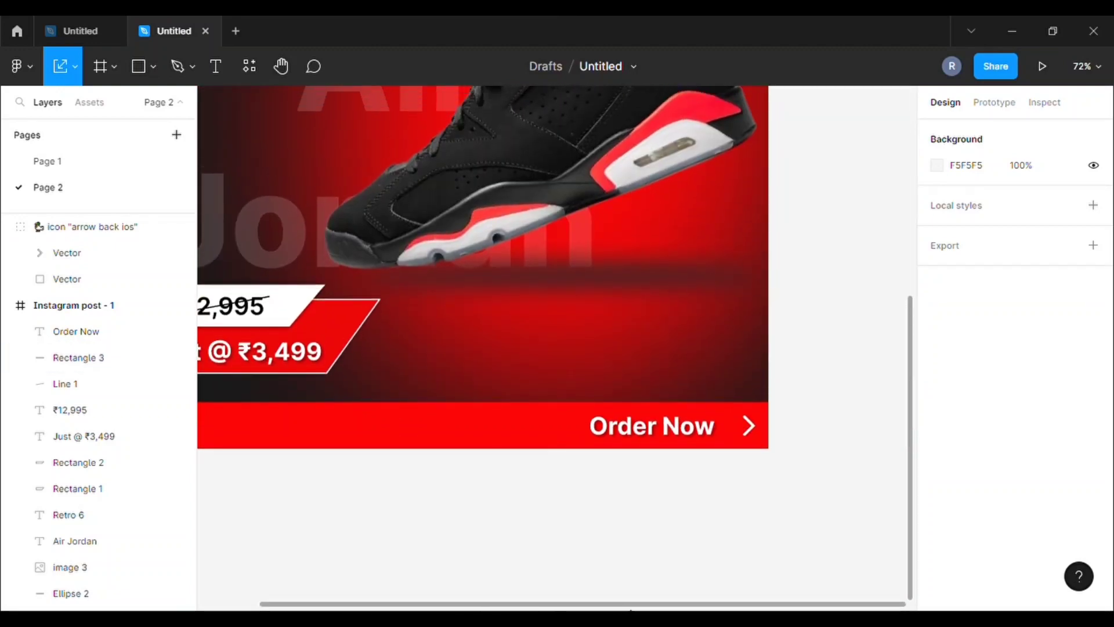
pyautogui.hscroll(-2, 499, 594)
pyautogui.scroll(3, 734, 523)
pyautogui.scroll(-2, 734, 522)
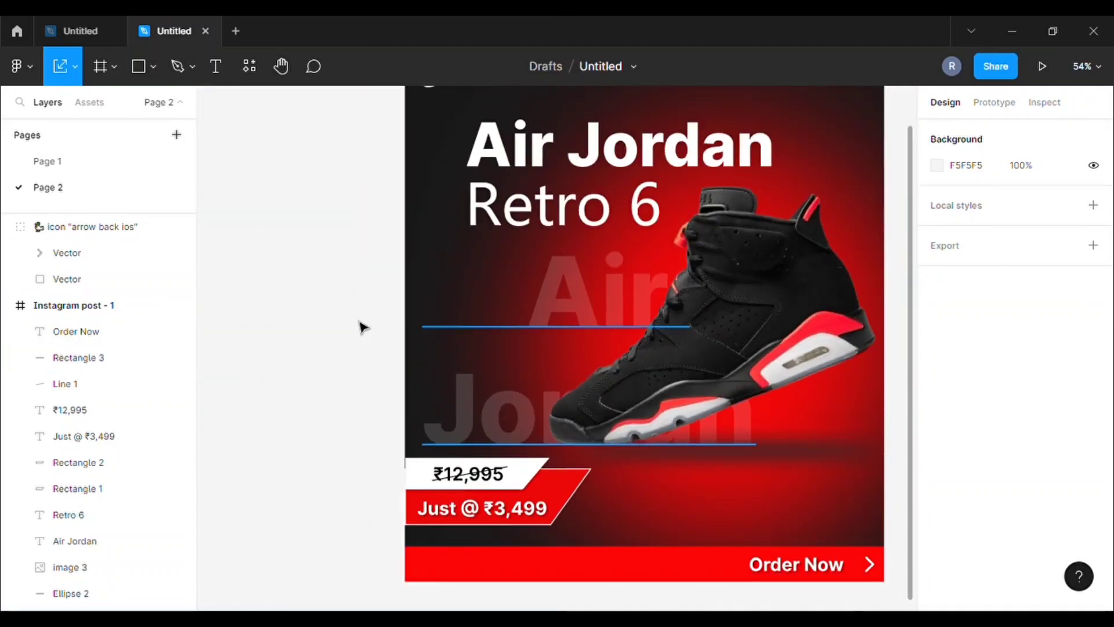
pyautogui.scroll(-1, 315, 288)
pyautogui.scroll(1, 821, 335)
pyautogui.scroll(1, 821, 335)
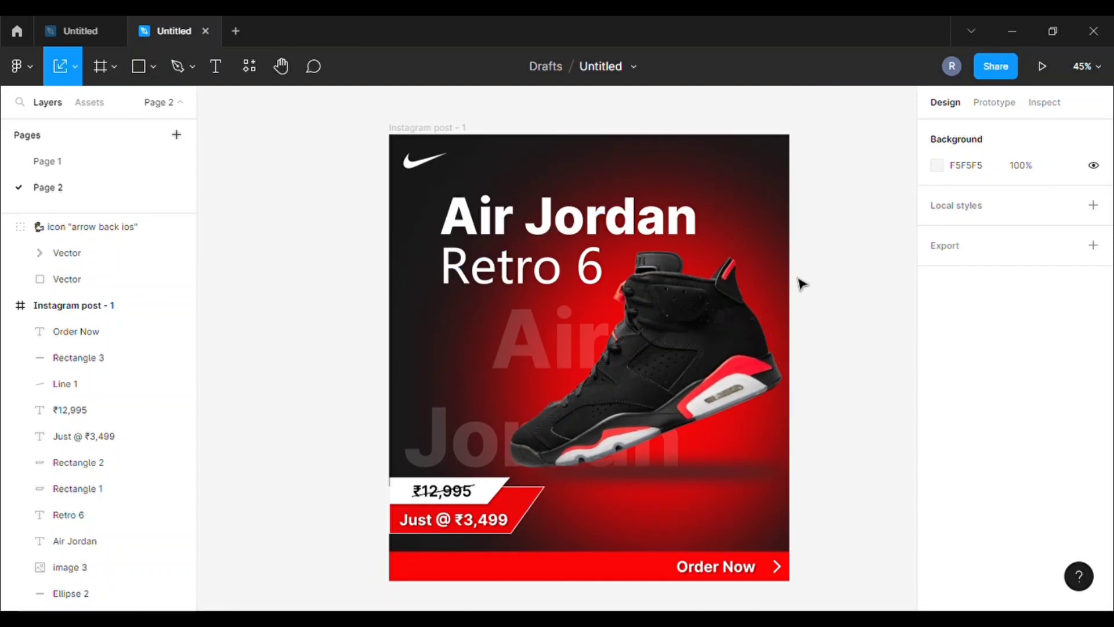